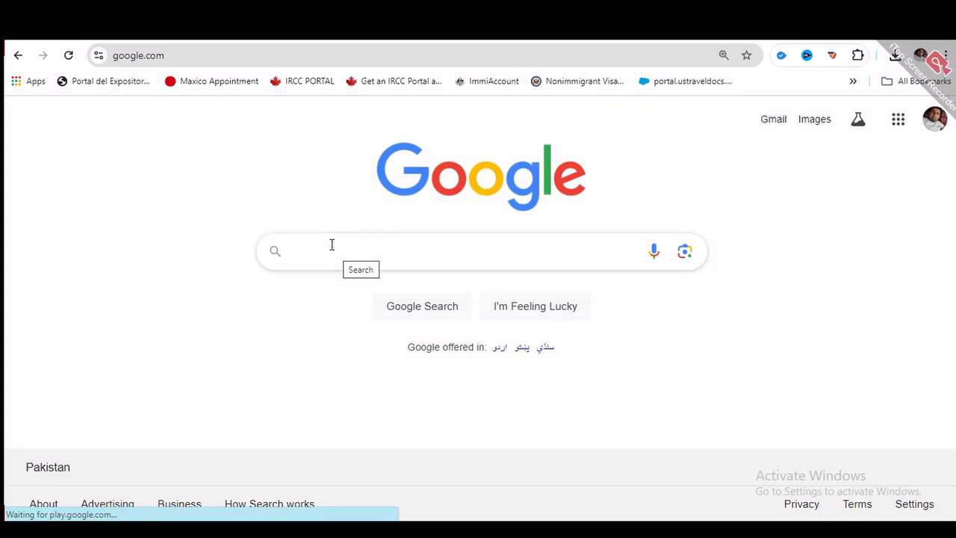
- Search Google for 'immi account australia' and open the 'IMMI Login - ImmiAccount' result
click(331, 244)
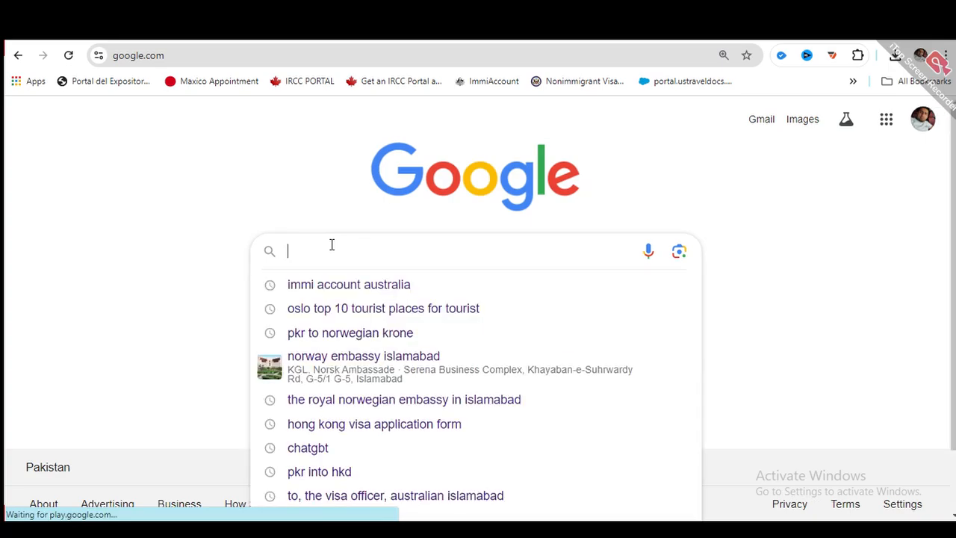
text(immi)
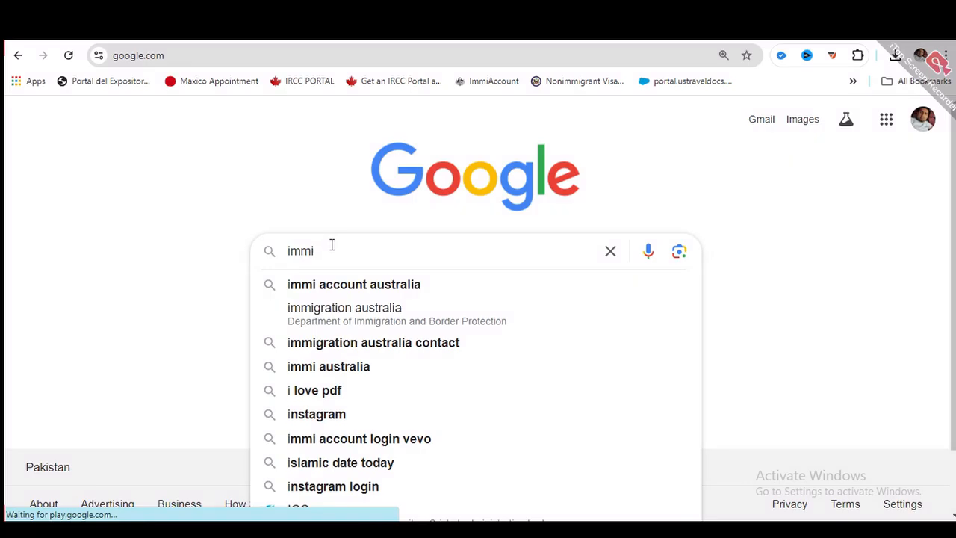
click(329, 290)
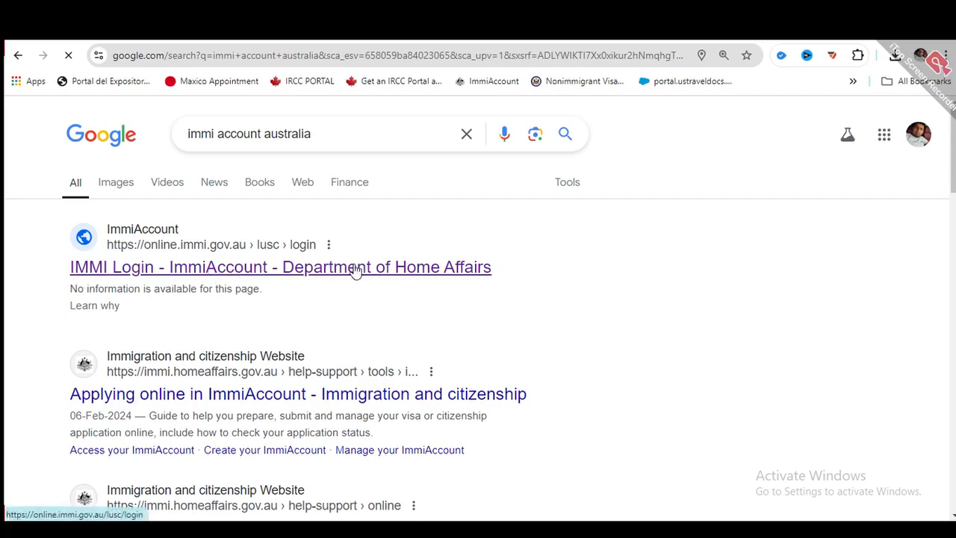
click(149, 277)
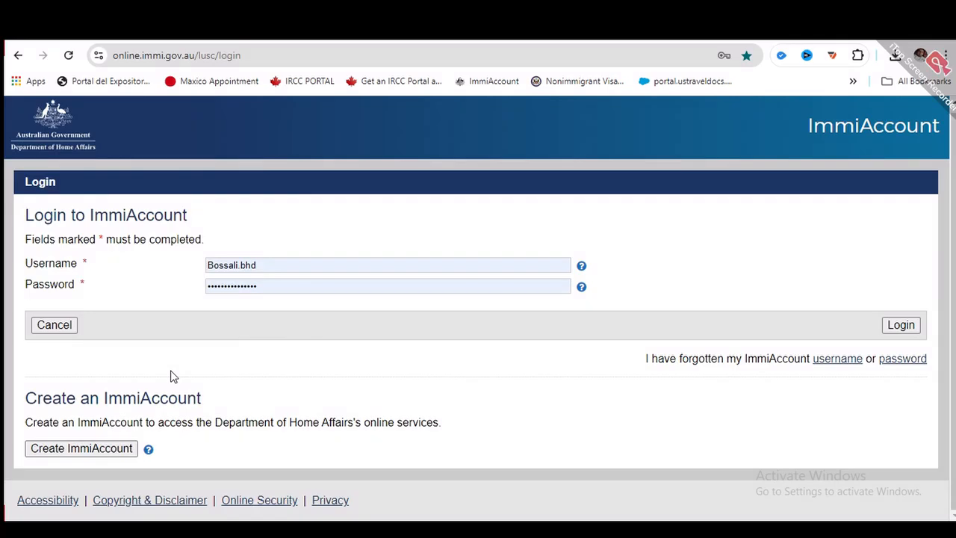
- Start a new ImmiAccount with the user's email address and request a verification code
click(82, 452)
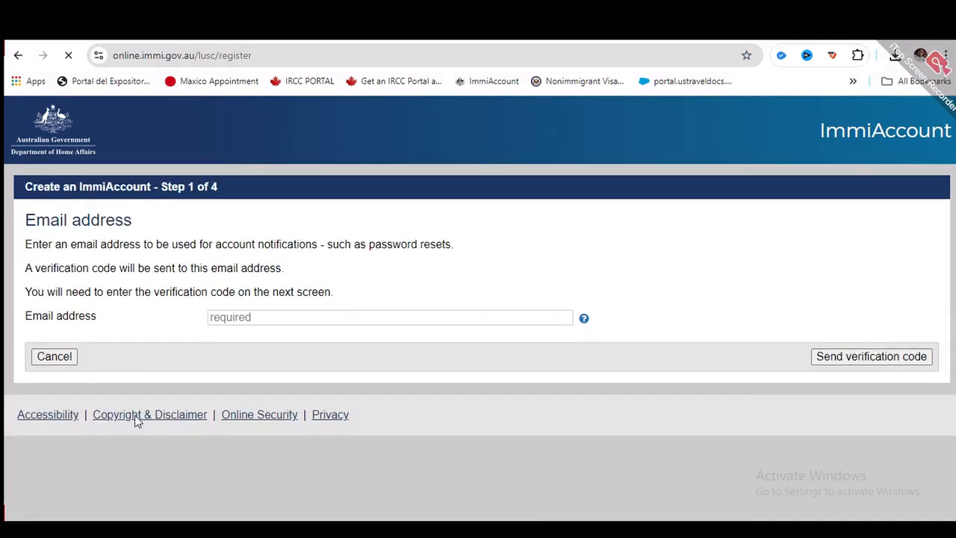
double_click(311, 315)
key(BackSpace)
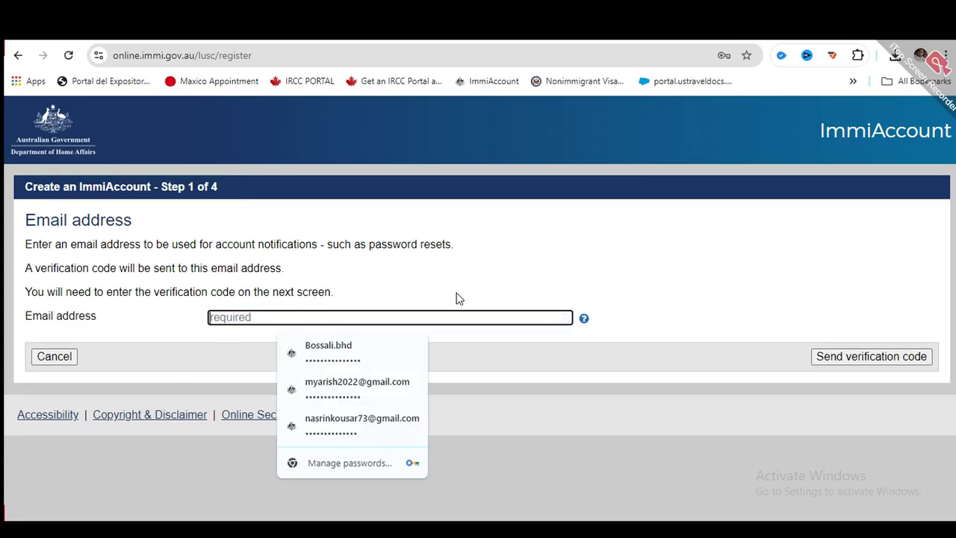
click(456, 294)
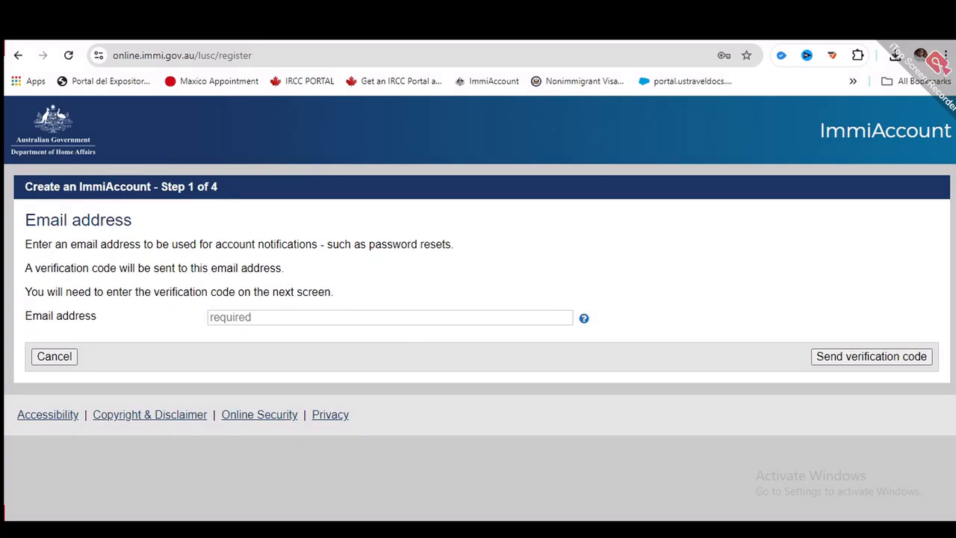
click(308, 314)
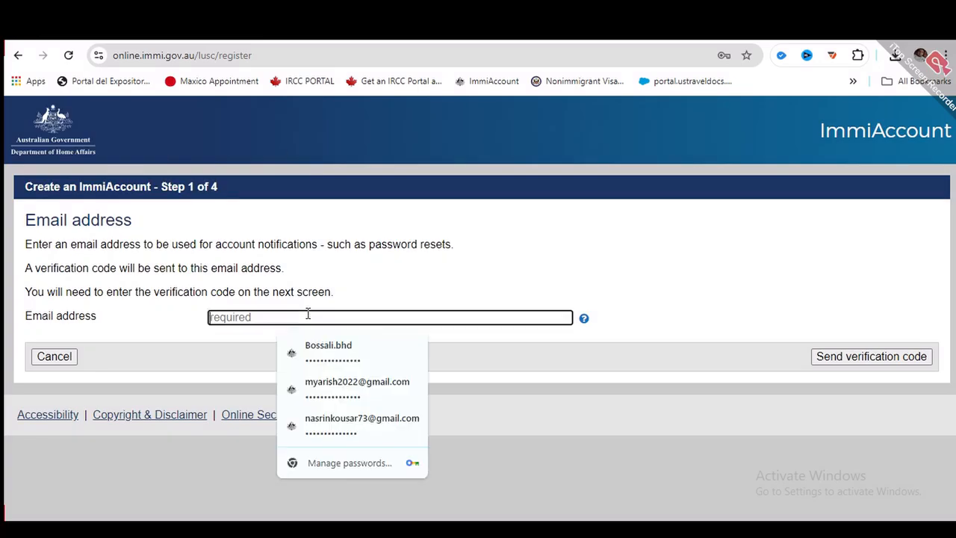
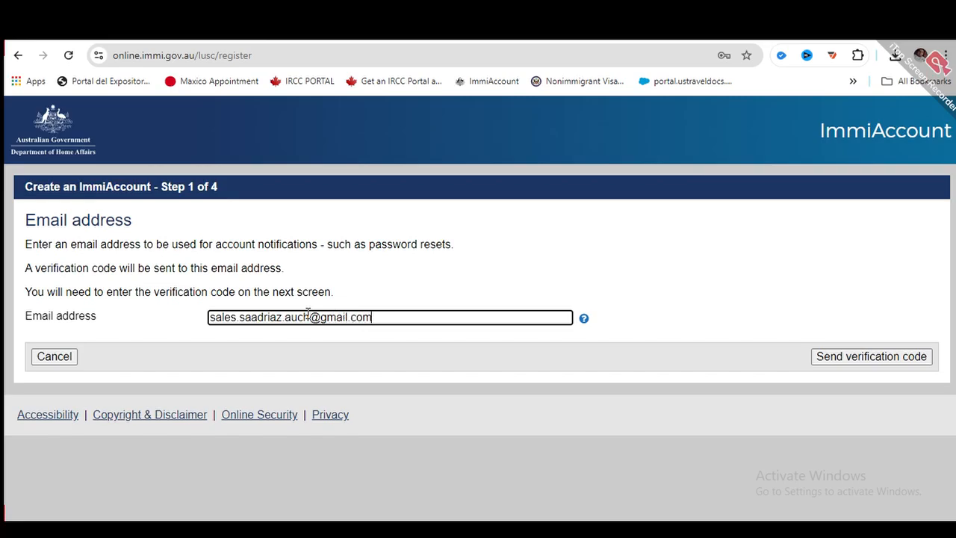
click(849, 359)
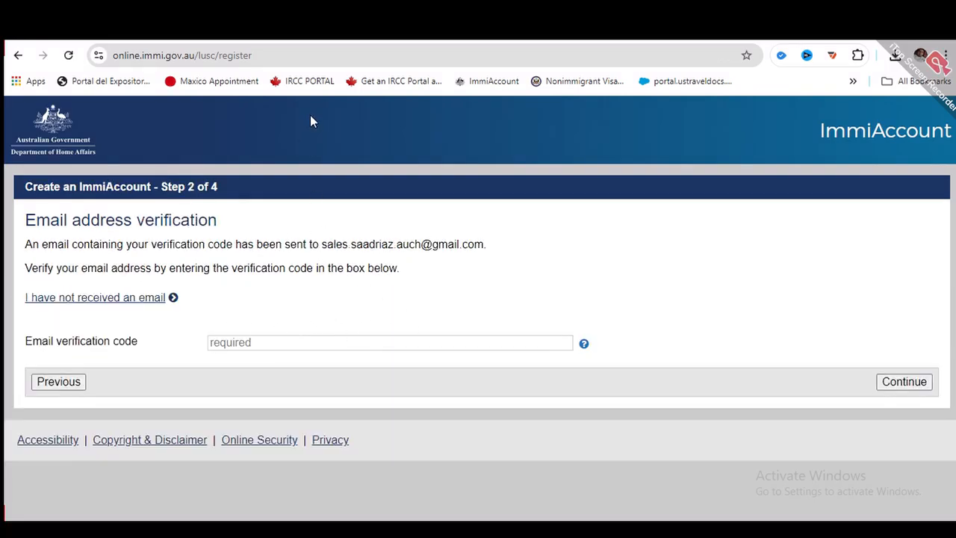
click(329, 31)
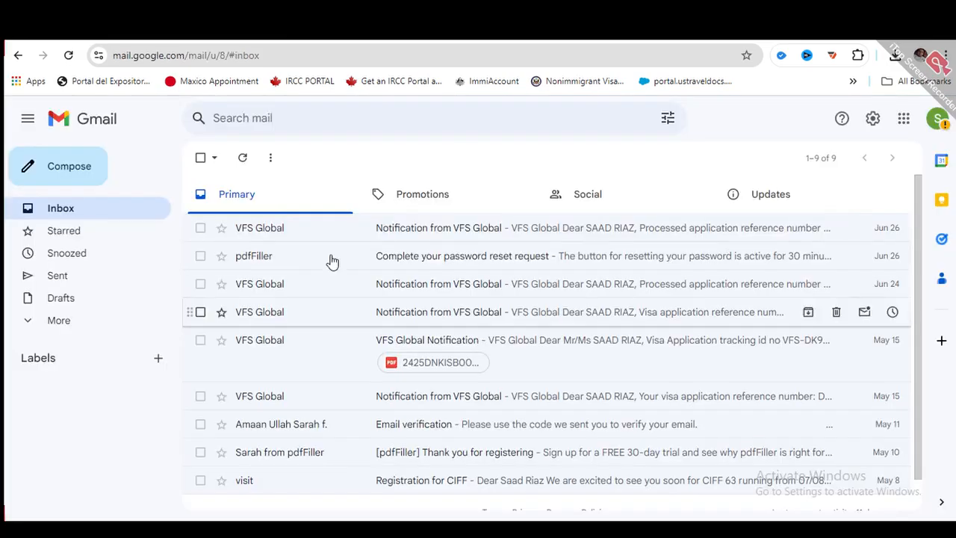
- Open the 'Verify your ImmiAccount email address' message and copy its six-digit code
click(89, 215)
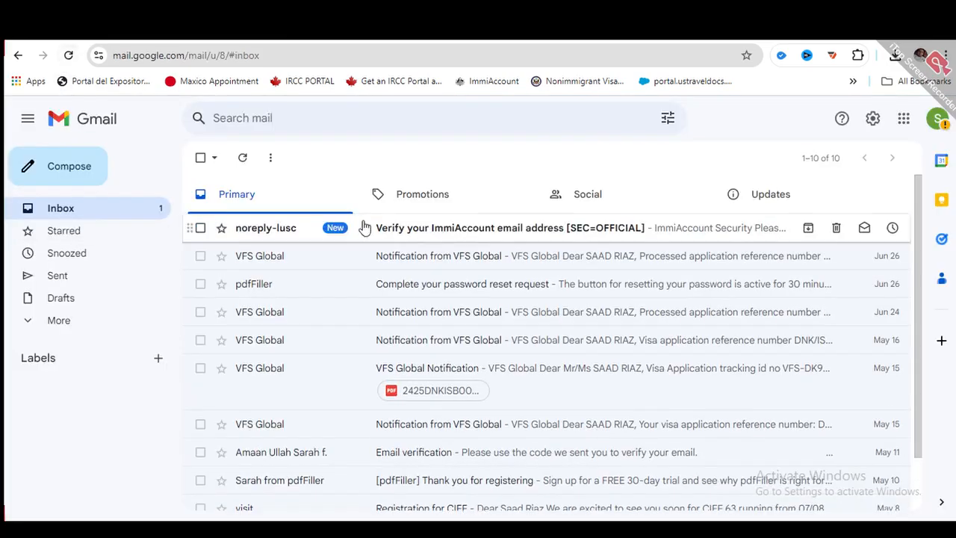
click(445, 233)
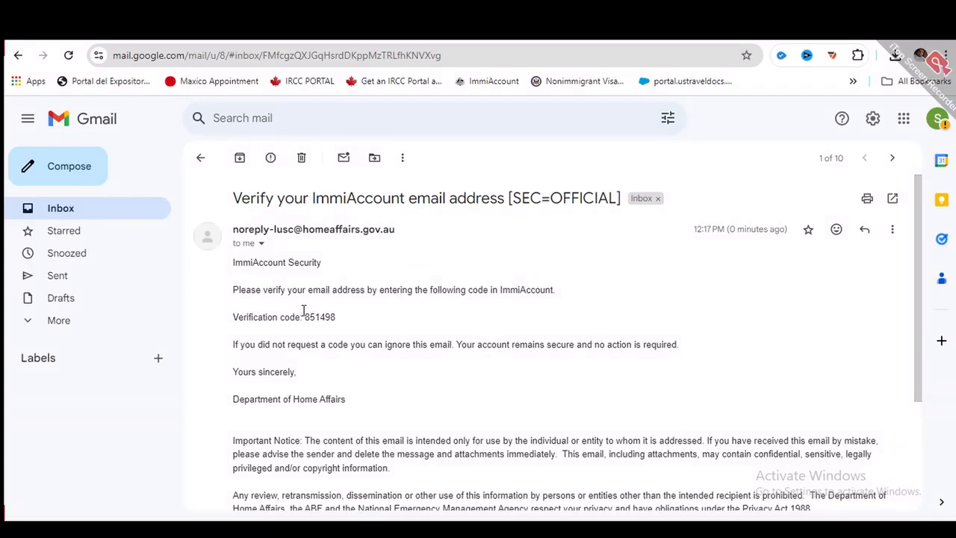
drag(302, 311, 336, 320)
key(ctrl+c)
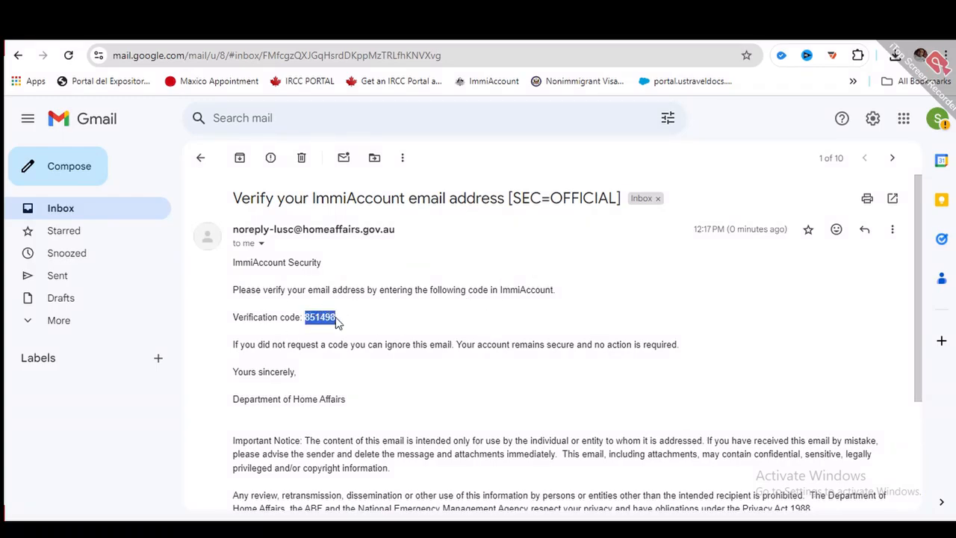
- Paste the copied verification code into ImmiAccount and continue
click(445, 31)
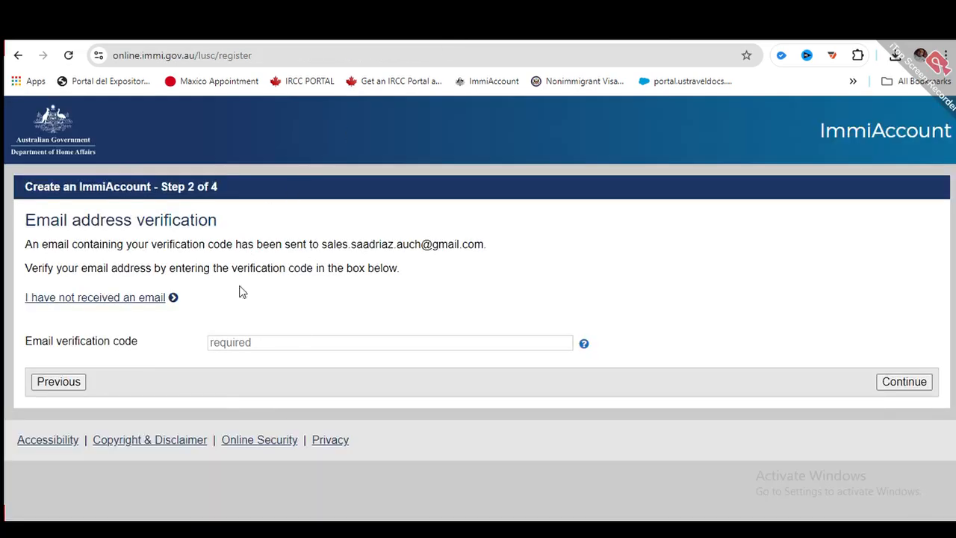
click(306, 339)
key(ctrl+v)
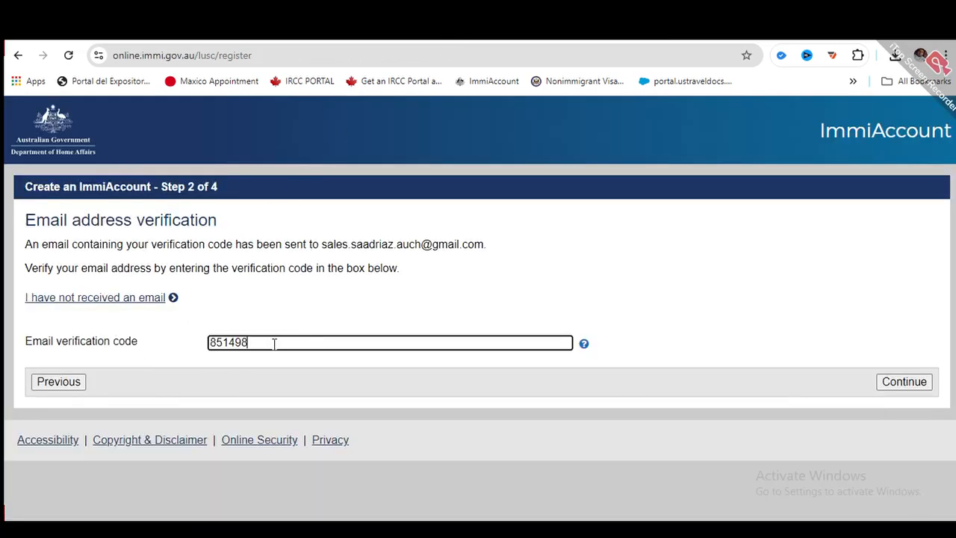
click(911, 388)
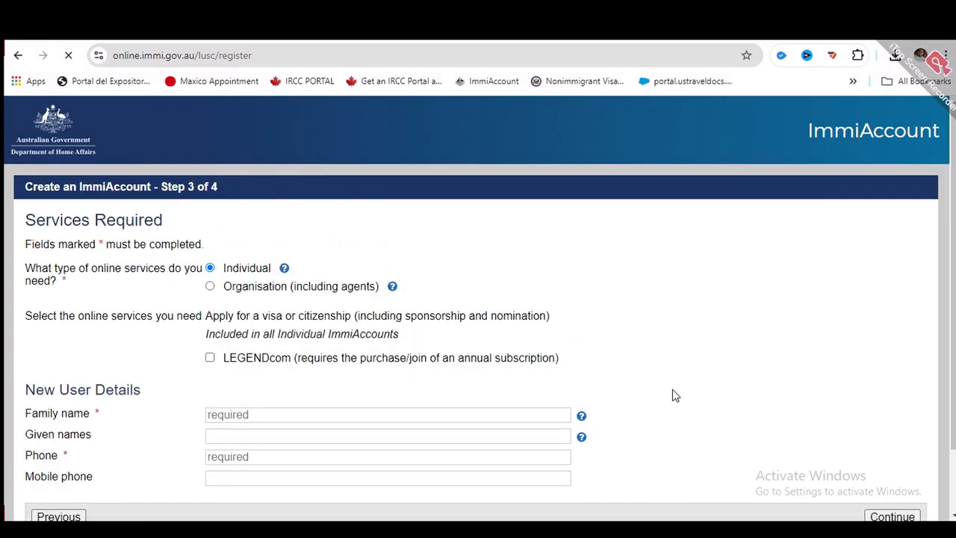
- Fill in the New User Details: family name, given names, phone and mobile phone
scroll(466, 269, down, 2)
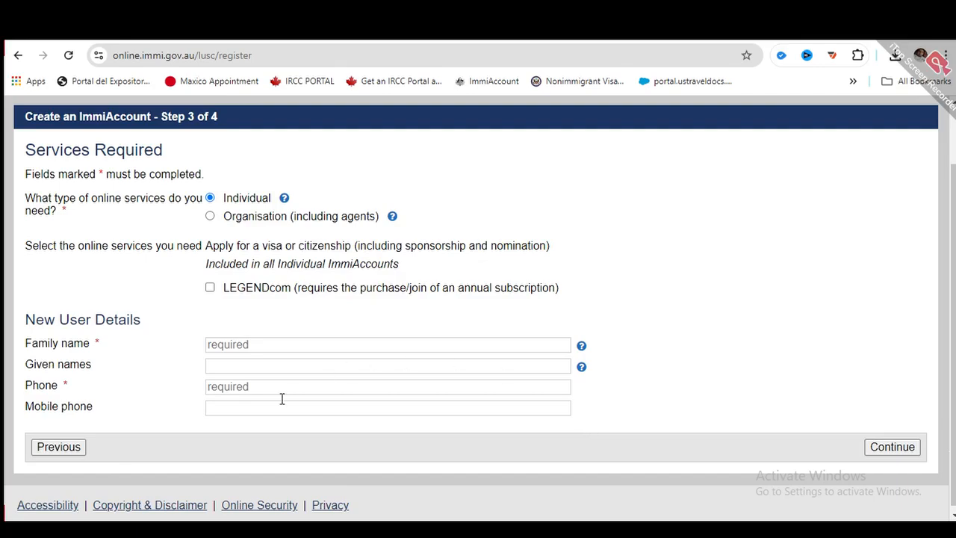
click(242, 336)
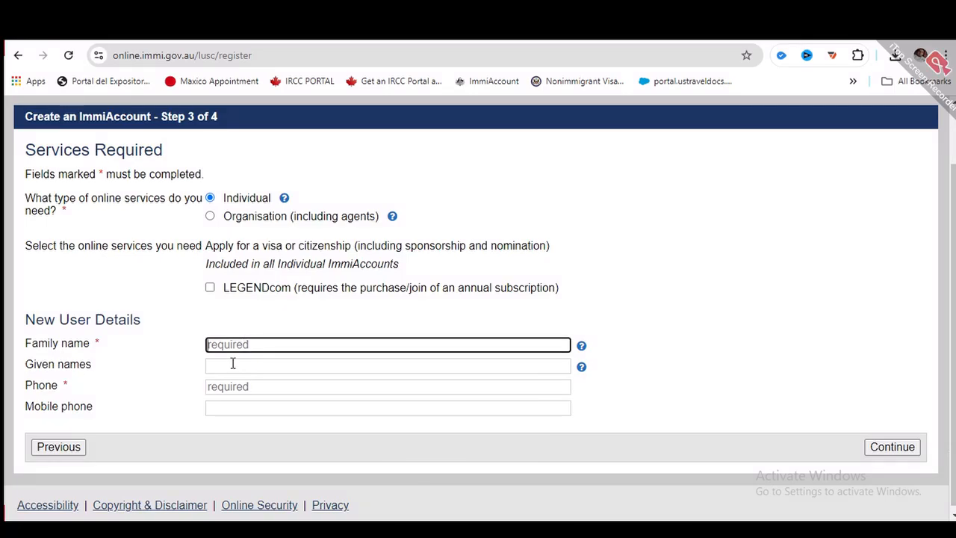
click(235, 359)
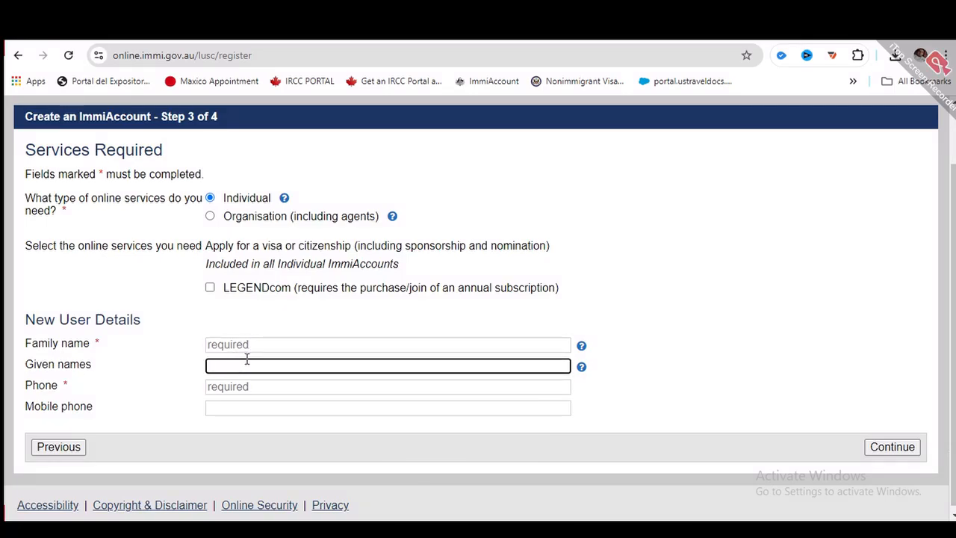
click(258, 385)
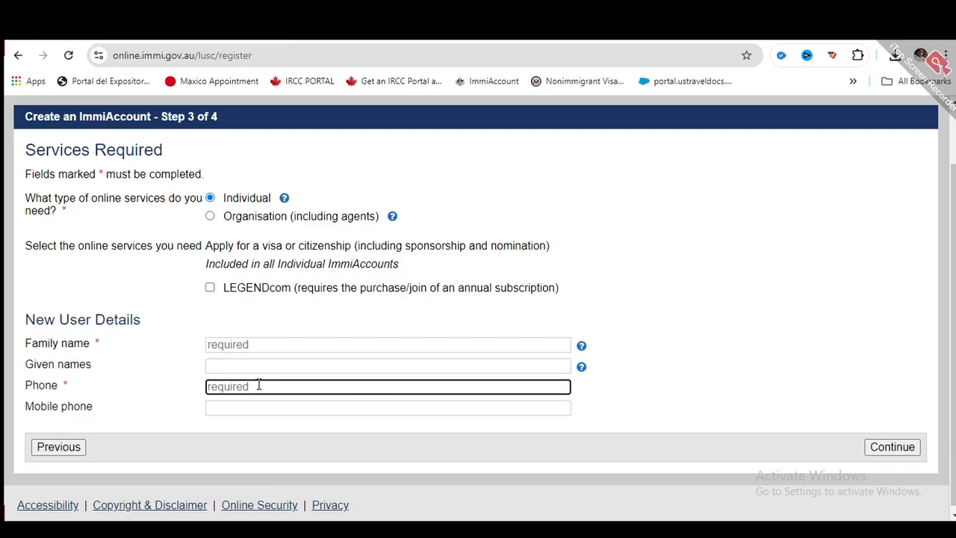
click(244, 401)
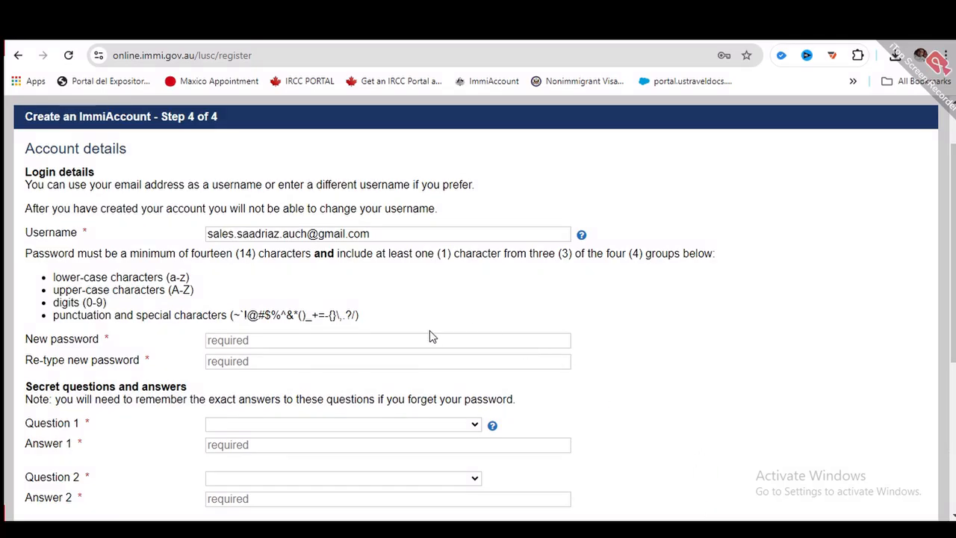
- Enter the new password and retype it identically so 'Passwords match' appears
scroll(432, 334, down, 2)
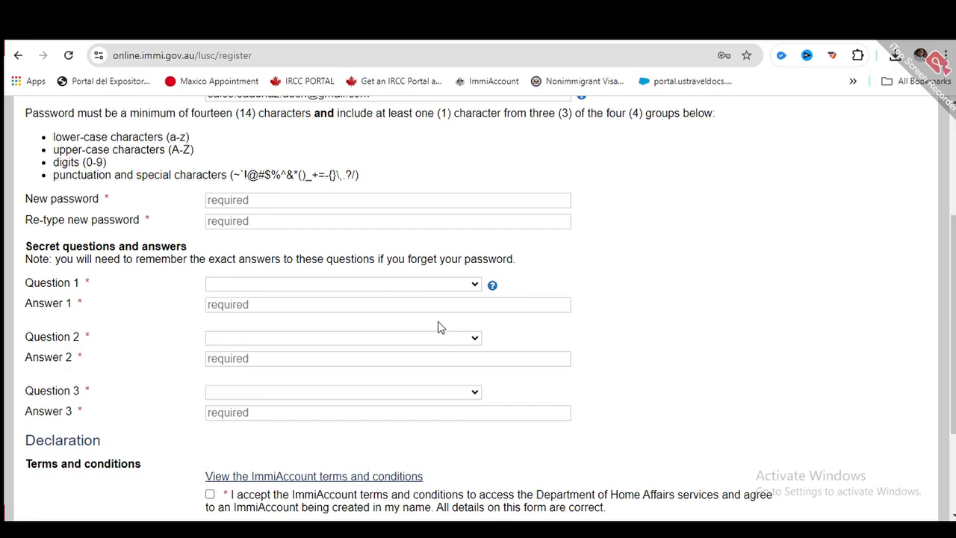
scroll(441, 327, up, 2)
scroll(346, 275, down, 1)
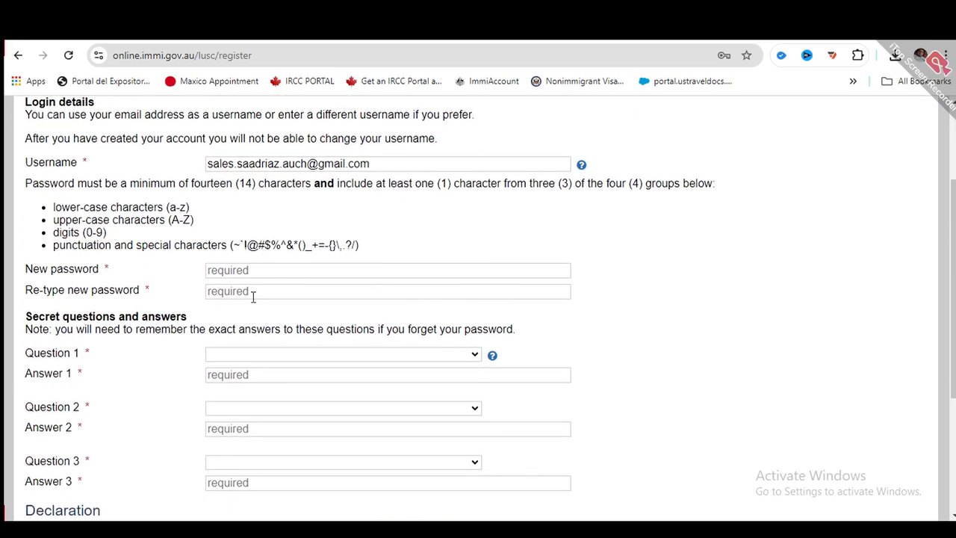
click(259, 270)
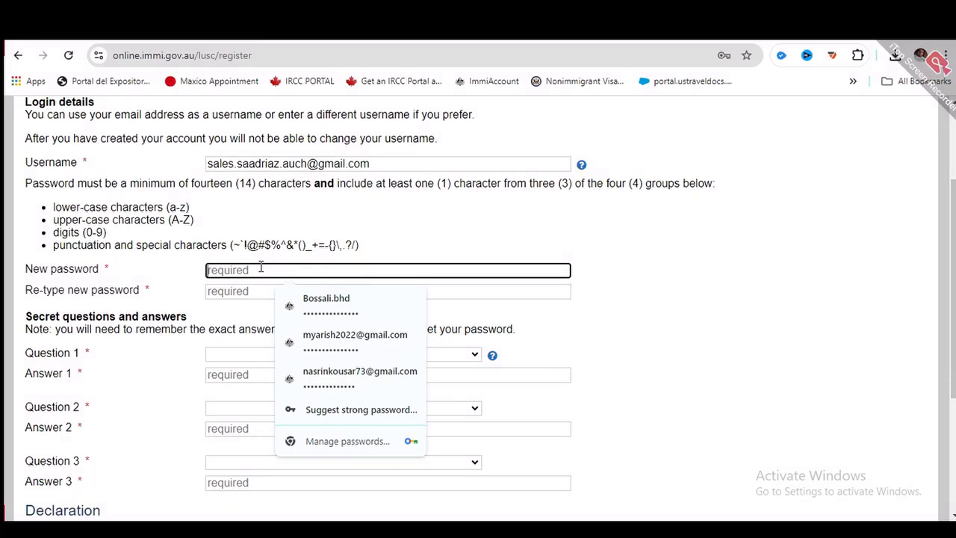
text(a)
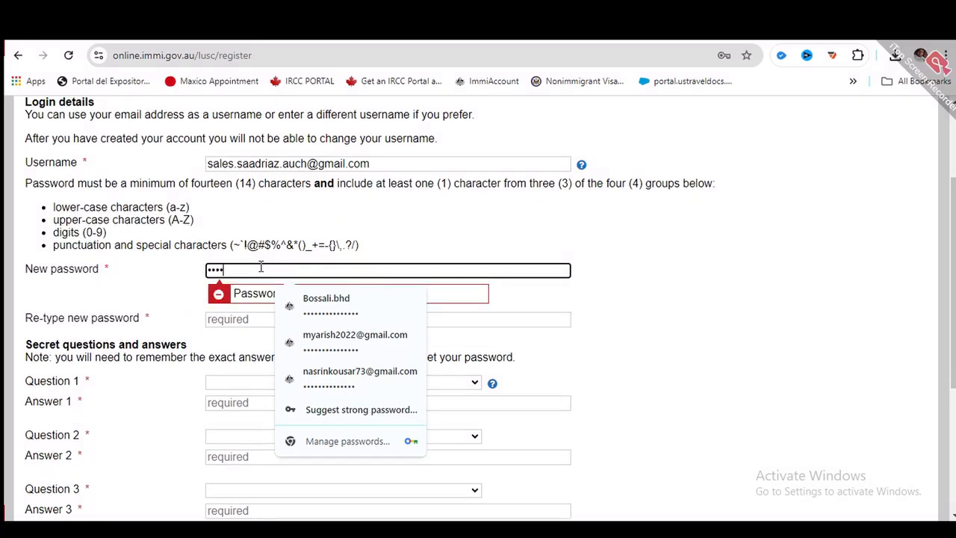
text(••)
key(Tab)
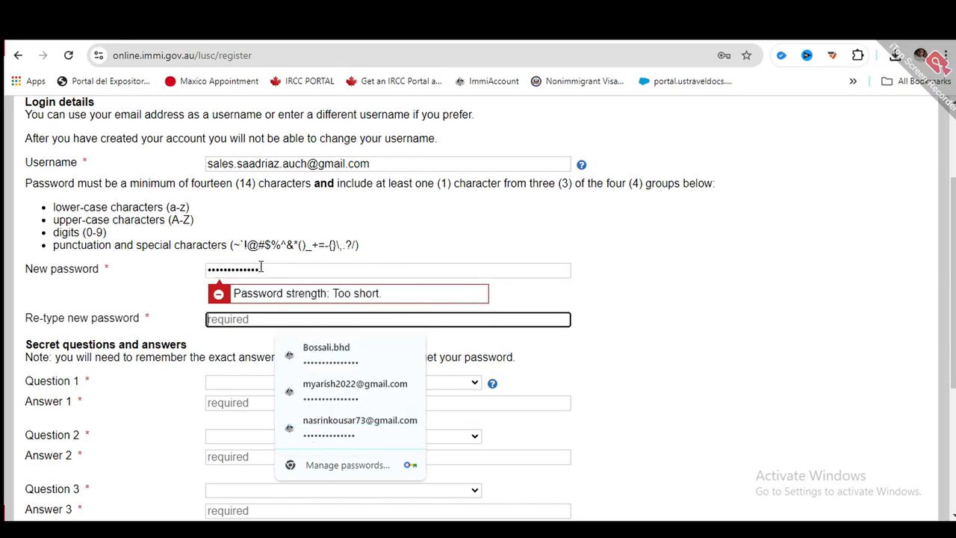
text(••••••)
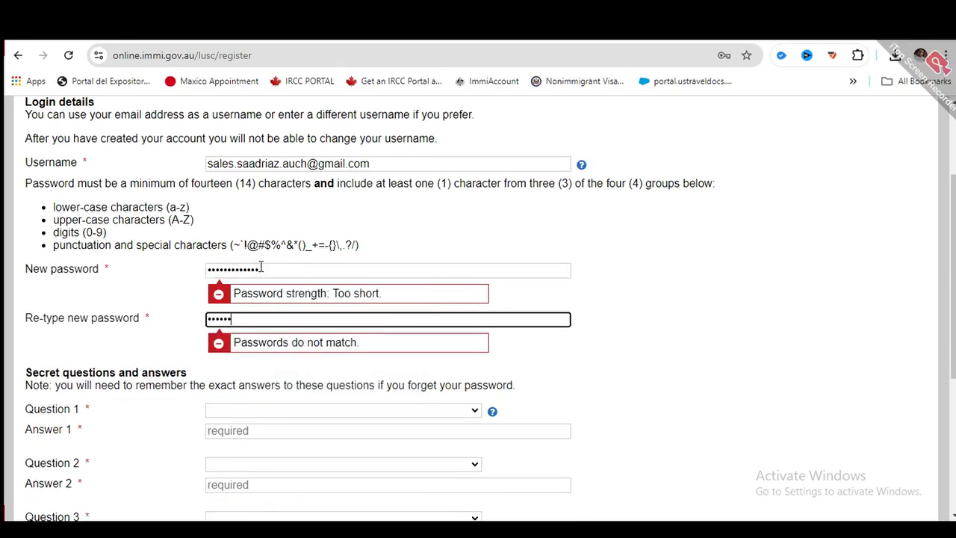
text(••••••)
click(754, 287)
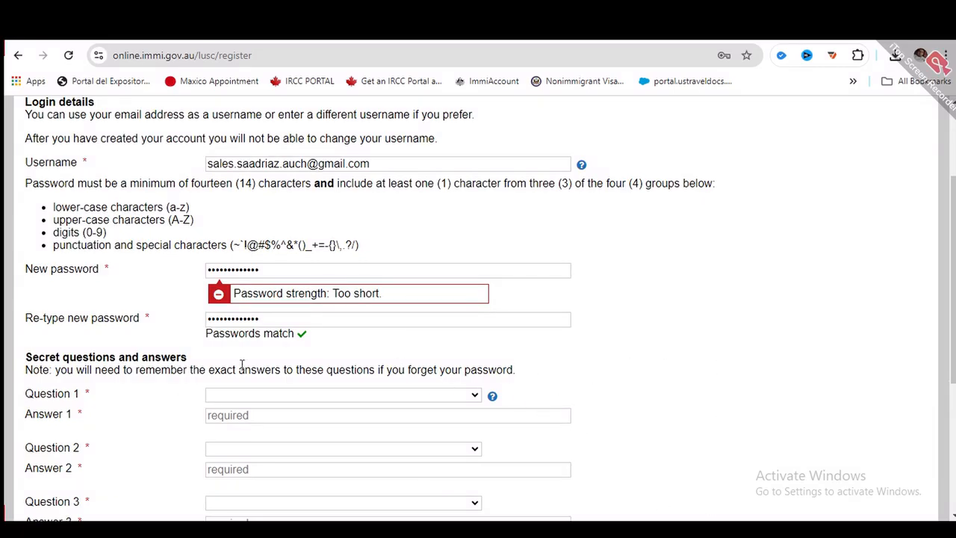
scroll(329, 341, down, 1)
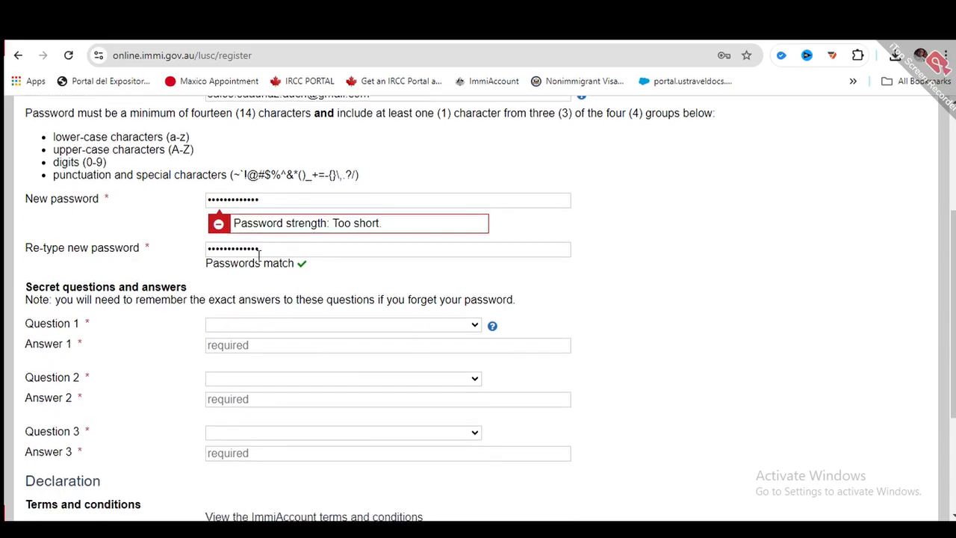
- Choose 'Where were you born?' as secret Question 1
click(248, 328)
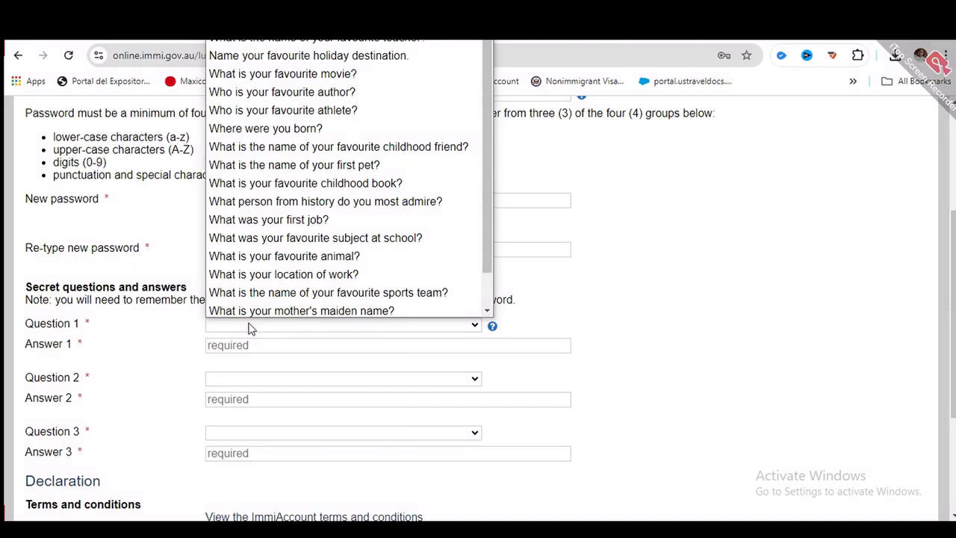
click(250, 329)
click(253, 327)
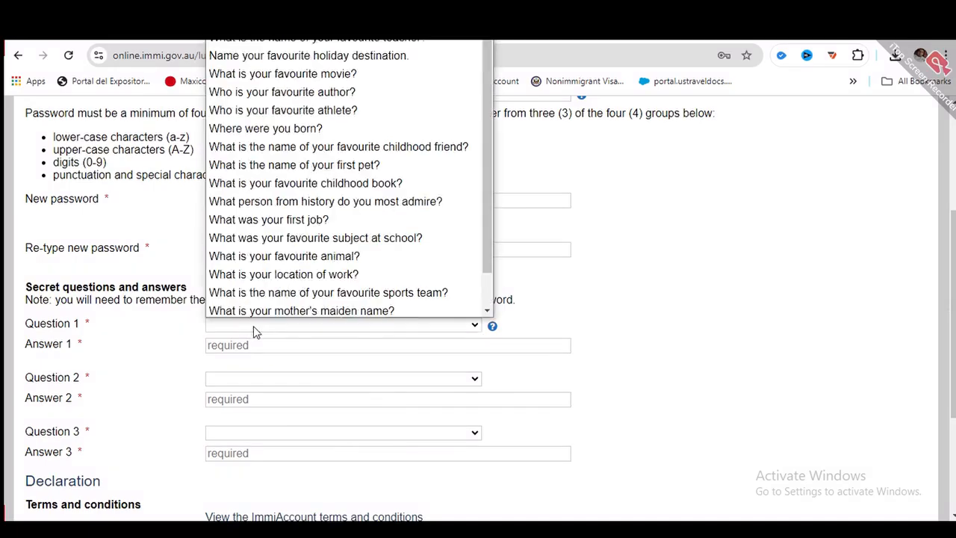
click(370, 127)
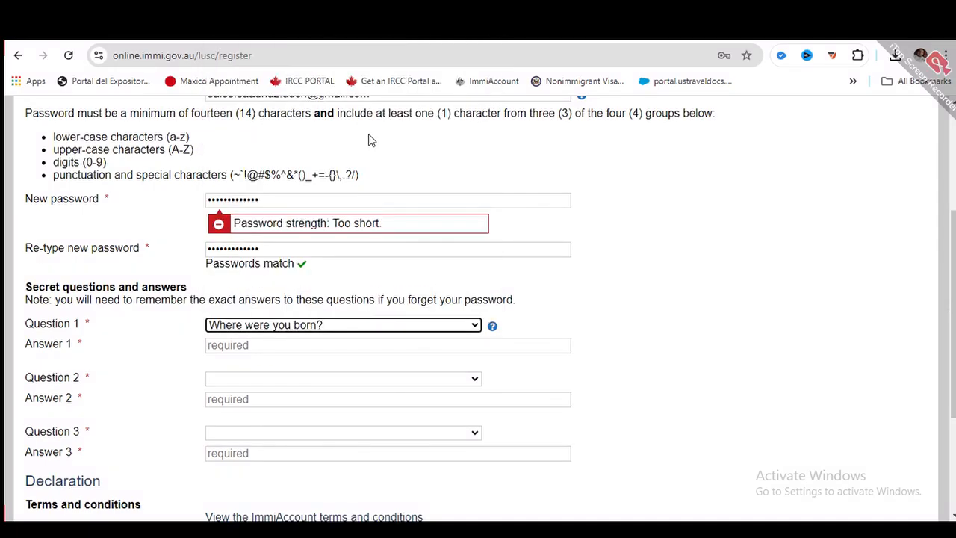
click(340, 328)
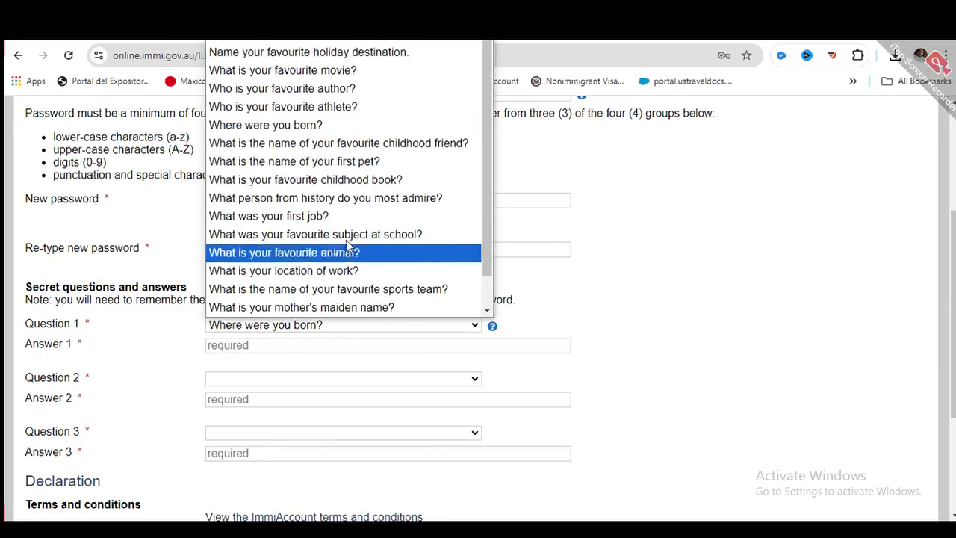
click(651, 219)
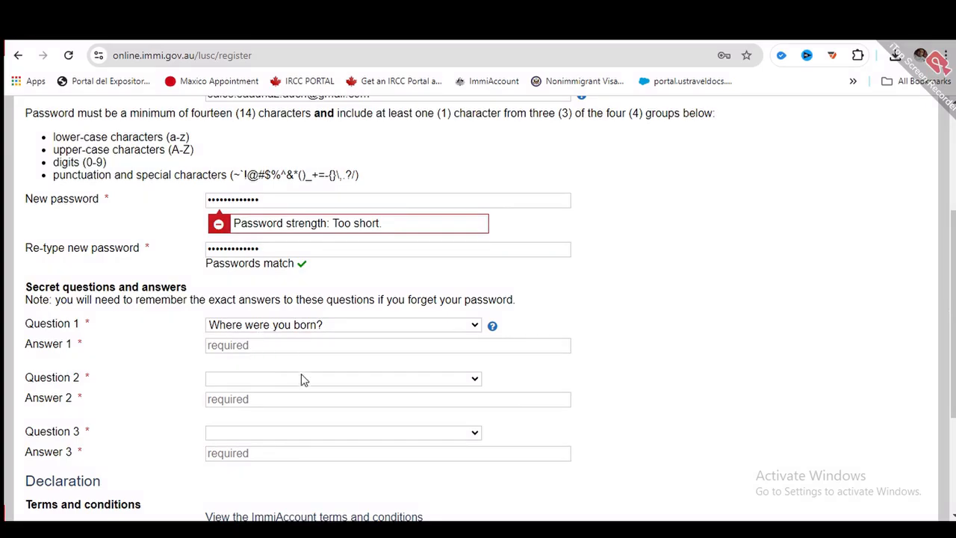
scroll(302, 381, down, 1)
scroll(288, 277, down, 2)
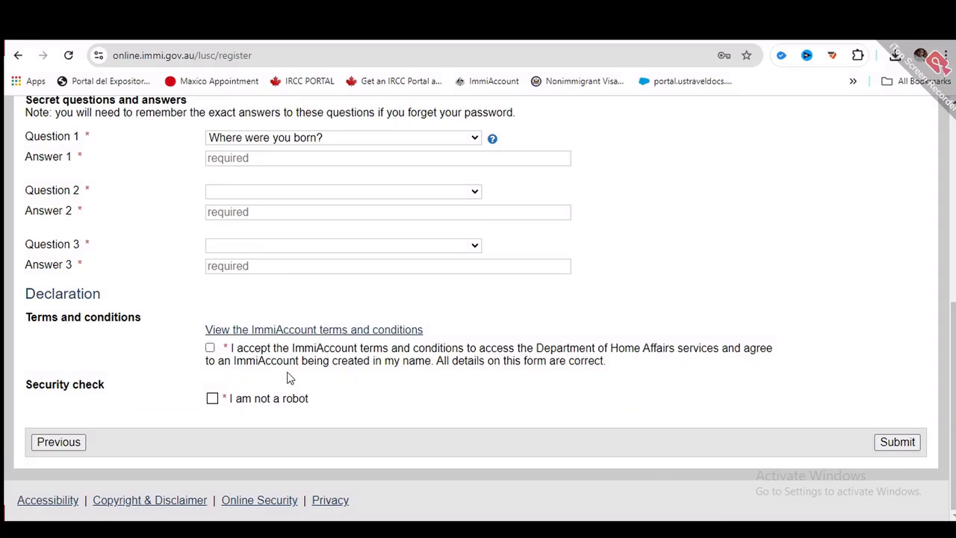
- Accept the terms and conditions, tick 'I am not a robot', and submit the registration
click(210, 349)
click(212, 401)
scroll(699, 511, up, 3)
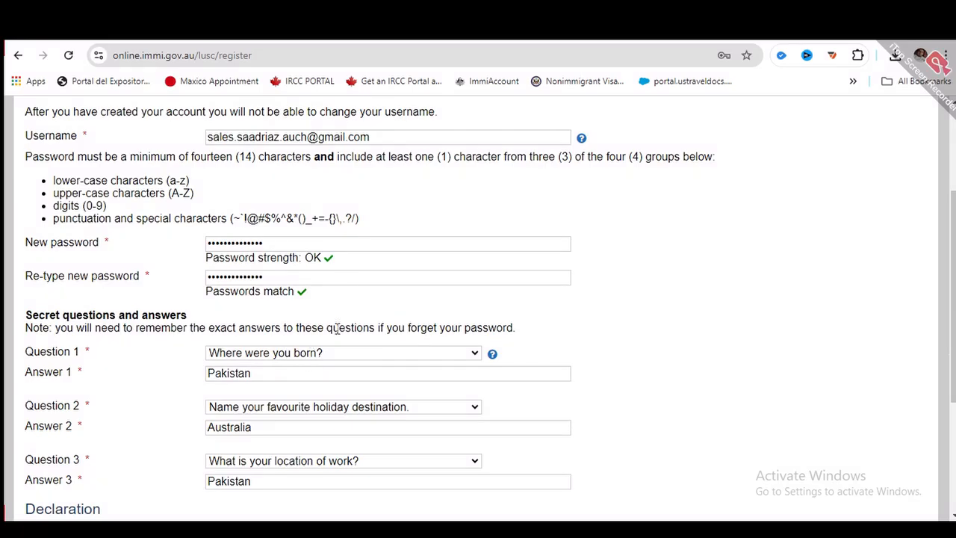
scroll(318, 342, down, 3)
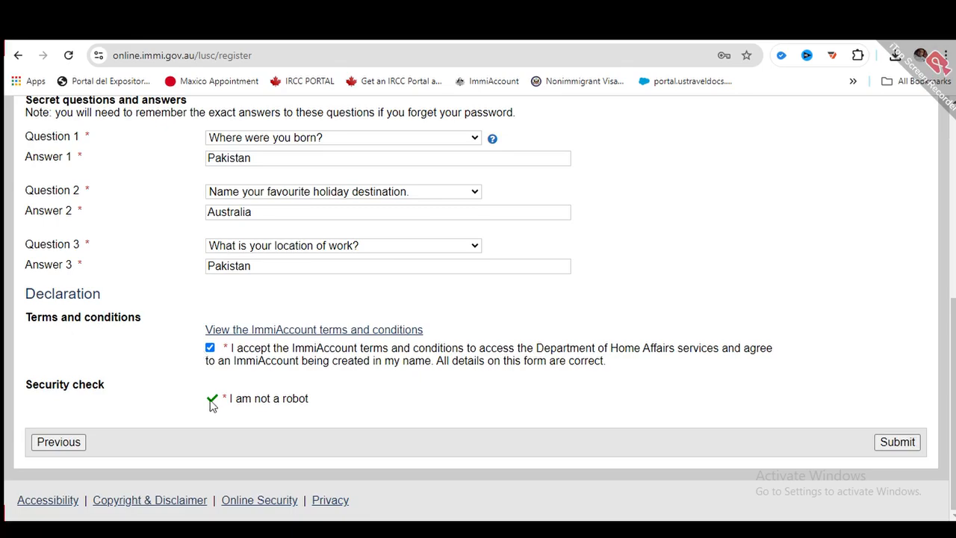
click(893, 443)
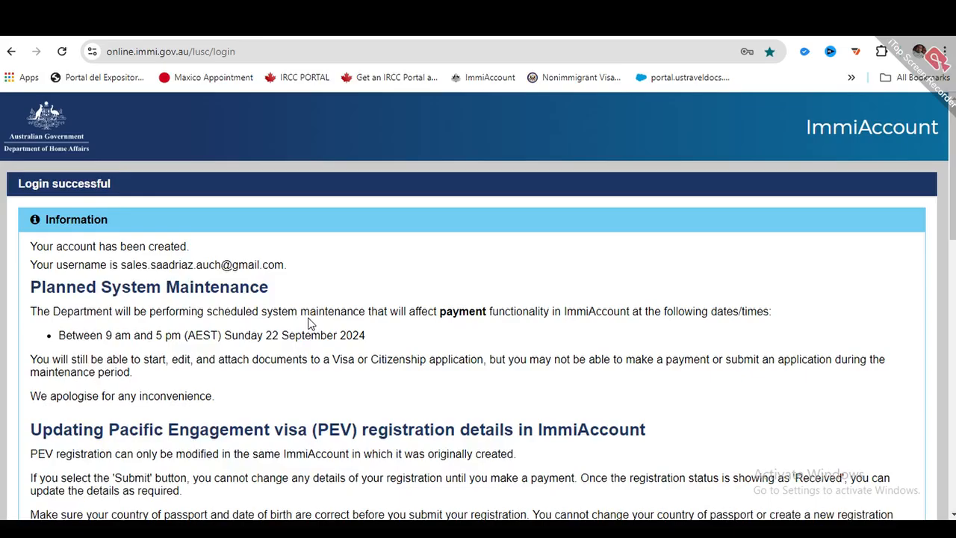
- Continue past the Login successful maintenance notices into the account
scroll(415, 329, down, 7)
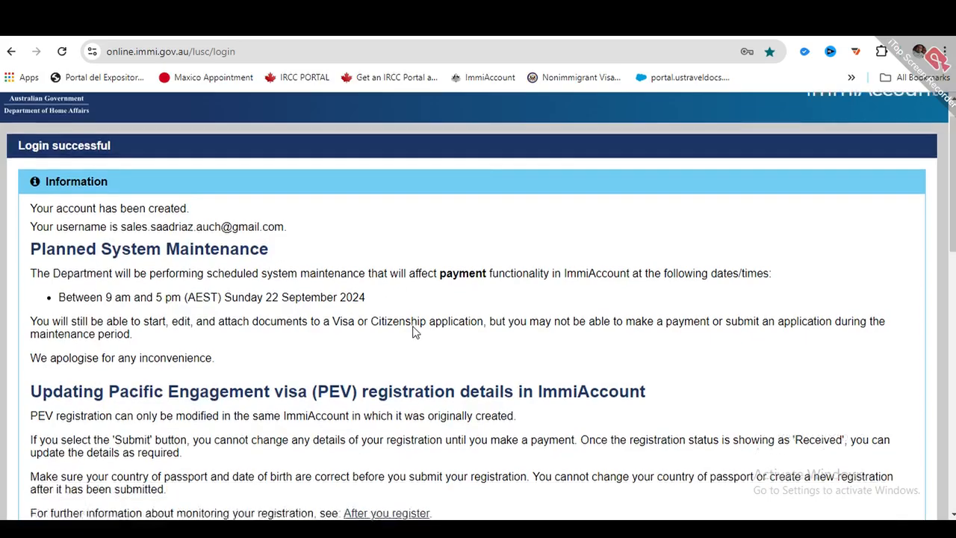
scroll(412, 323, up, 7)
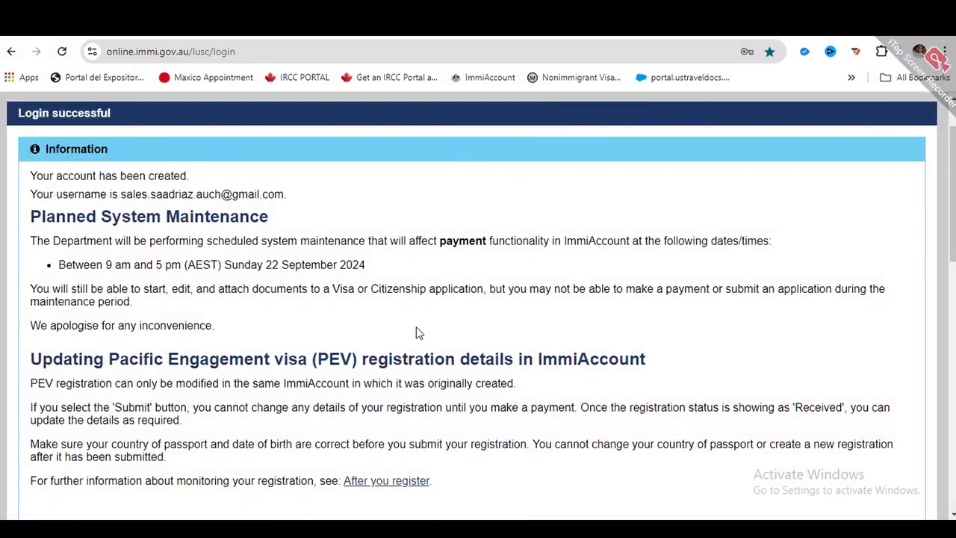
scroll(416, 327, down, 3)
scroll(419, 332, down, 6)
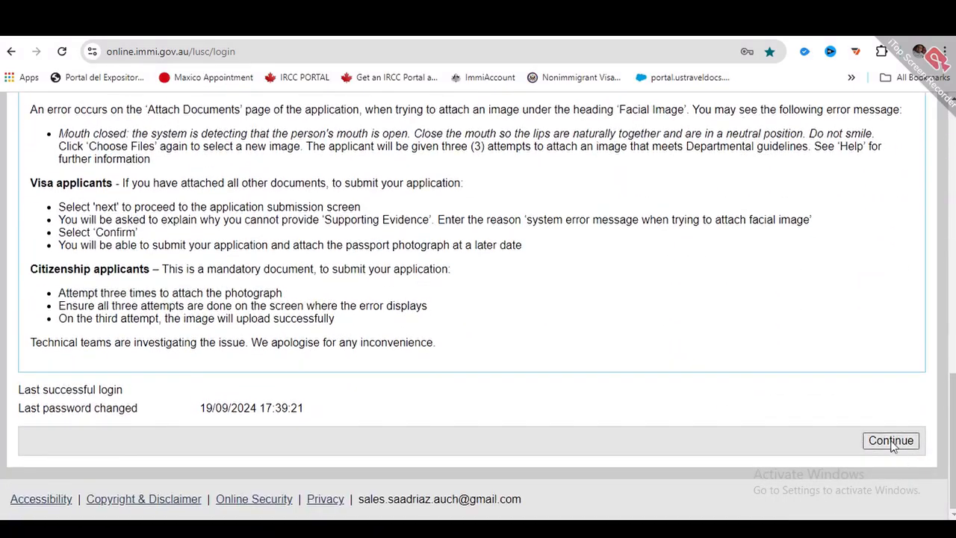
click(891, 441)
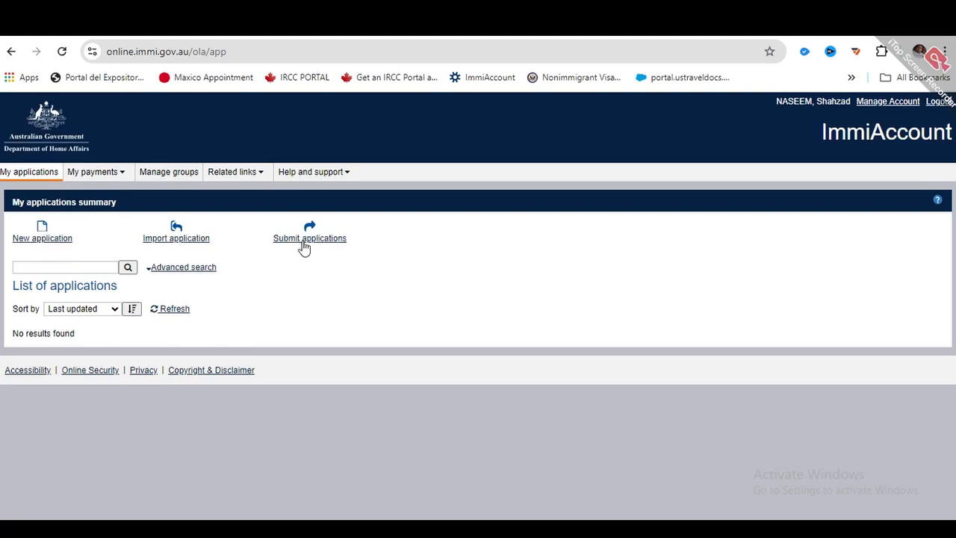
- Start a New application, expand Visitor and pick Visitor Visa (600)
click(39, 242)
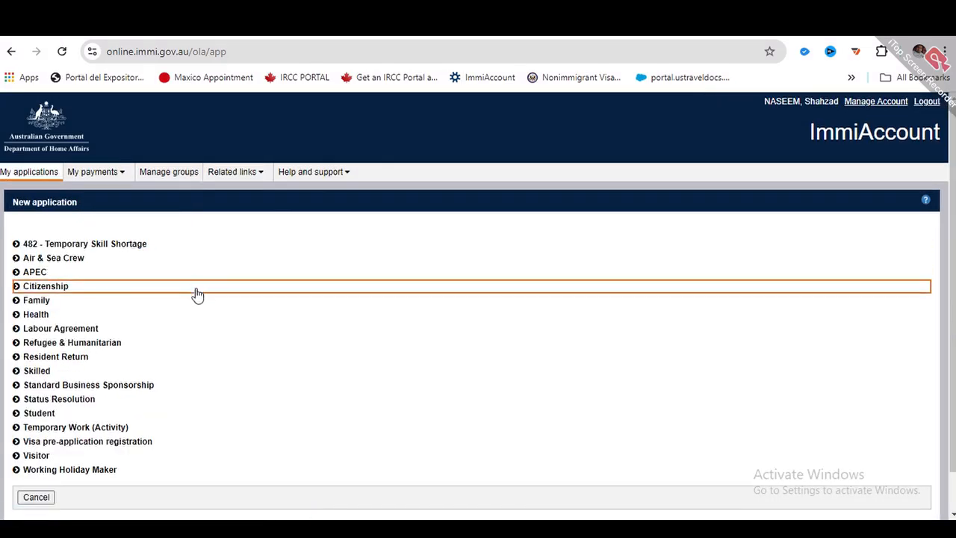
scroll(183, 268, down, 1)
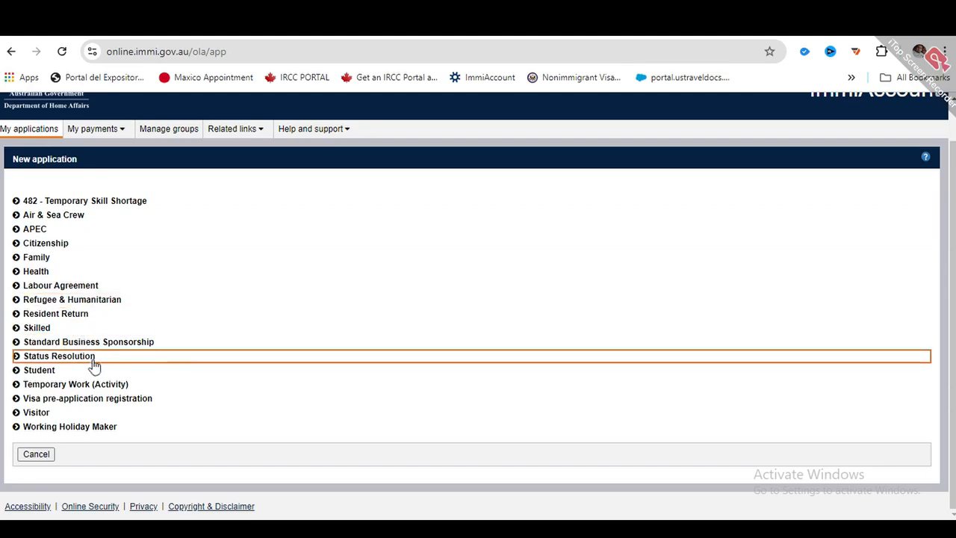
click(16, 415)
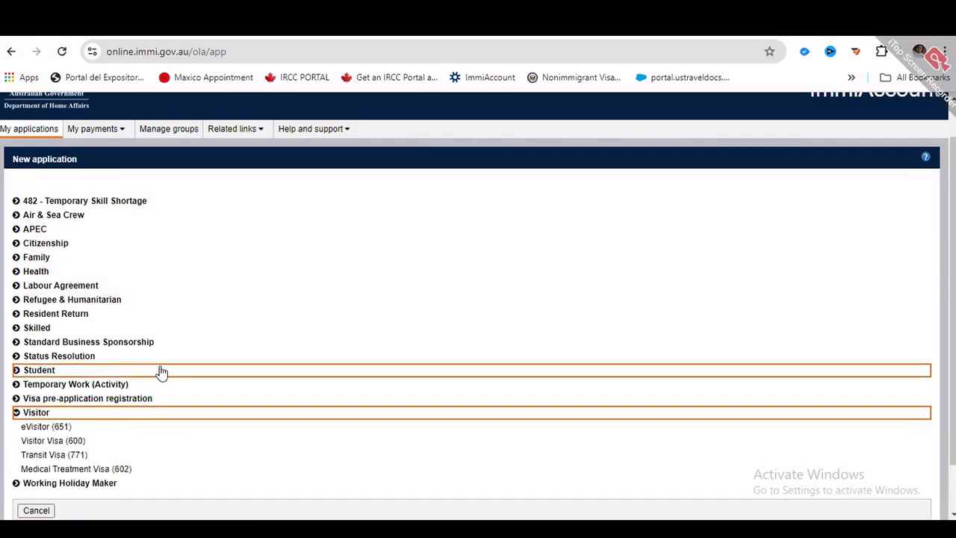
scroll(160, 374, down, 1)
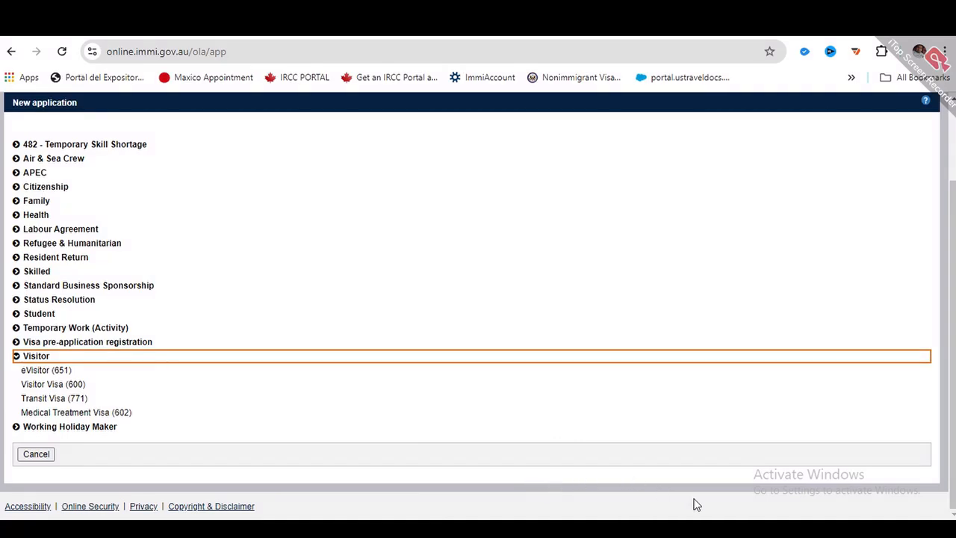
click(55, 387)
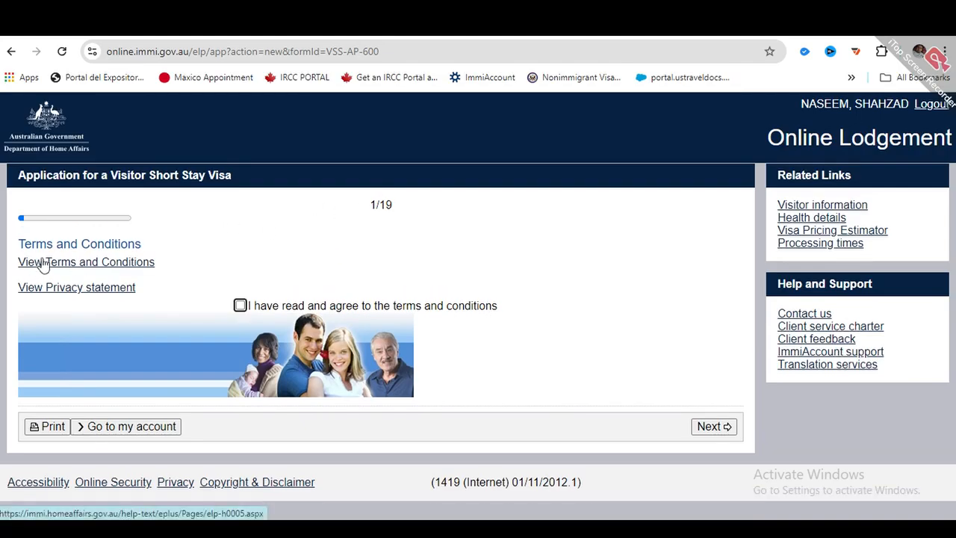
- Agree to the Visitor Short Stay Visa terms and conditions on page 1 of 19
click(240, 306)
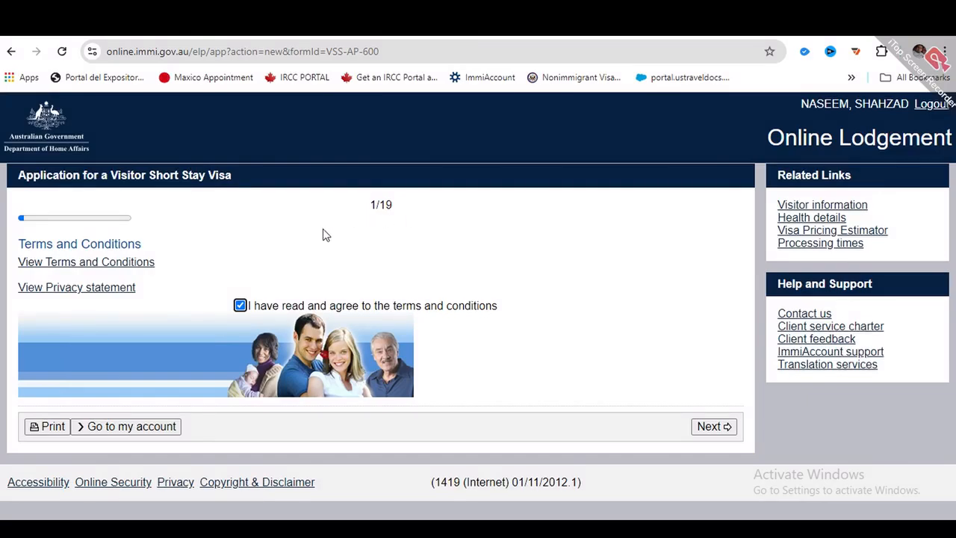
- Set the applicant's current location outside Australia to PAKISTAN
click(706, 426)
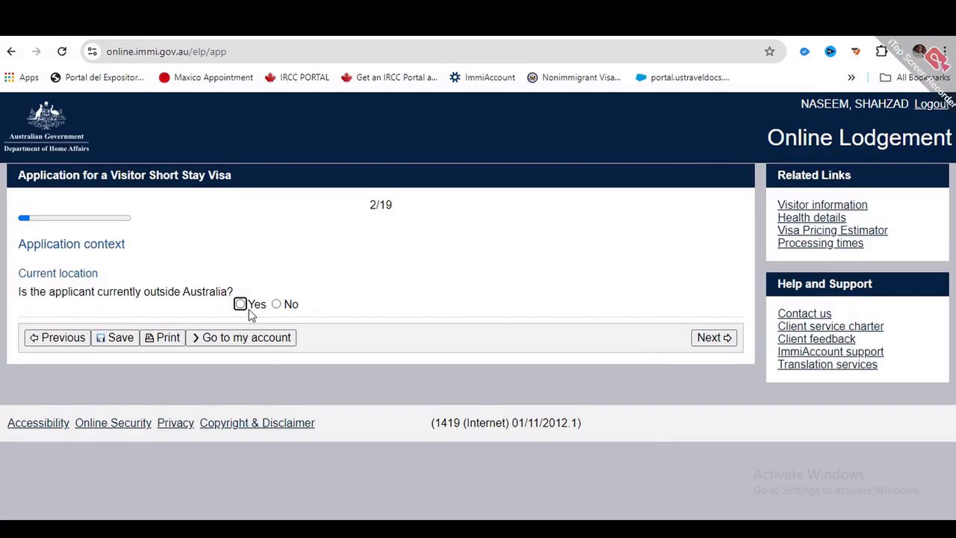
scroll(157, 341, down, 1)
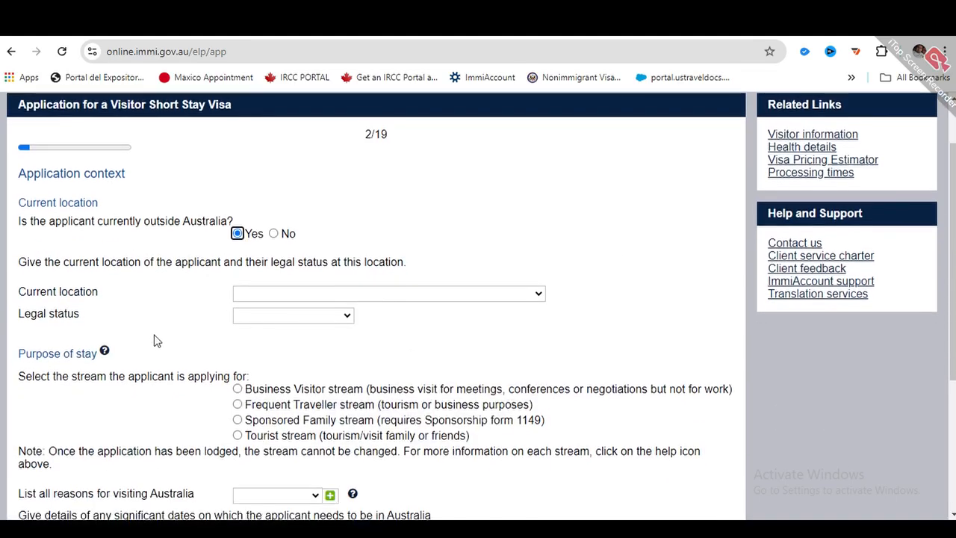
click(440, 294)
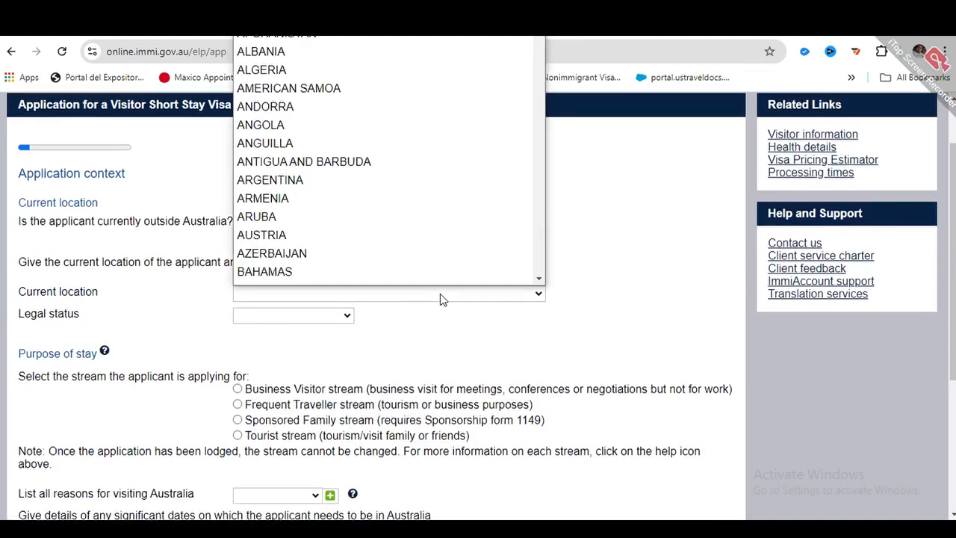
key(p)
key(Return)
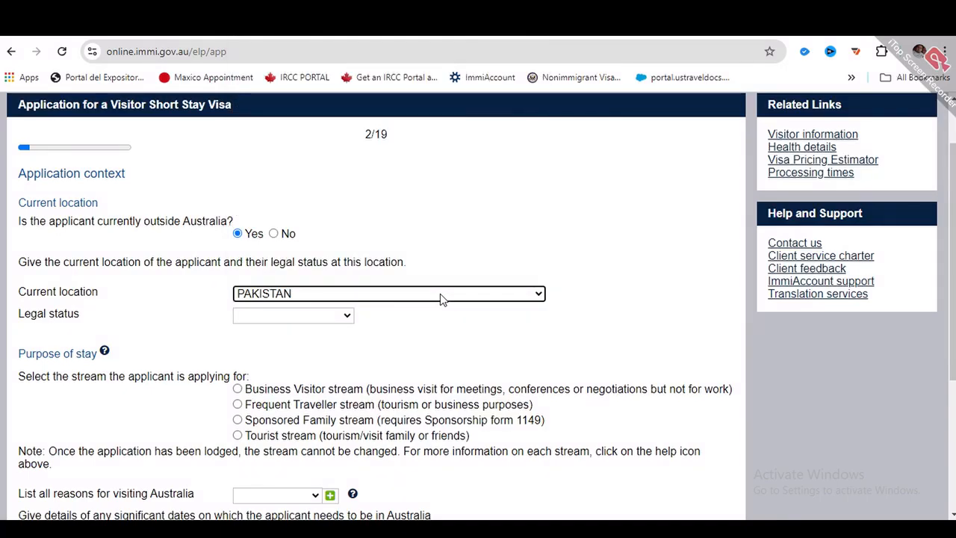
- Set legal status to Citizen and choose the Tourist stream
click(315, 319)
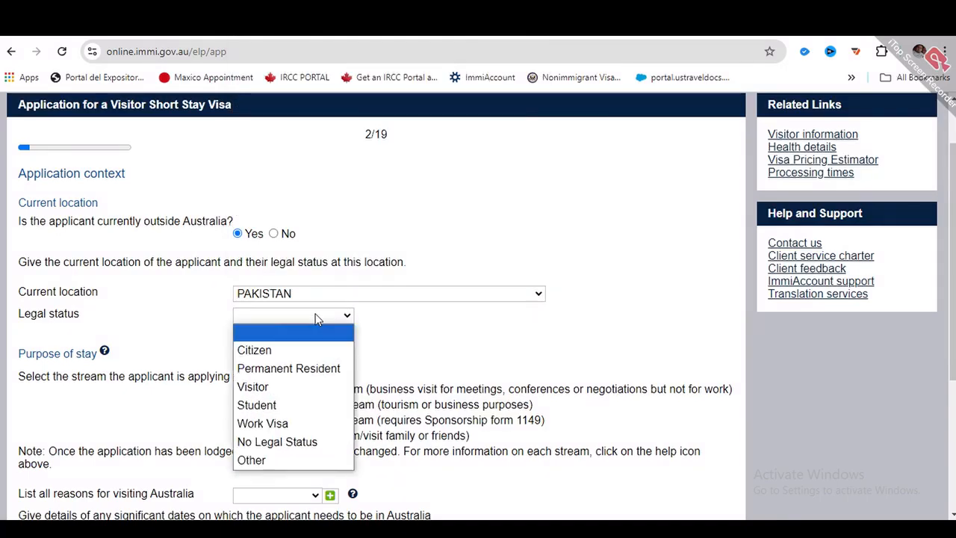
click(280, 352)
scroll(398, 278, down, 2)
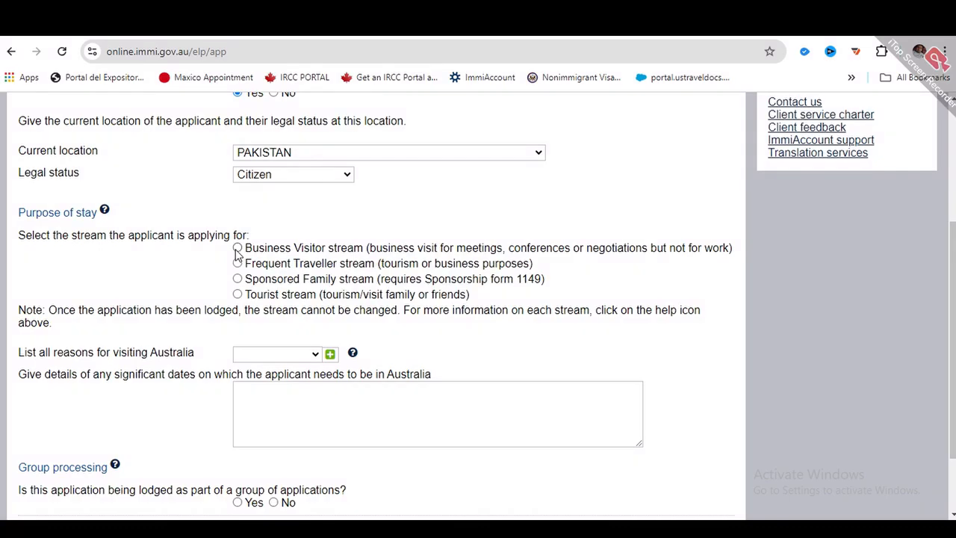
click(238, 295)
- Choose Tourism as the reason for visiting Australia
click(293, 356)
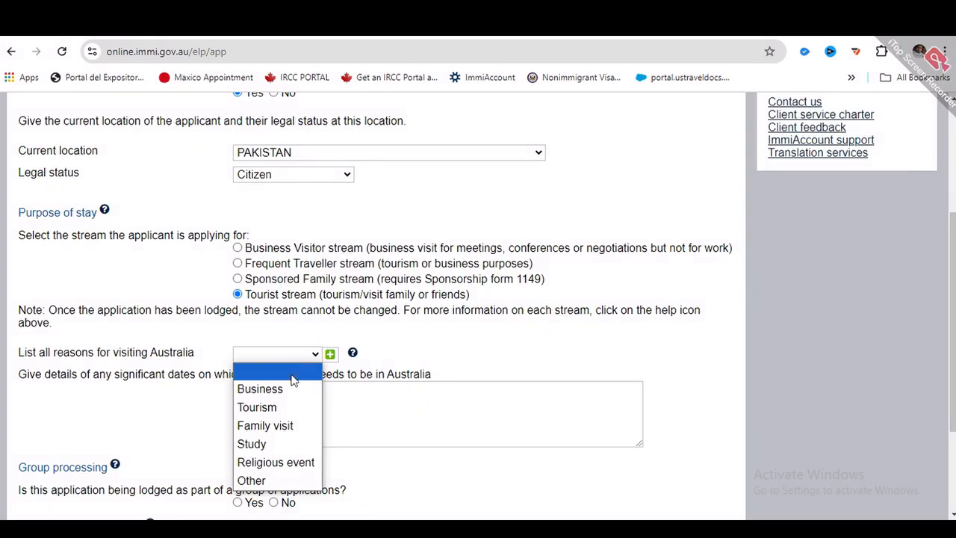
click(281, 416)
scroll(413, 366, down, 1)
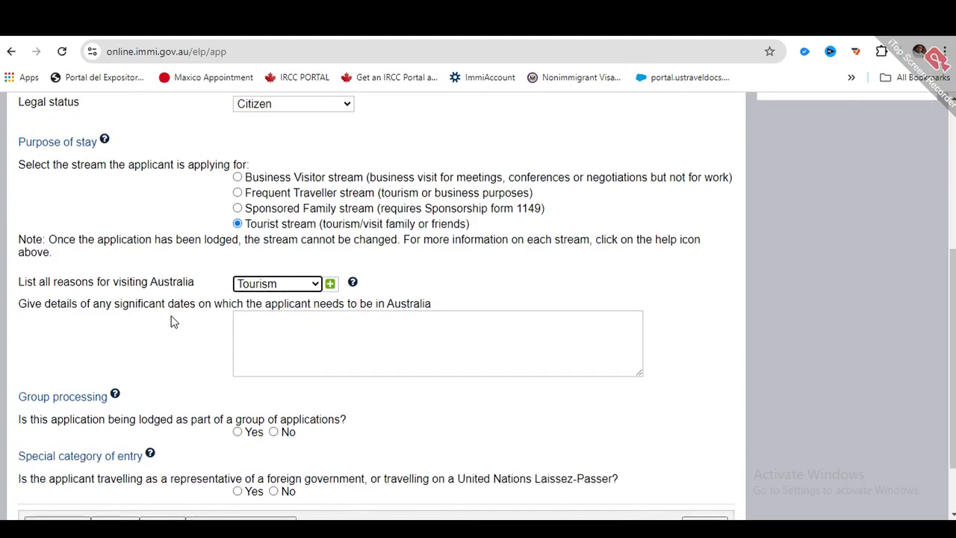
- Describe the significant dates in Australia, then answer No to group processing and special category of entry
click(266, 323)
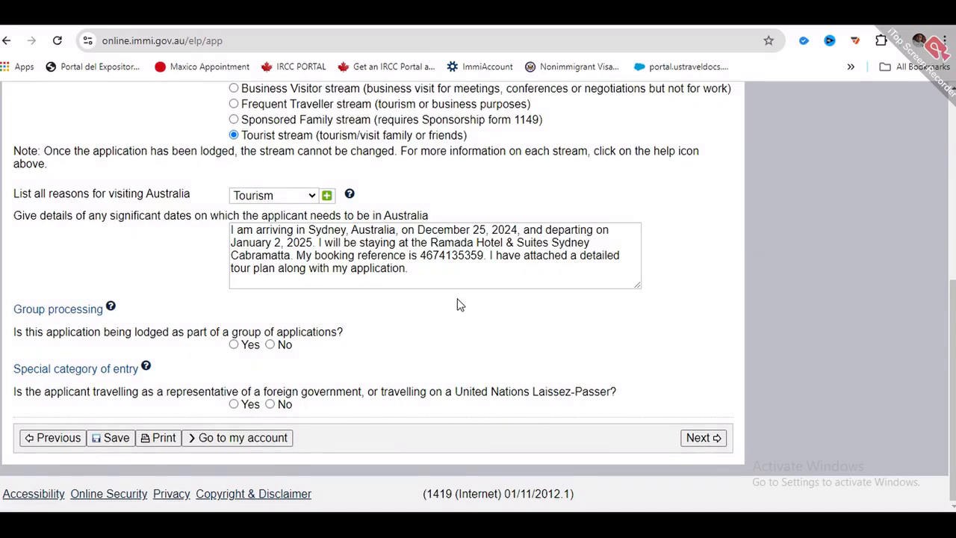
click(425, 267)
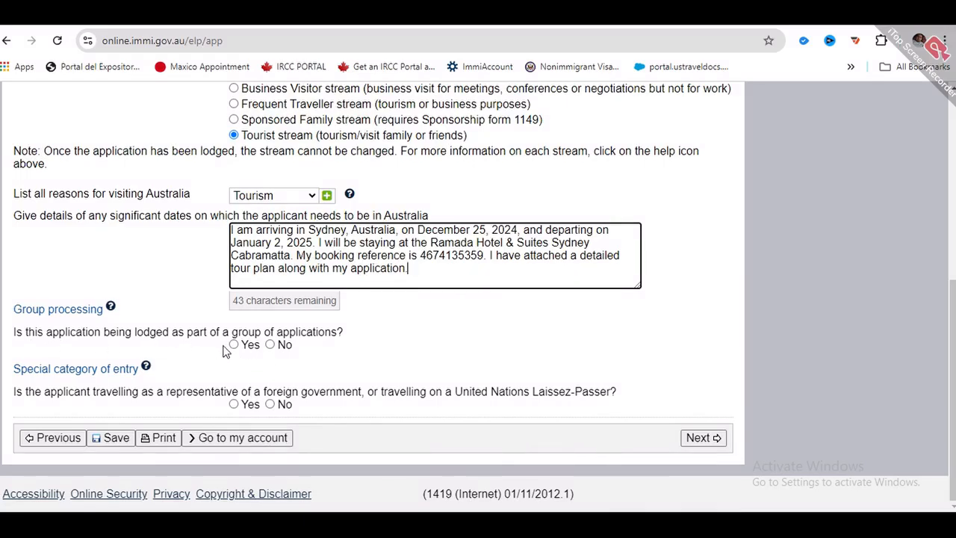
click(270, 345)
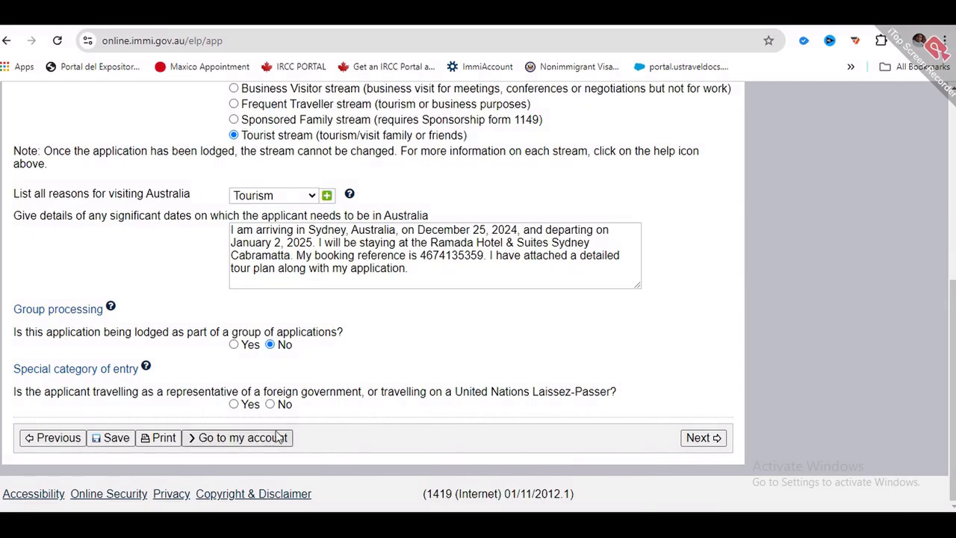
click(270, 404)
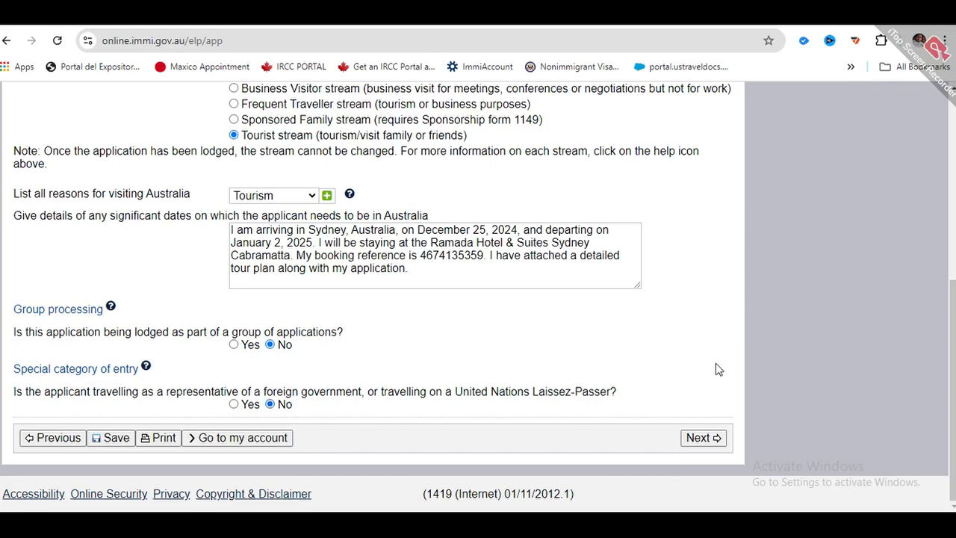
- Continue to the applicant passport details page and set sex to Male
click(711, 438)
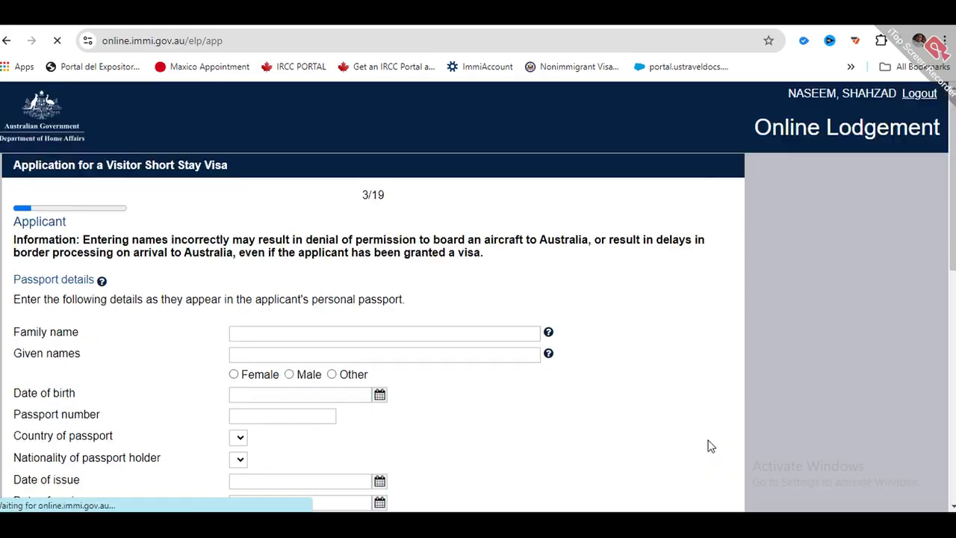
scroll(498, 320, down, 1)
scroll(499, 319, down, 2)
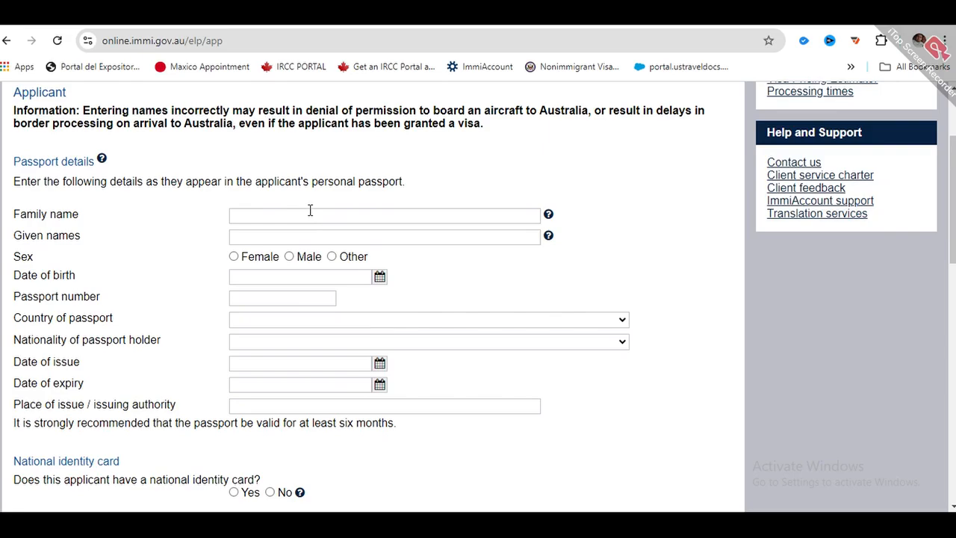
scroll(310, 210, down, 3)
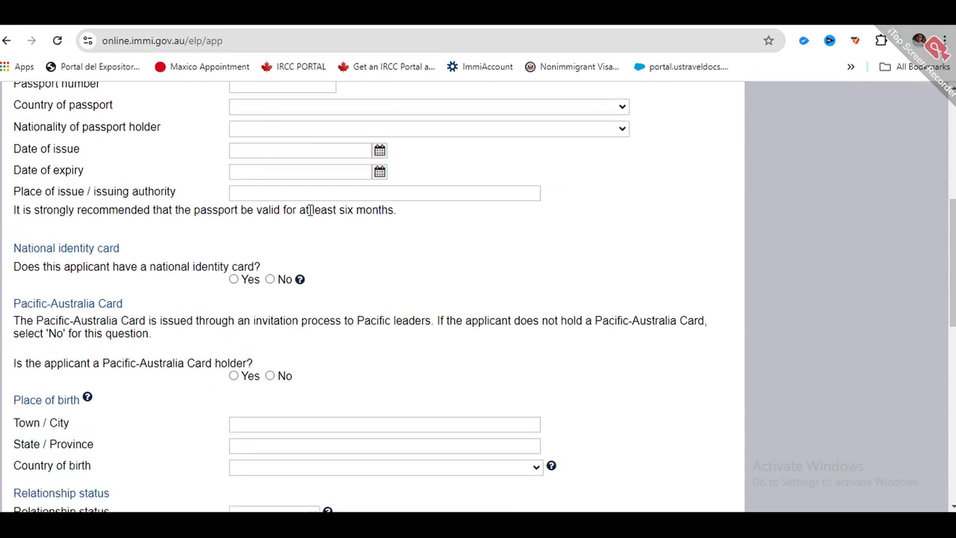
scroll(309, 224, up, 2)
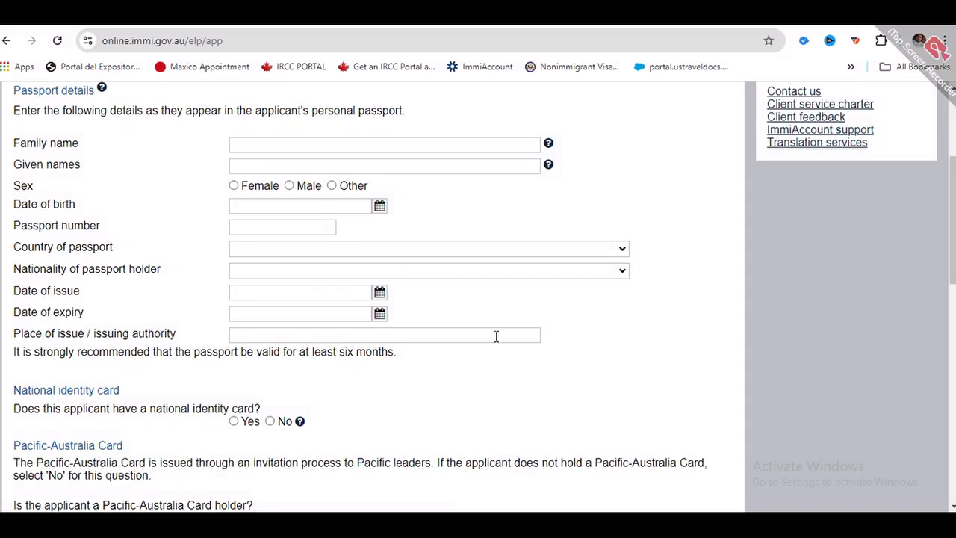
scroll(254, 225, up, 1)
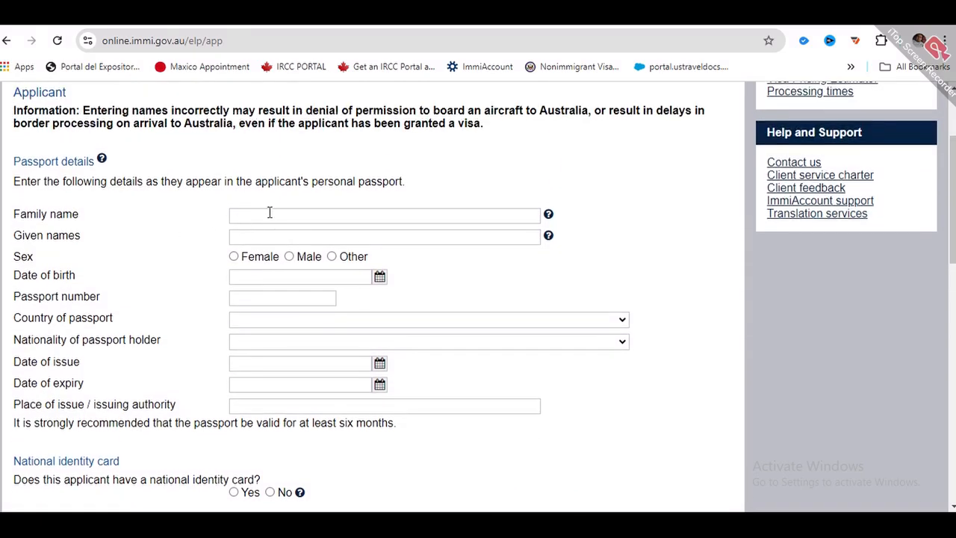
click(235, 216)
click(233, 229)
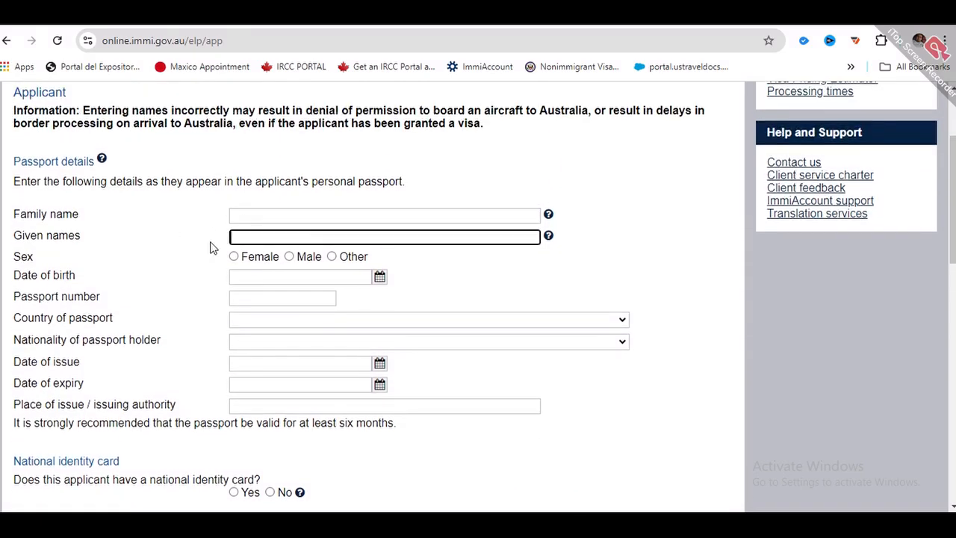
click(290, 258)
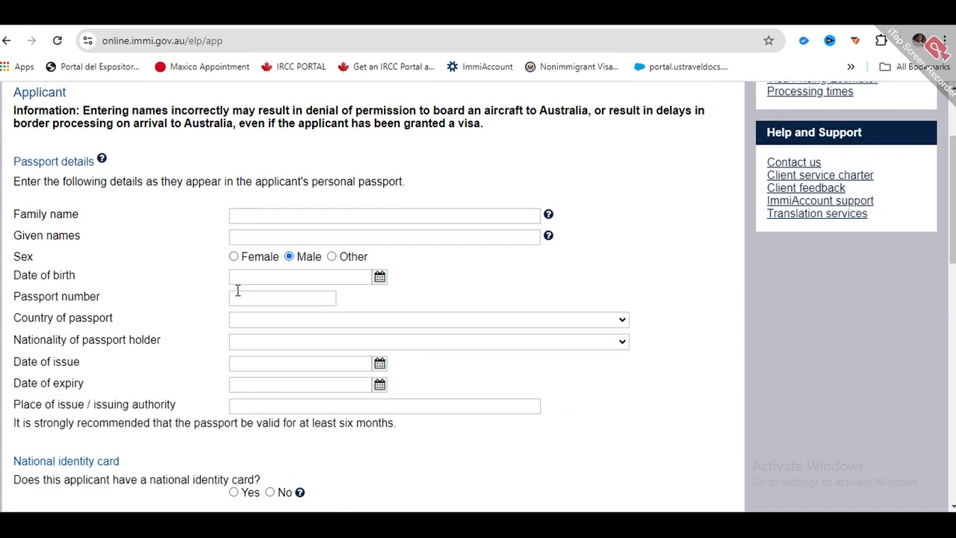
- Set both country of passport and nationality to PAKISTAN - PAK
click(261, 321)
text(p)
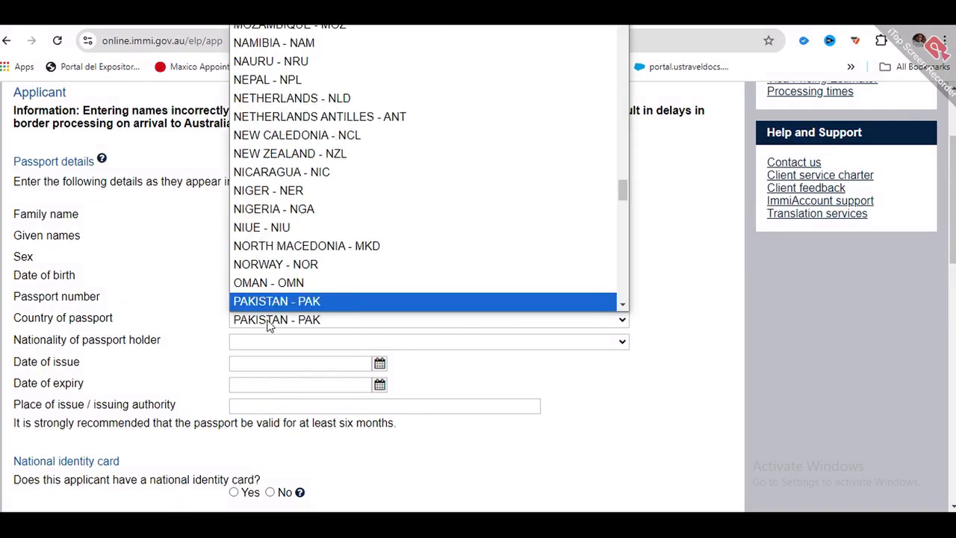
key(Return)
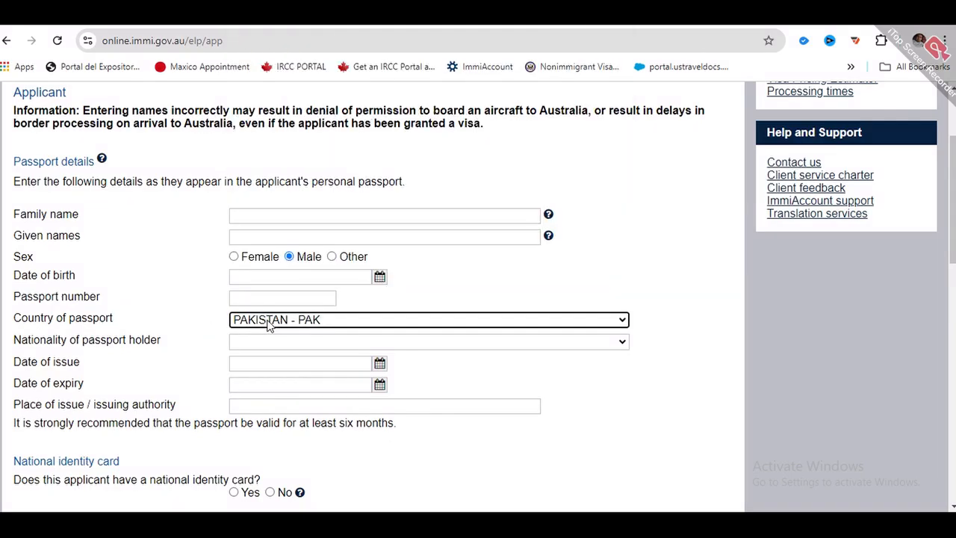
click(305, 345)
key(p)
key(Return)
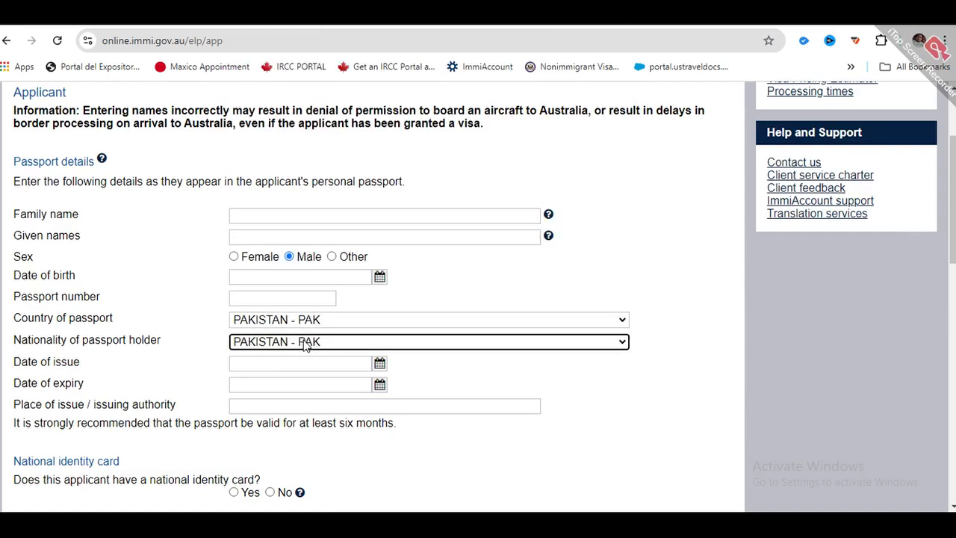
scroll(289, 356, down, 1)
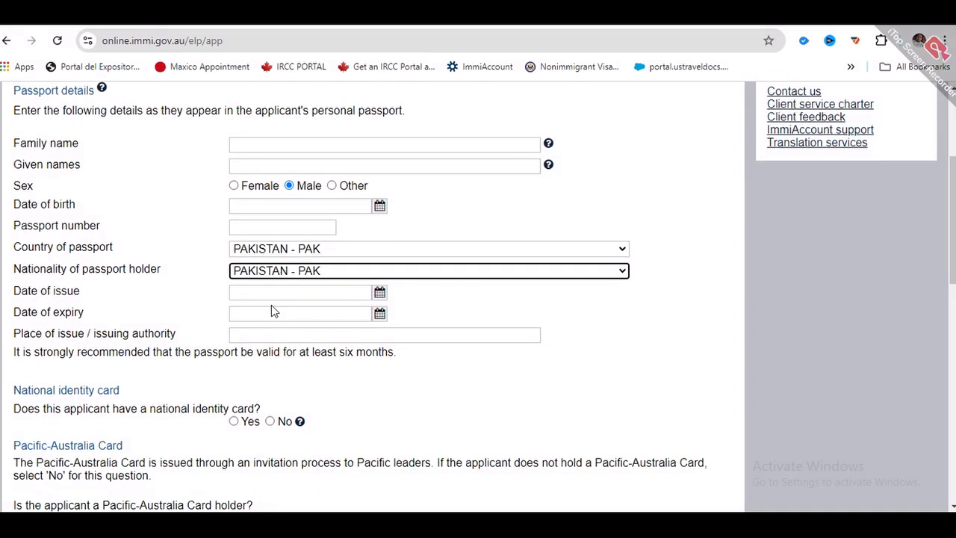
click(229, 292)
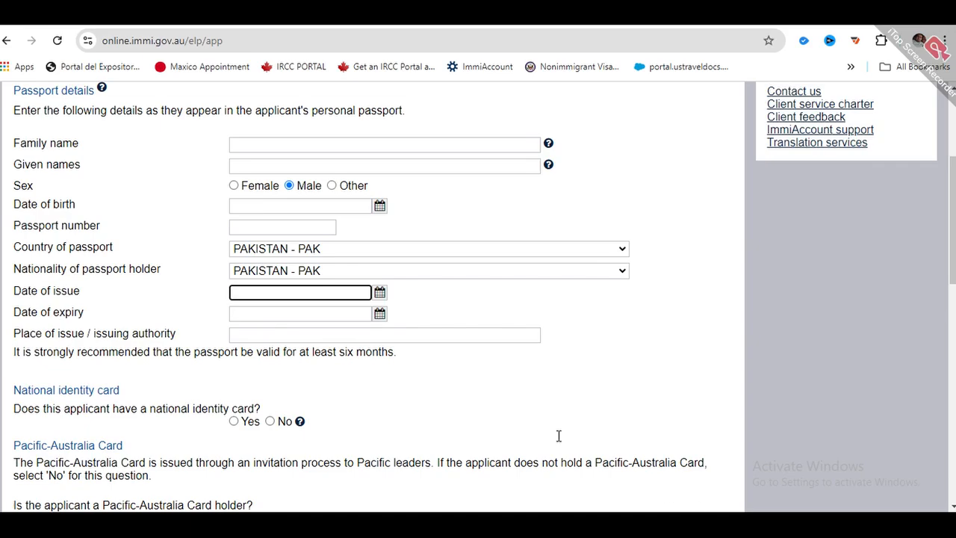
- Complete passport issue details, ID card, place of birth GUJRAT, PUNJAB, PAKISTAN, status Married, and citizenship answers
click(443, 332)
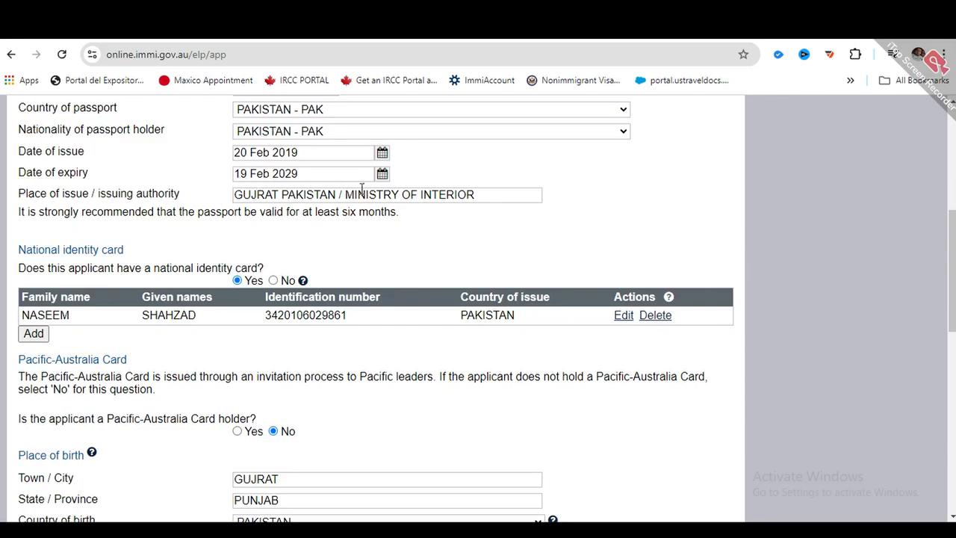
scroll(319, 227, down, 1)
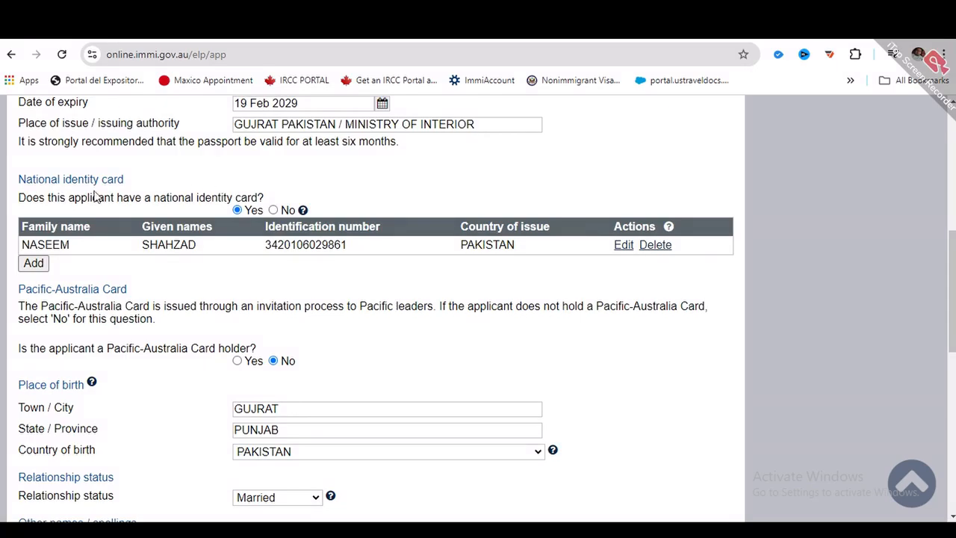
scroll(244, 211, down, 2)
scroll(219, 178, up, 1)
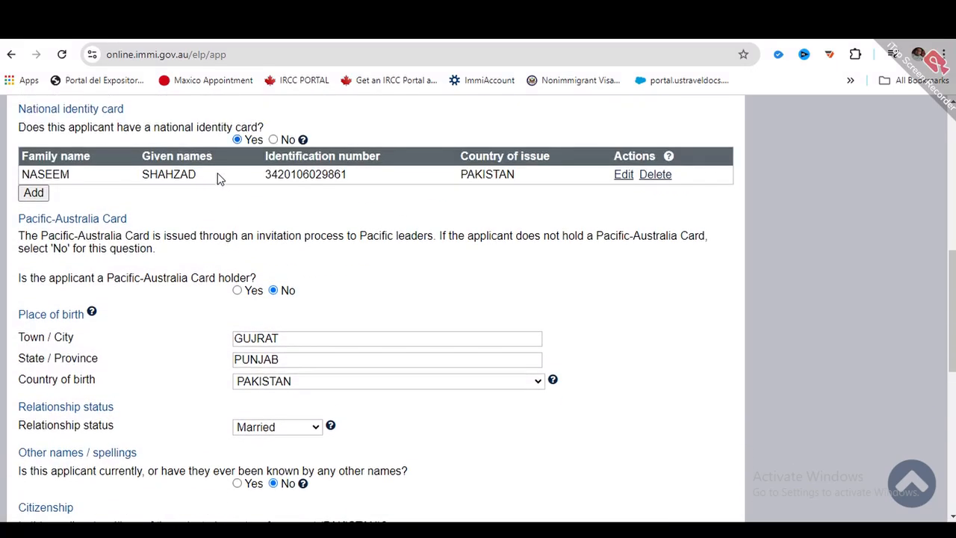
scroll(254, 183, down, 1)
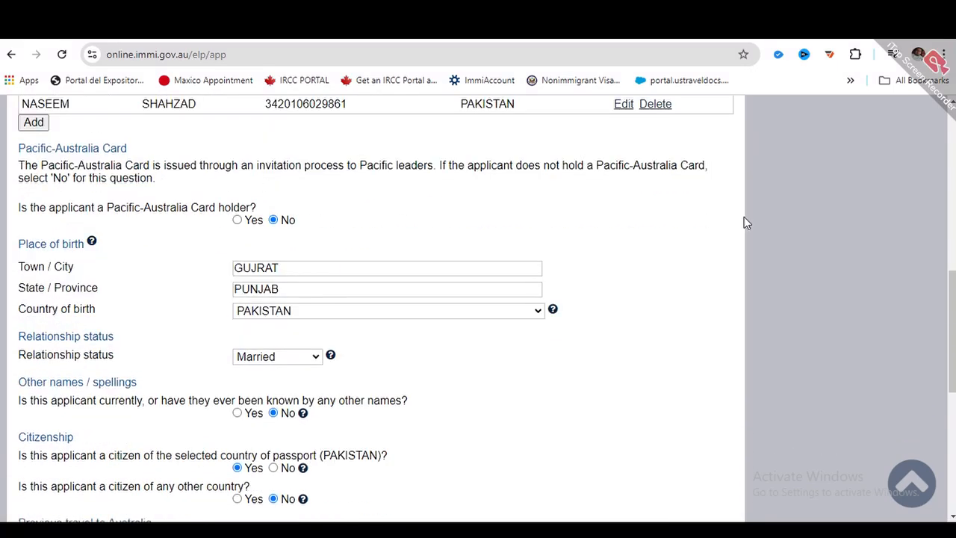
scroll(271, 171, down, 1)
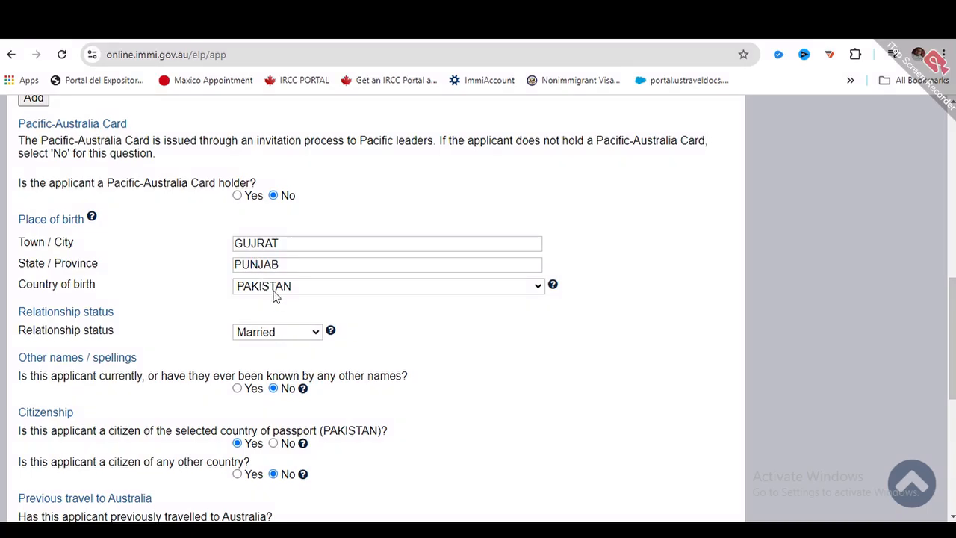
scroll(239, 292, down, 1)
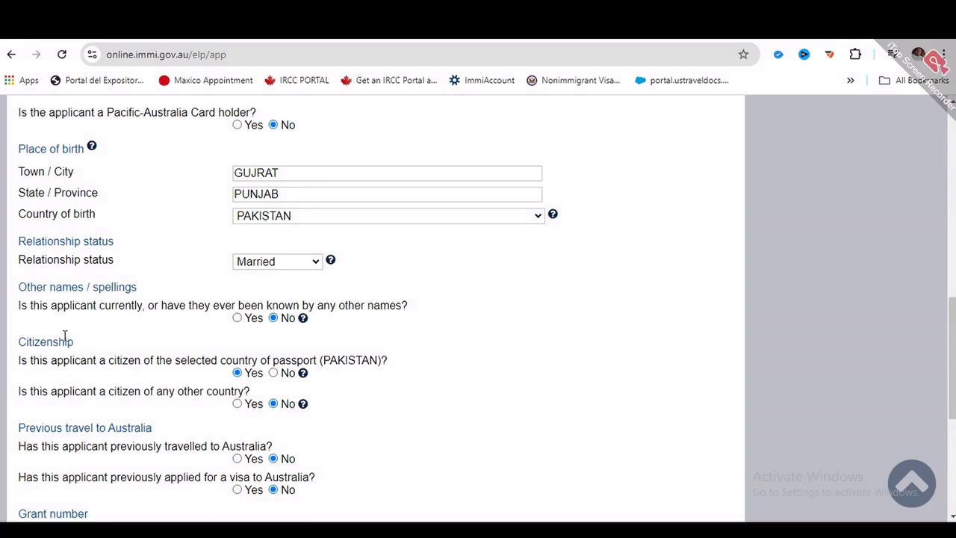
- Answer No to previous travel, visa grant number, other documents and health examination, then go to page 4
scroll(65, 335, down, 1)
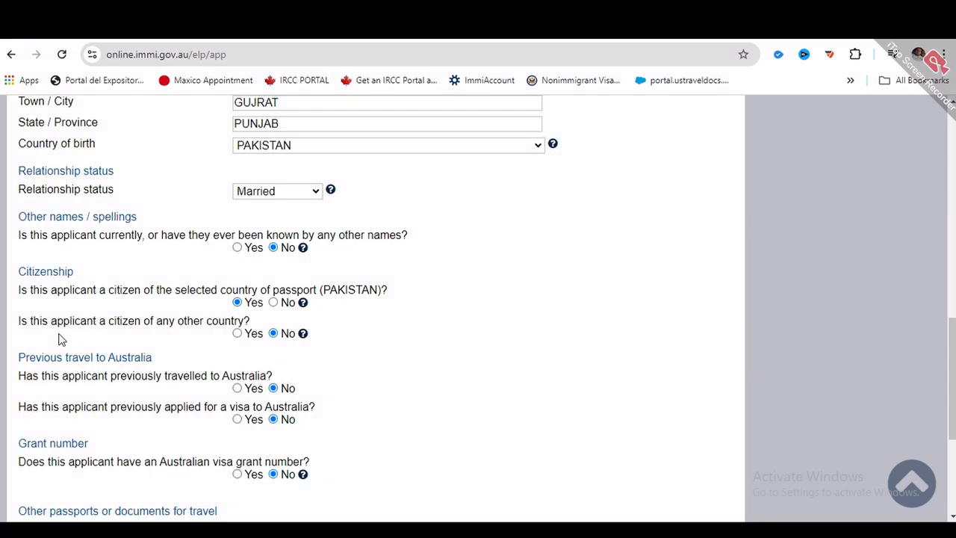
drag(15, 361, 169, 360)
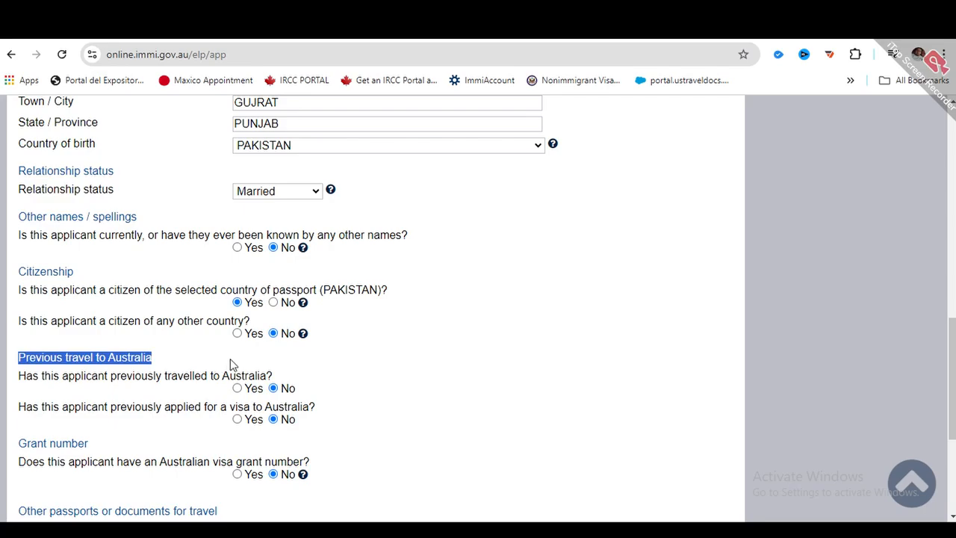
scroll(234, 359, down, 1)
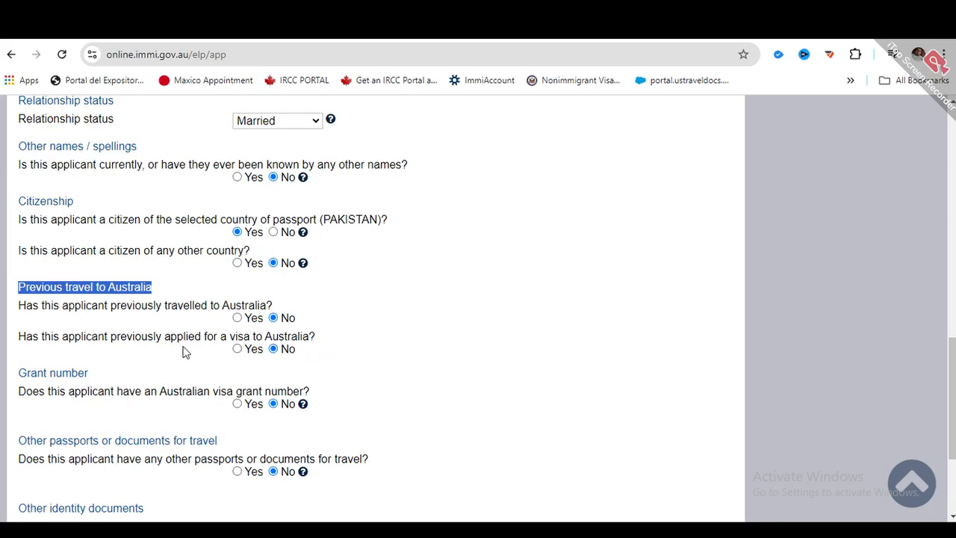
scroll(235, 353, down, 3)
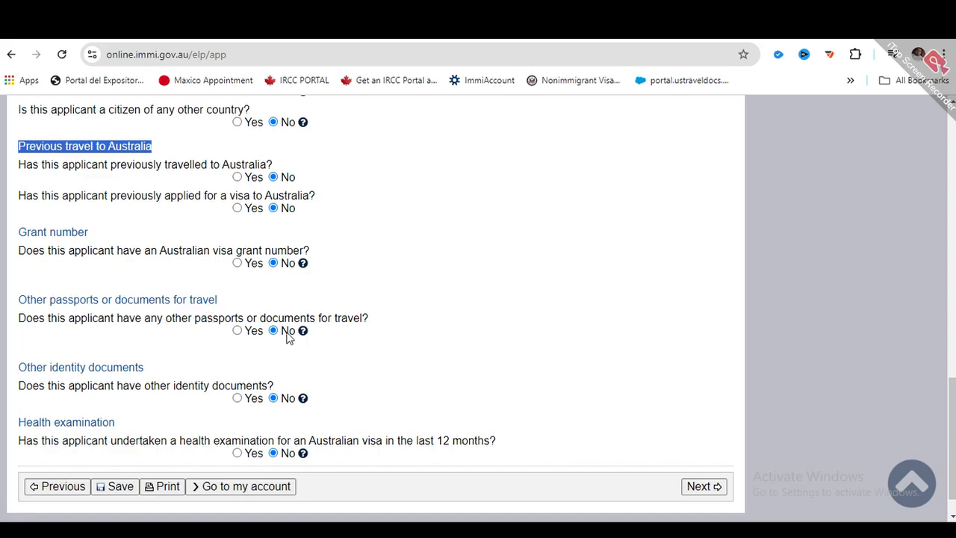
scroll(89, 382, down, 1)
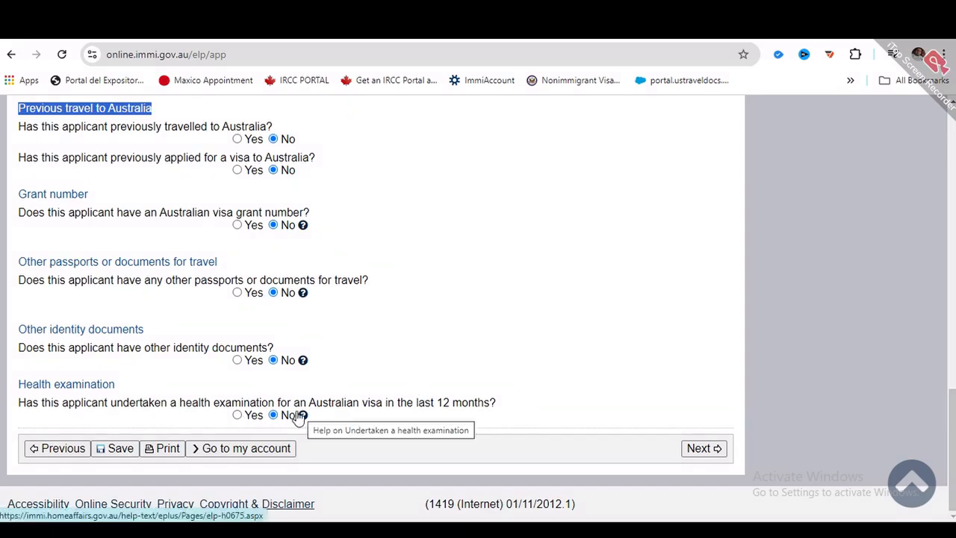
click(703, 449)
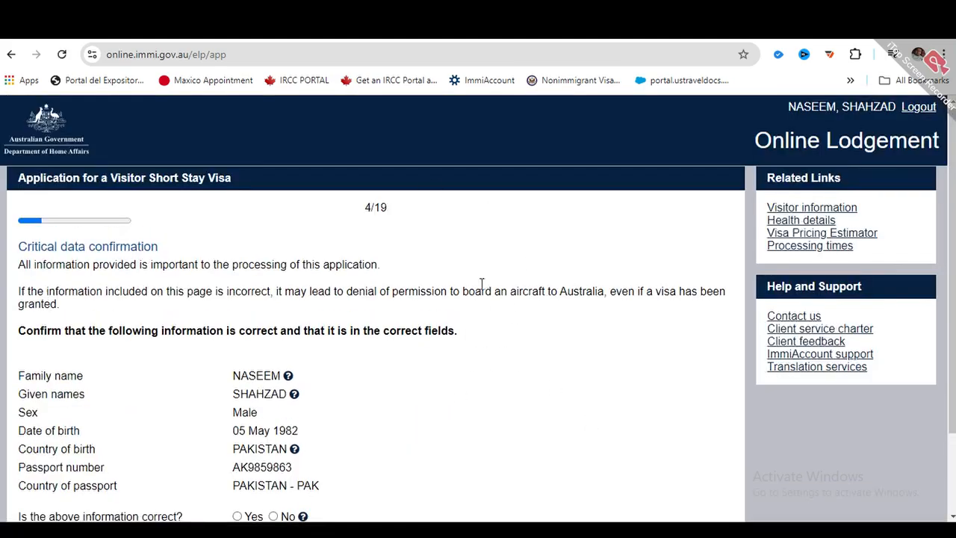
- Confirm Yes that the critical data is correct and continue to Travelling companions
scroll(424, 290, down, 1)
scroll(423, 290, up, 1)
scroll(423, 290, down, 1)
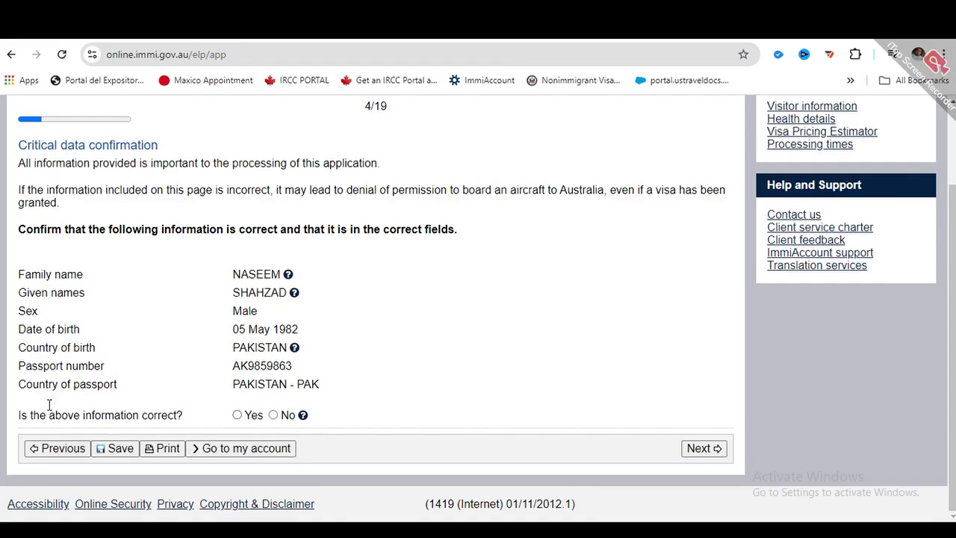
drag(53, 410, 176, 413)
click(231, 411)
click(237, 415)
click(703, 449)
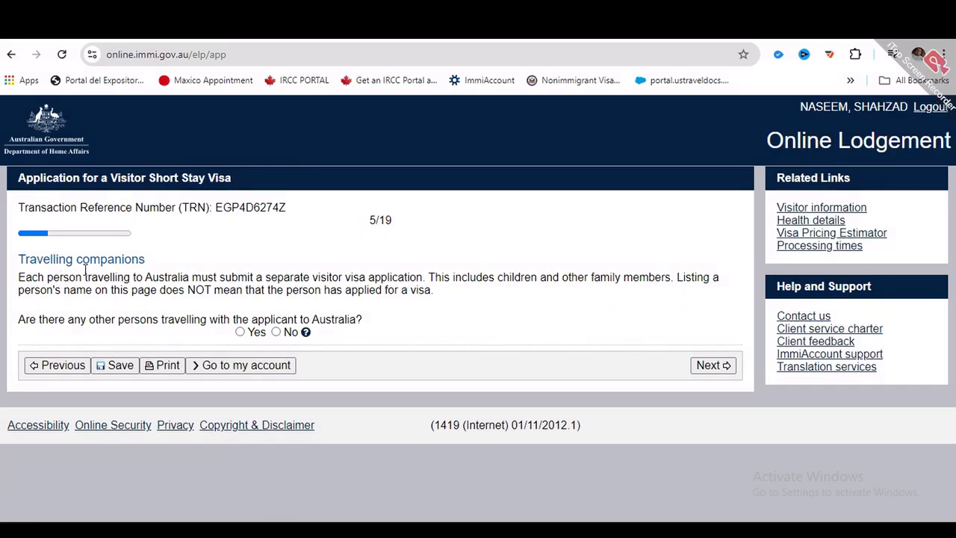
- Review the Travelling companions notes and answer No to other persons travelling with the applicant
drag(66, 259, 160, 261)
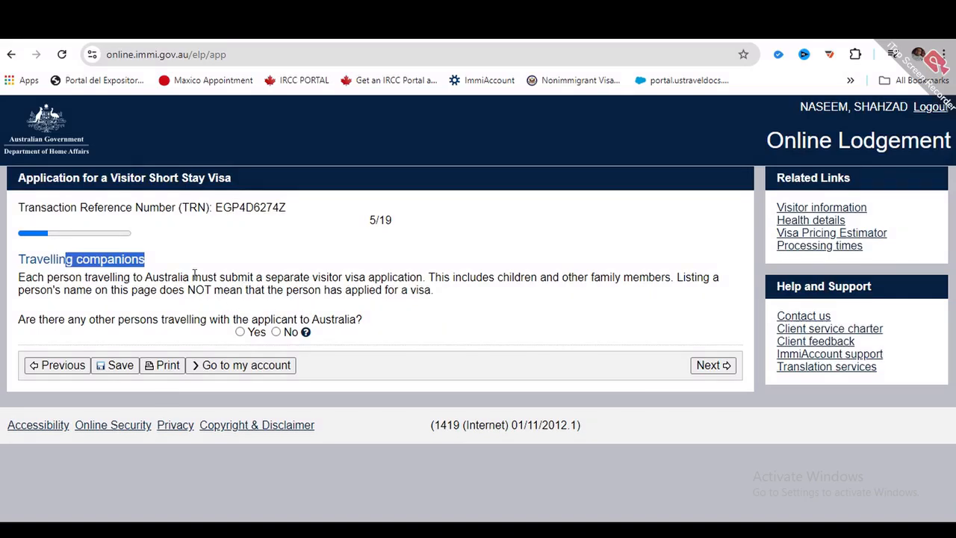
drag(221, 277, 517, 274)
drag(532, 275, 671, 276)
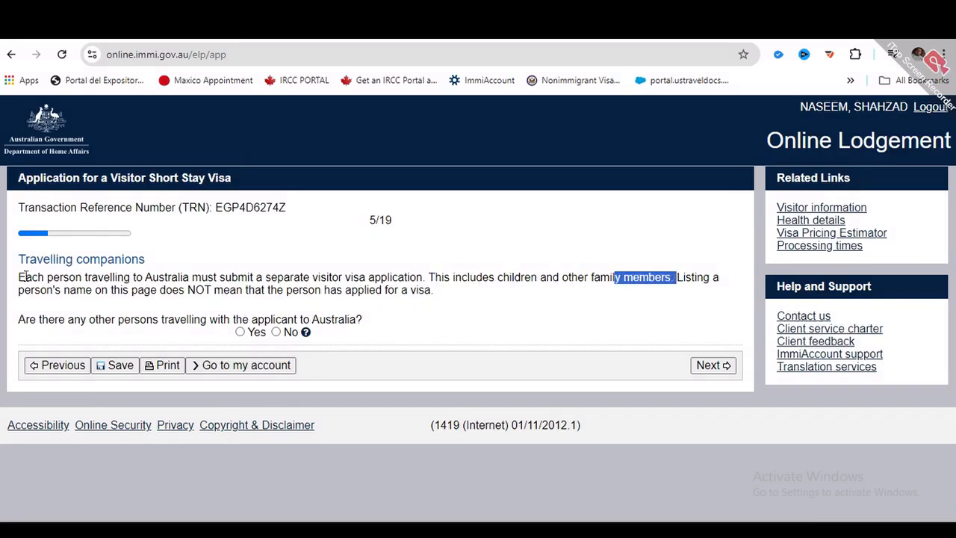
drag(53, 290, 137, 291)
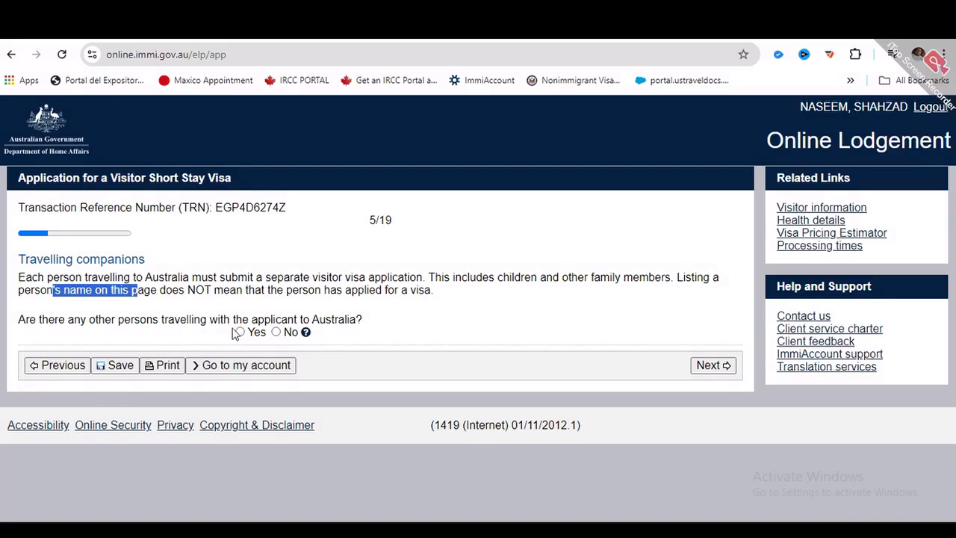
click(277, 332)
- Continue to Contact details and set usual country of residence to PAKISTAN
click(725, 368)
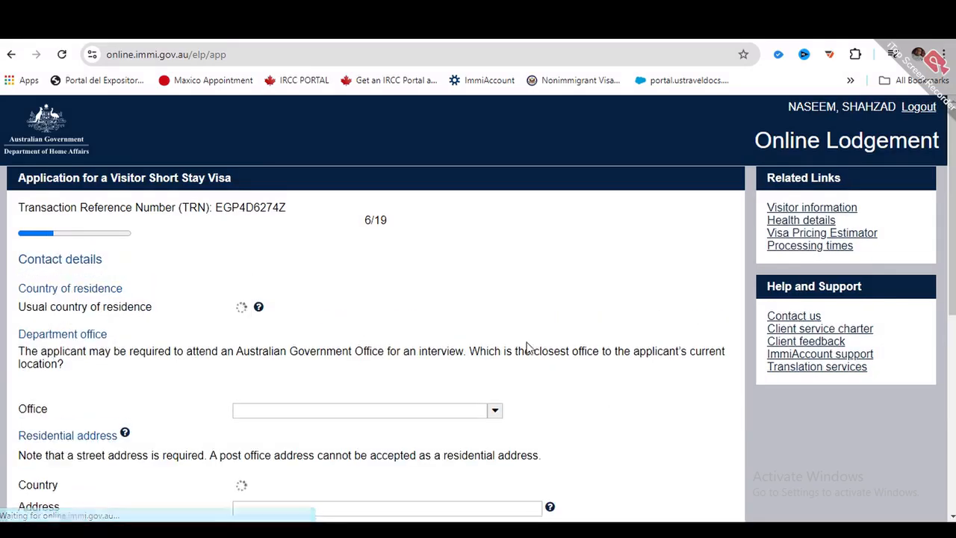
scroll(266, 287, down, 2)
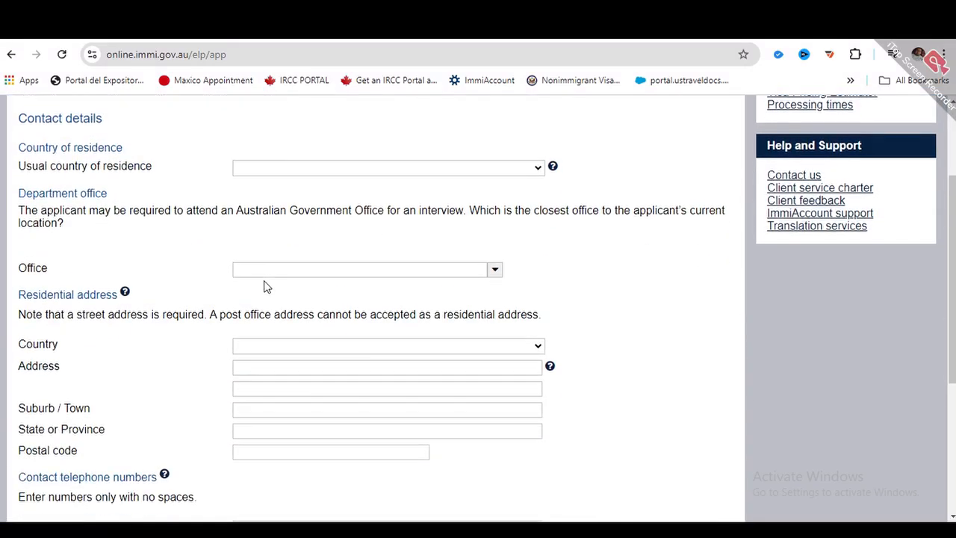
scroll(265, 285, up, 1)
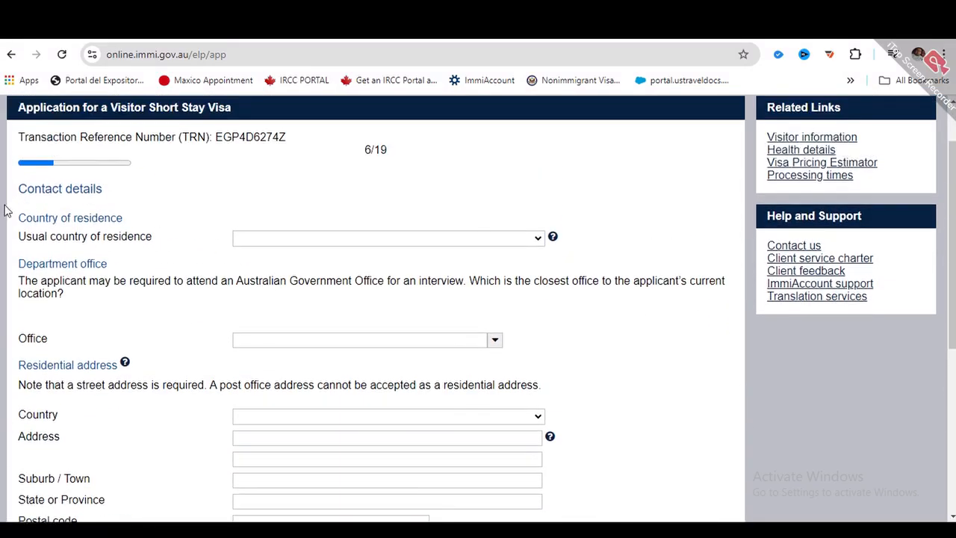
click(388, 242)
key(p)
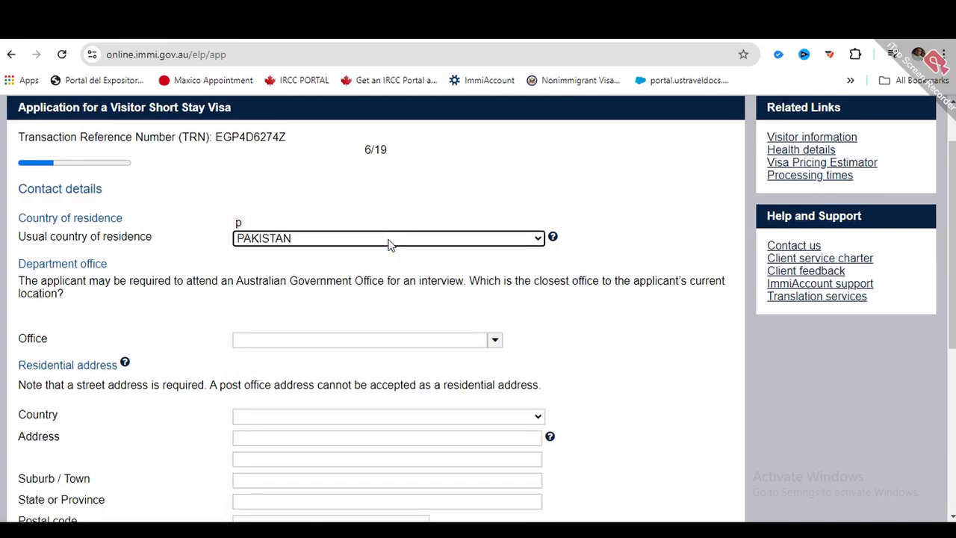
click(421, 210)
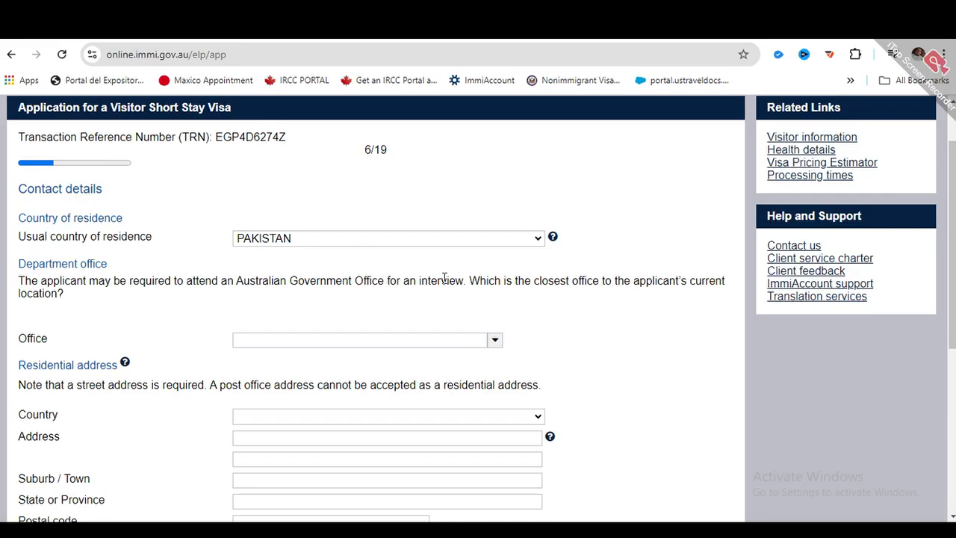
- Select Pakistan, Islamabad as the Department office
click(362, 339)
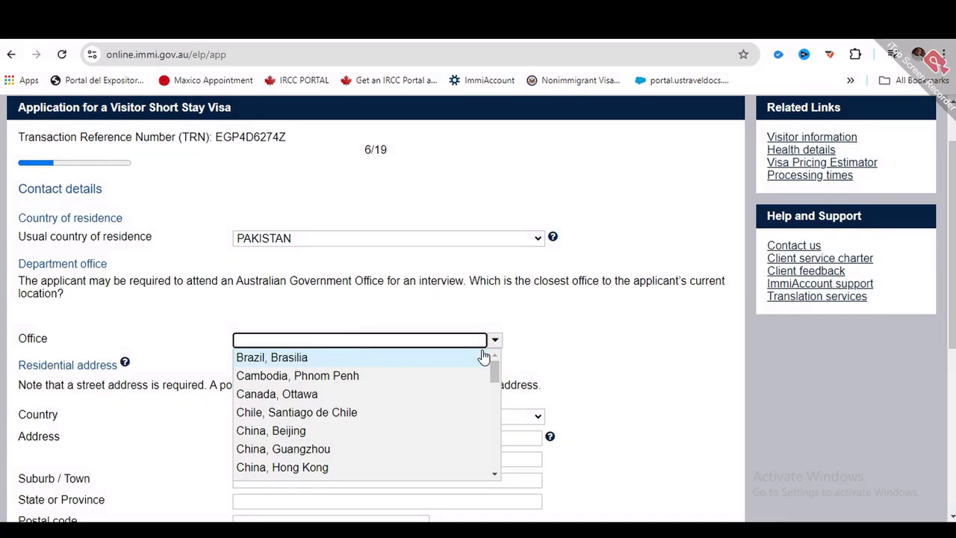
text(i)
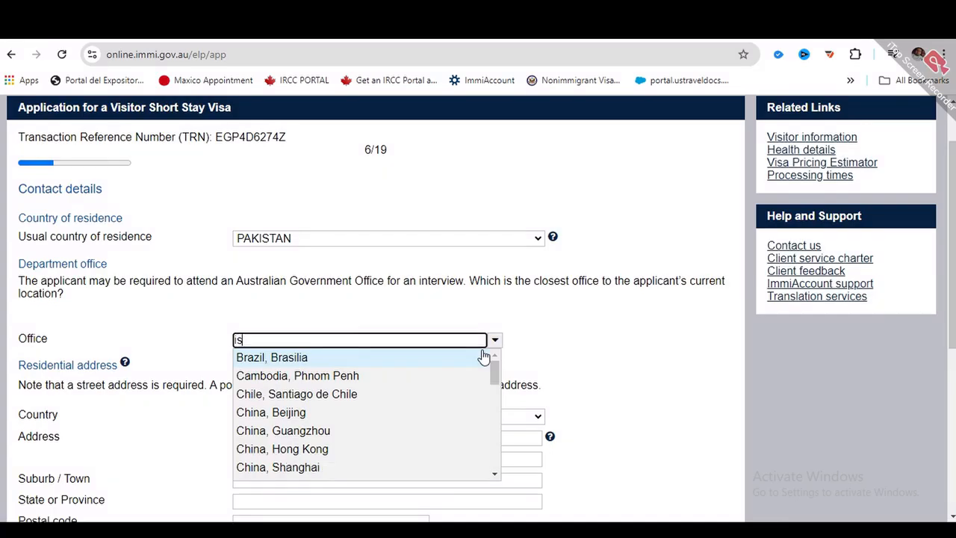
text(s)
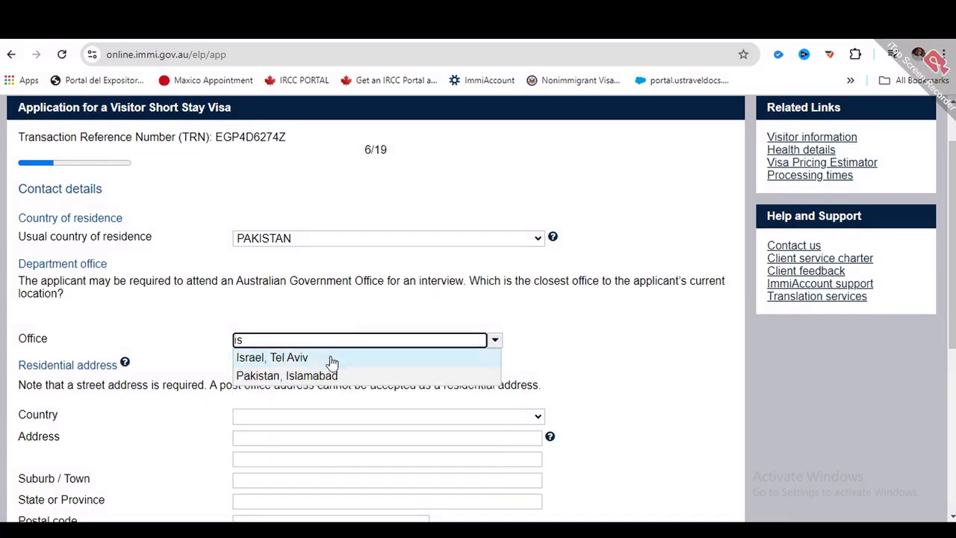
click(307, 377)
click(591, 336)
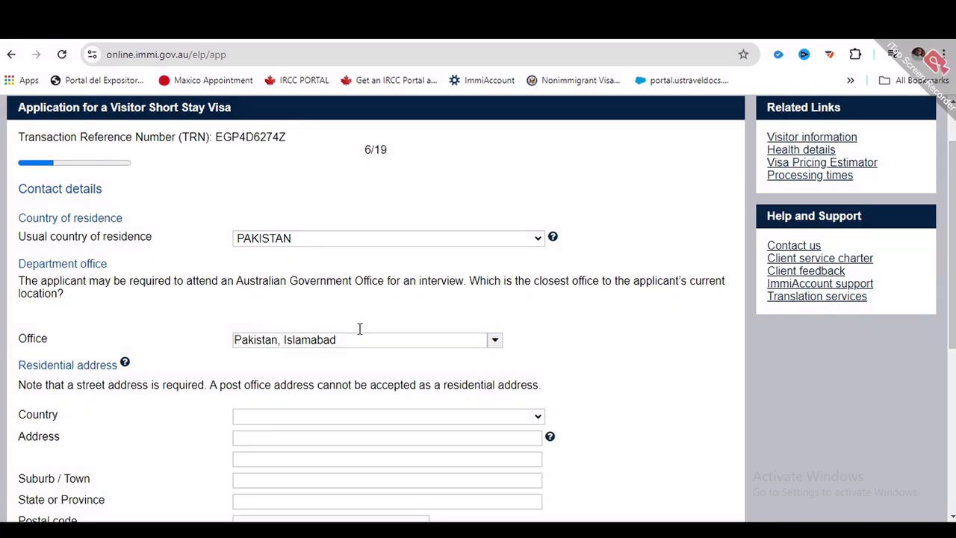
scroll(258, 353, down, 2)
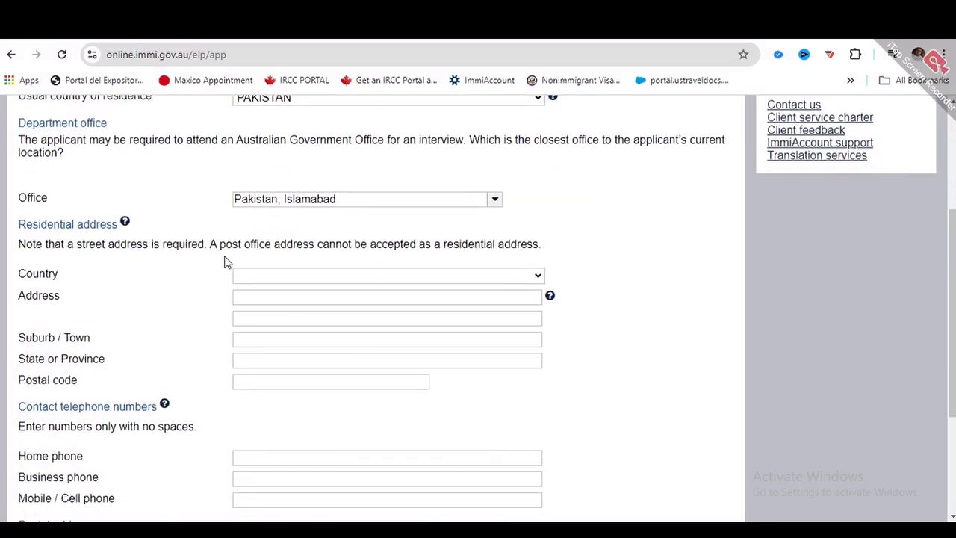
- Enter the residential address in PAKISTAN with province PUNJAB, both phone numbers, and postal address same (Yes)
click(267, 278)
click(266, 278)
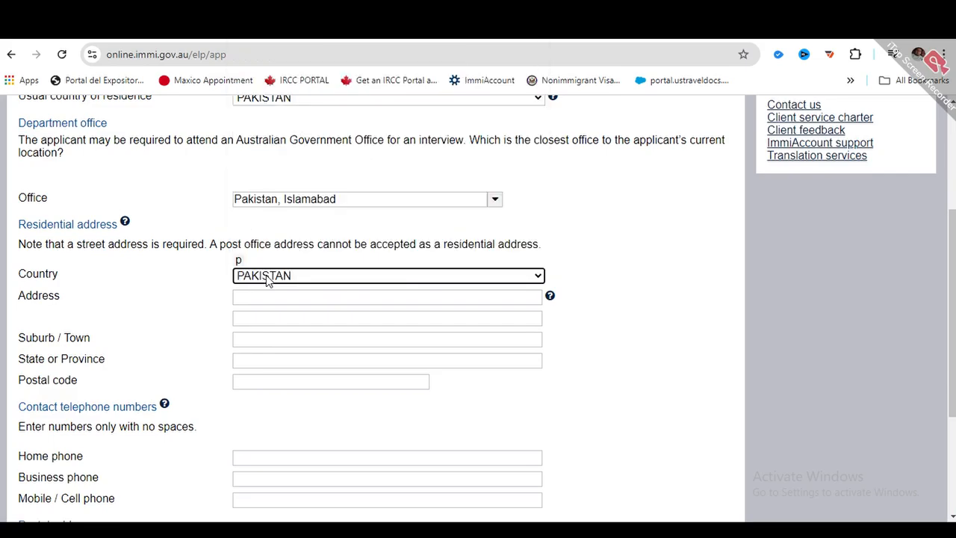
click(275, 297)
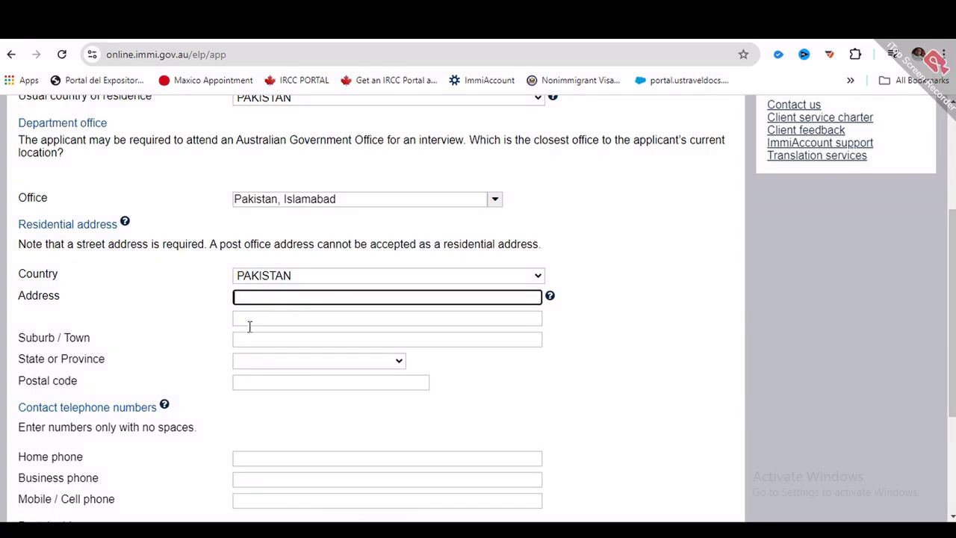
scroll(224, 359, down, 1)
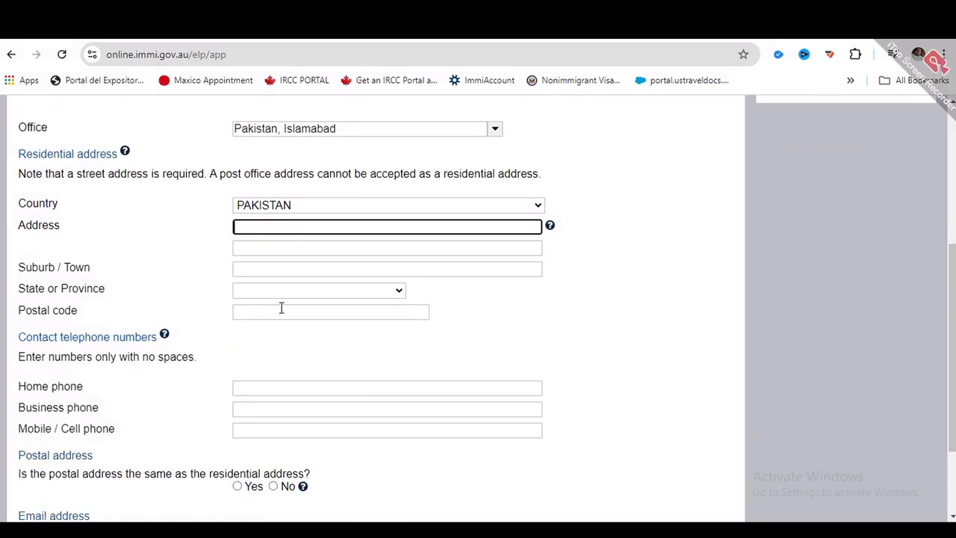
click(308, 290)
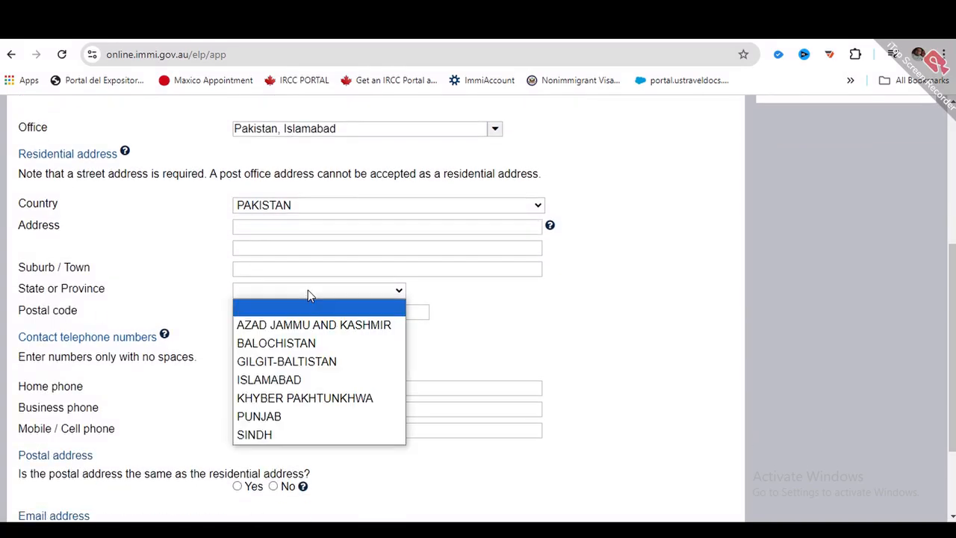
click(282, 416)
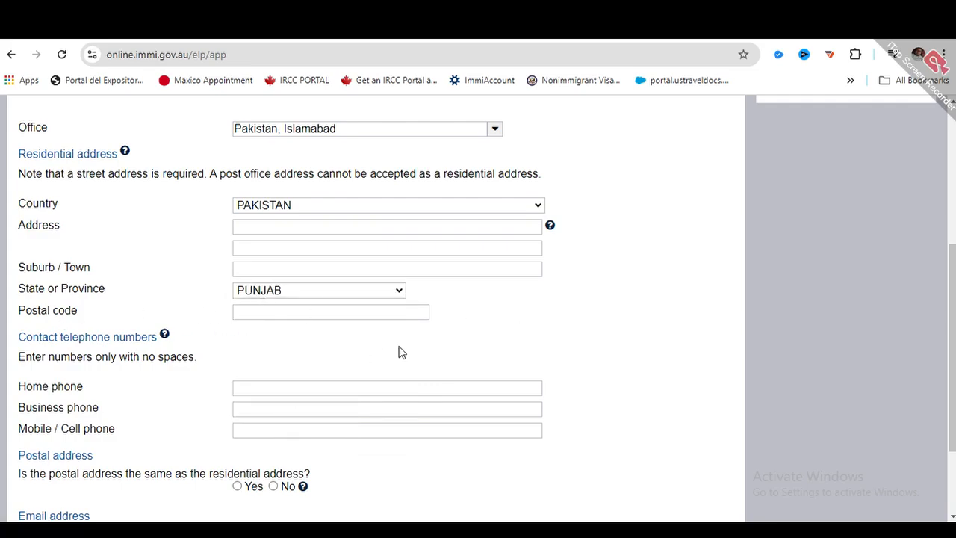
scroll(396, 352, down, 1)
scroll(699, 508, up, 2)
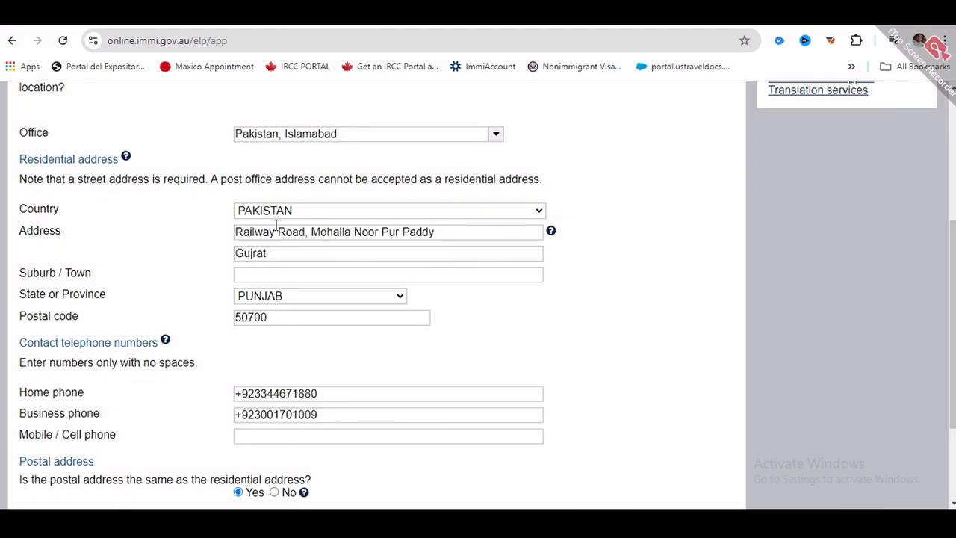
scroll(315, 226, down, 3)
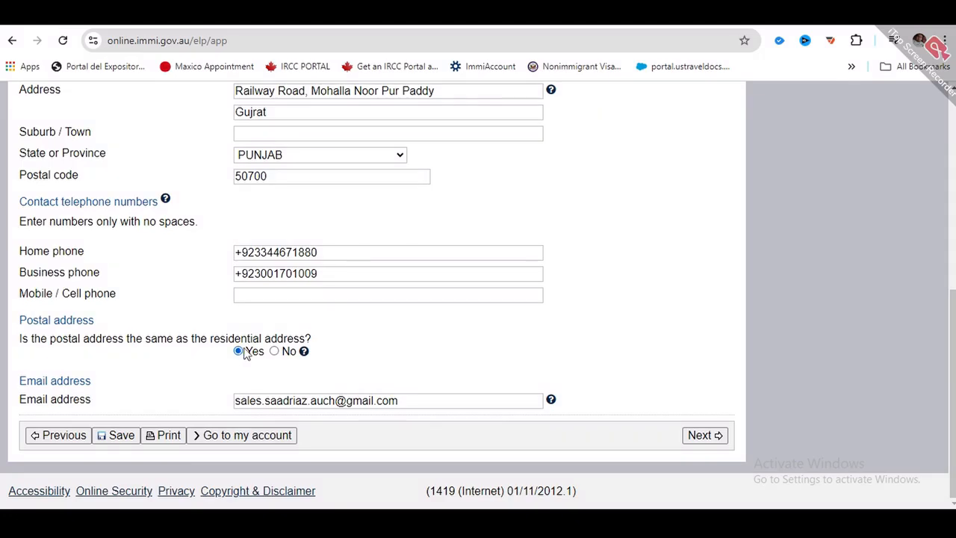
- Dismiss the incoming call popup, answer No to having an authorised recipient, and submit that page
click(704, 436)
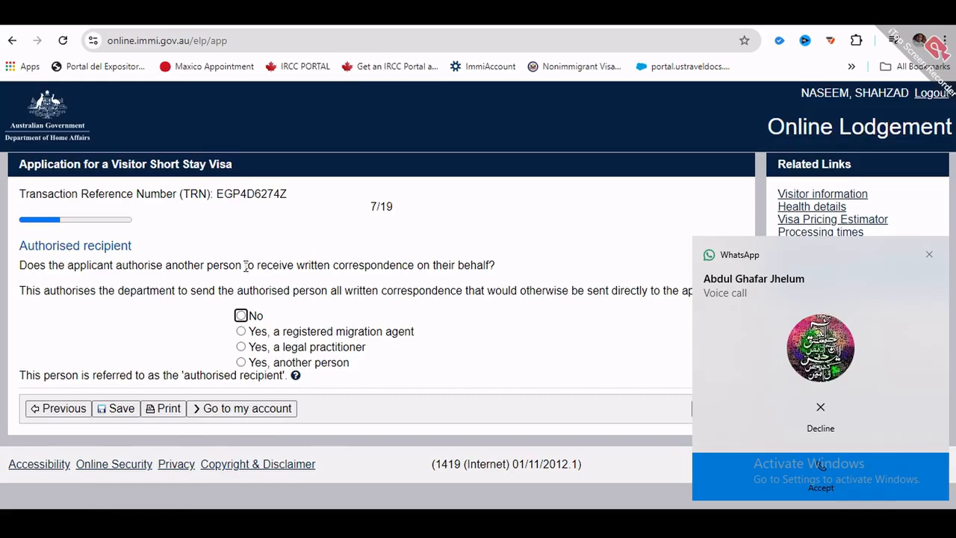
click(833, 416)
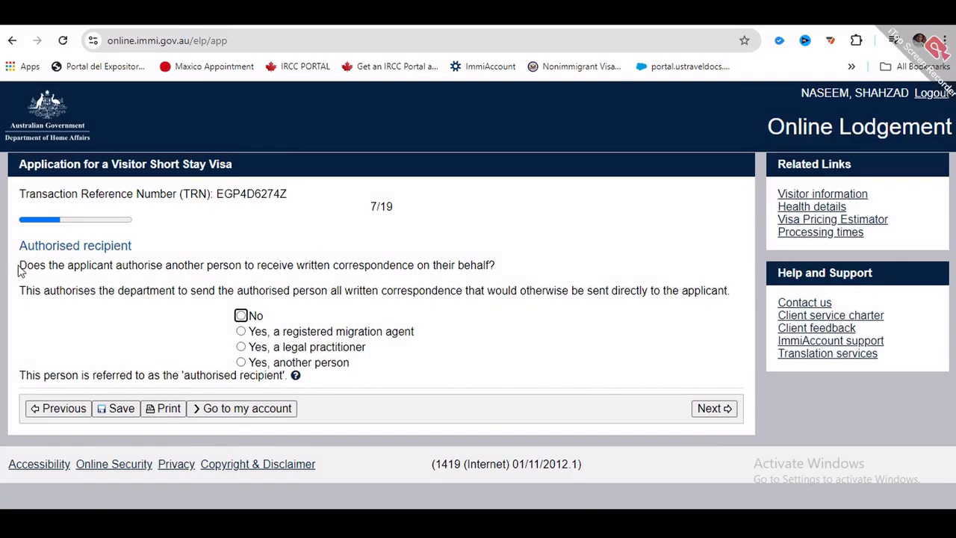
drag(19, 266, 501, 321)
click(514, 318)
click(241, 315)
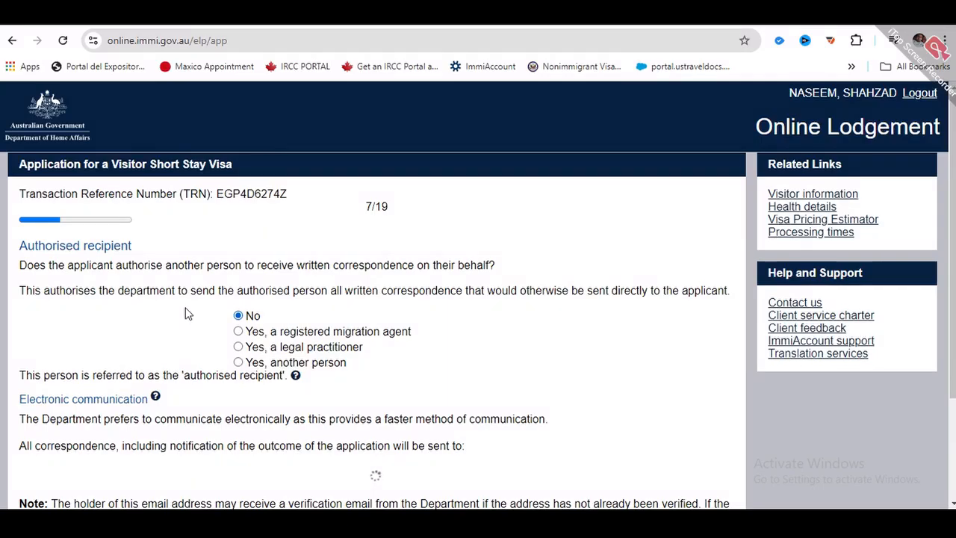
scroll(187, 314, down, 1)
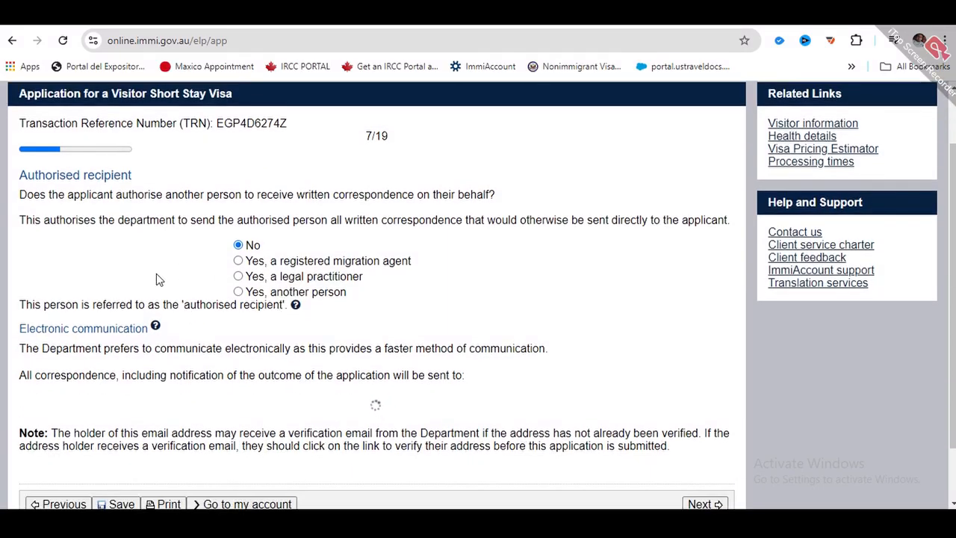
scroll(156, 275, down, 1)
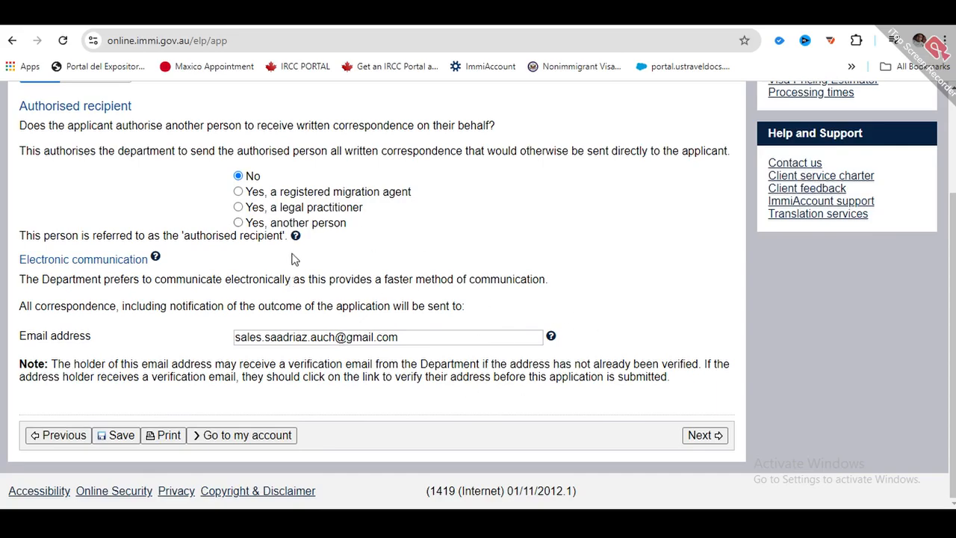
click(705, 435)
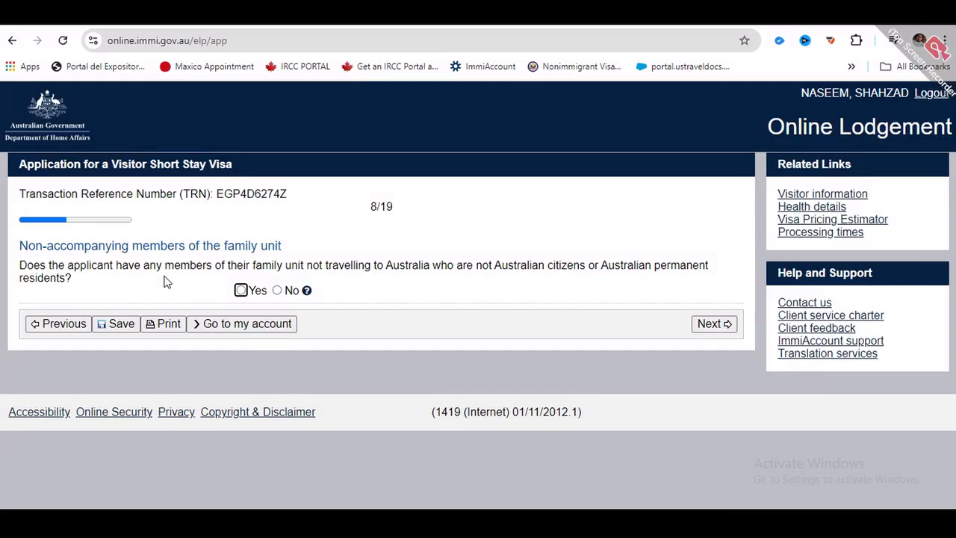
- Answer No to non-accompanying family members and advance to page 9, Entry to Australia
click(242, 291)
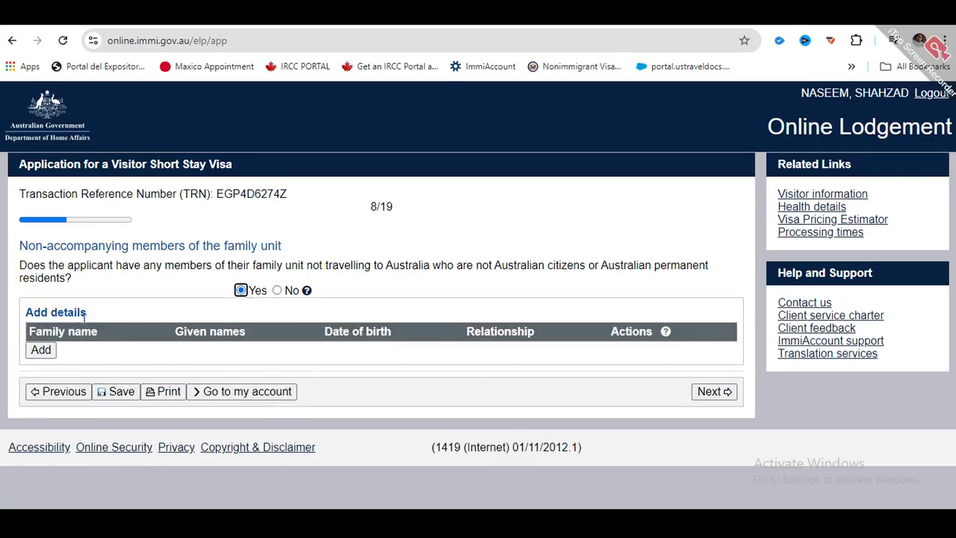
click(277, 291)
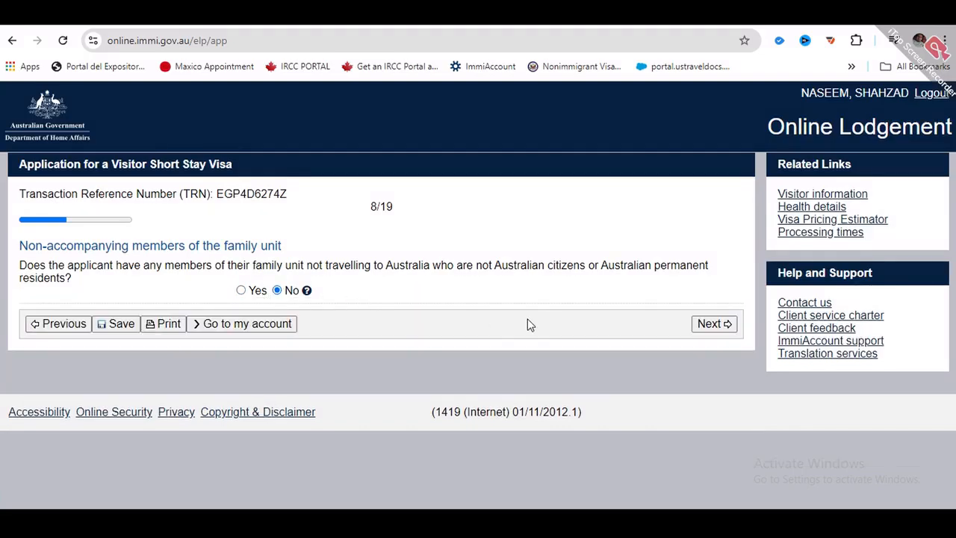
click(720, 325)
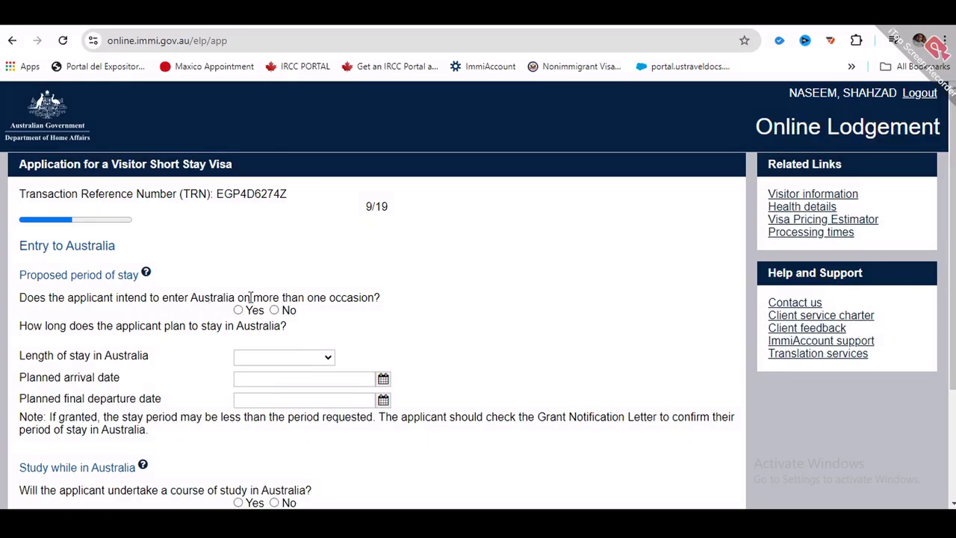
- Answer No to multiple entries and choose a stay of Up to 3 months
click(274, 310)
click(309, 358)
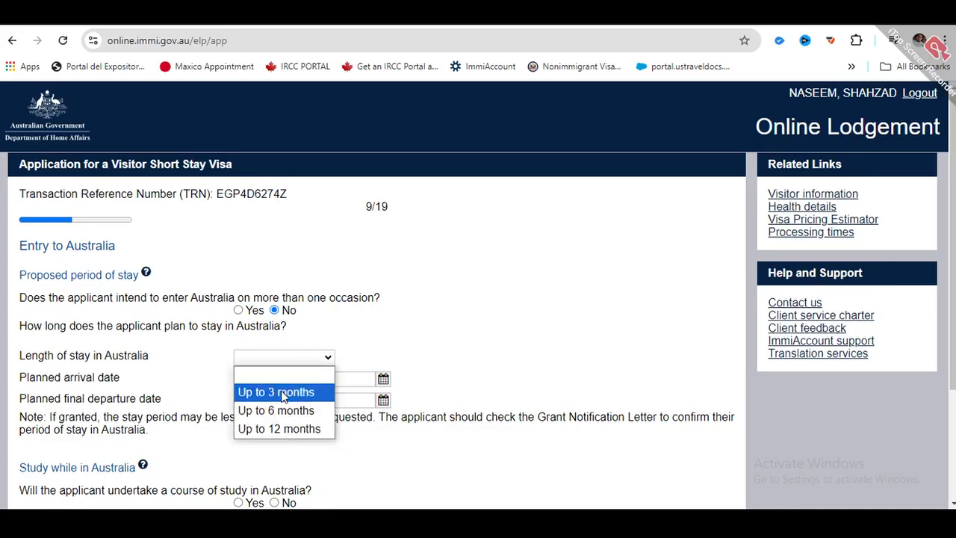
click(283, 393)
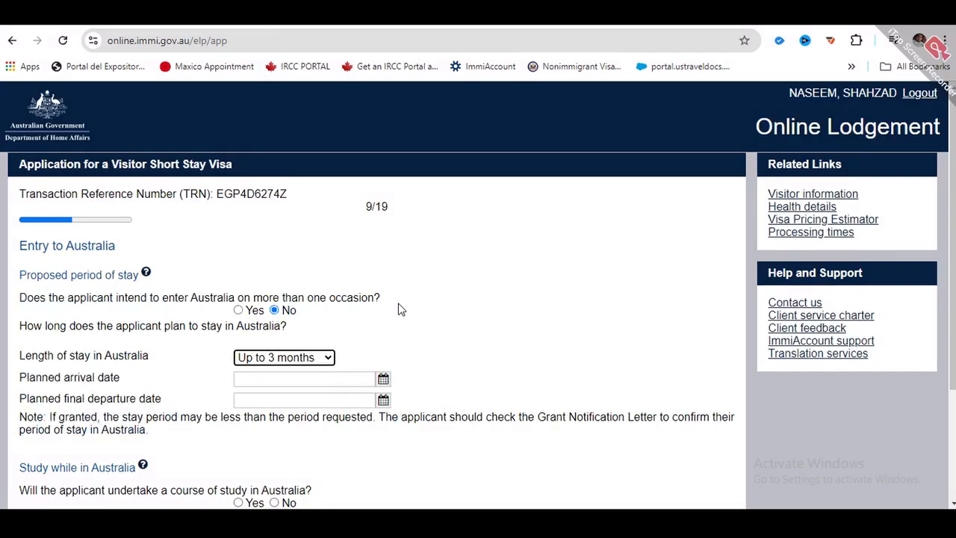
scroll(486, 317, down, 2)
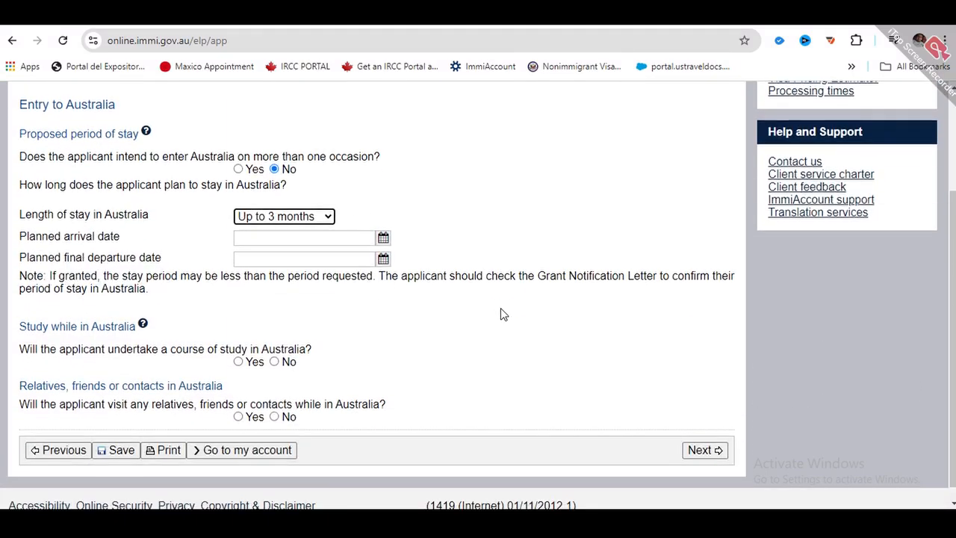
- Set planned arrival to 24 Dec 2024 and final departure to 02 Jan 2025
click(315, 236)
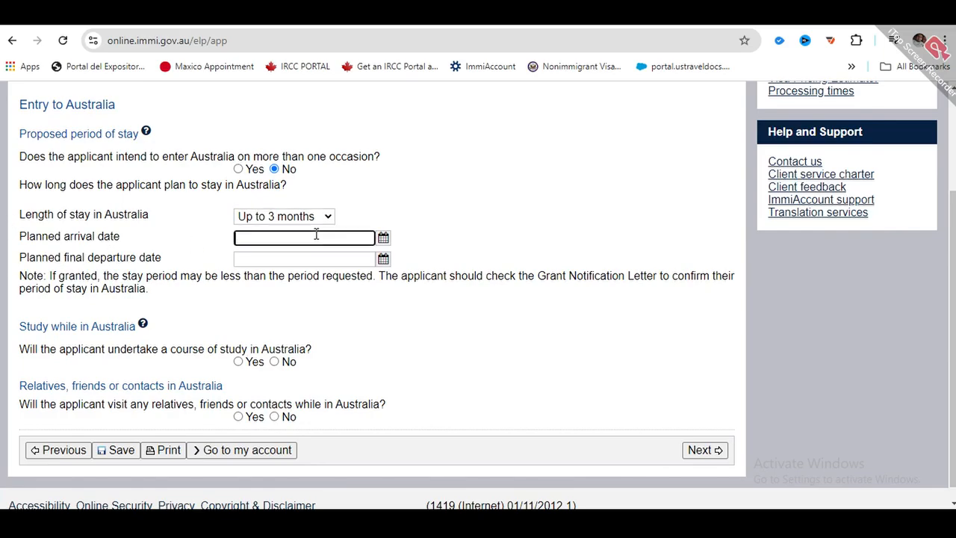
click(382, 238)
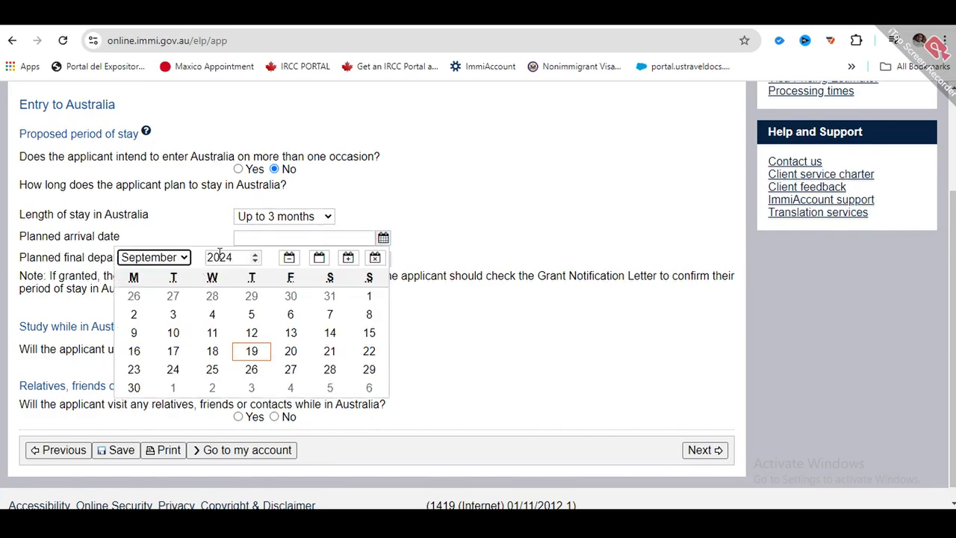
click(182, 257)
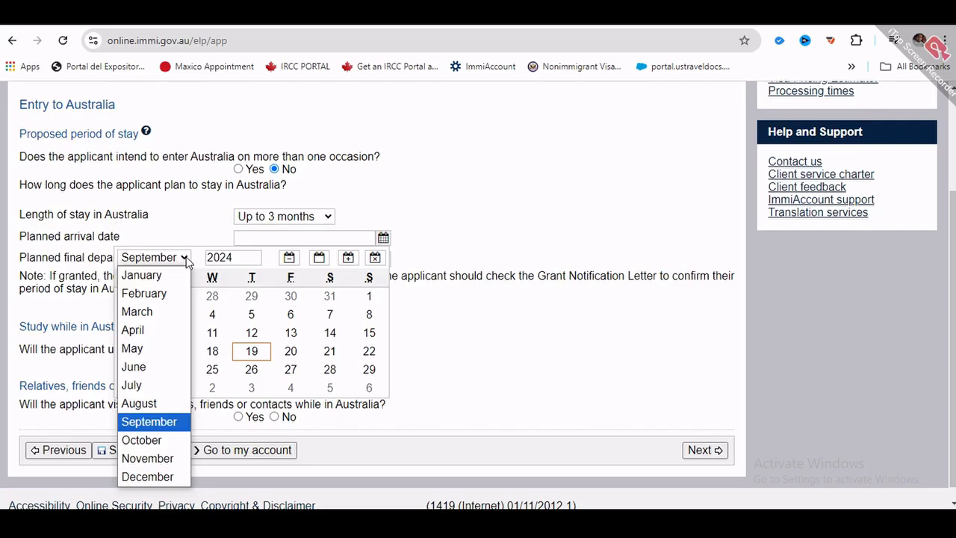
click(148, 475)
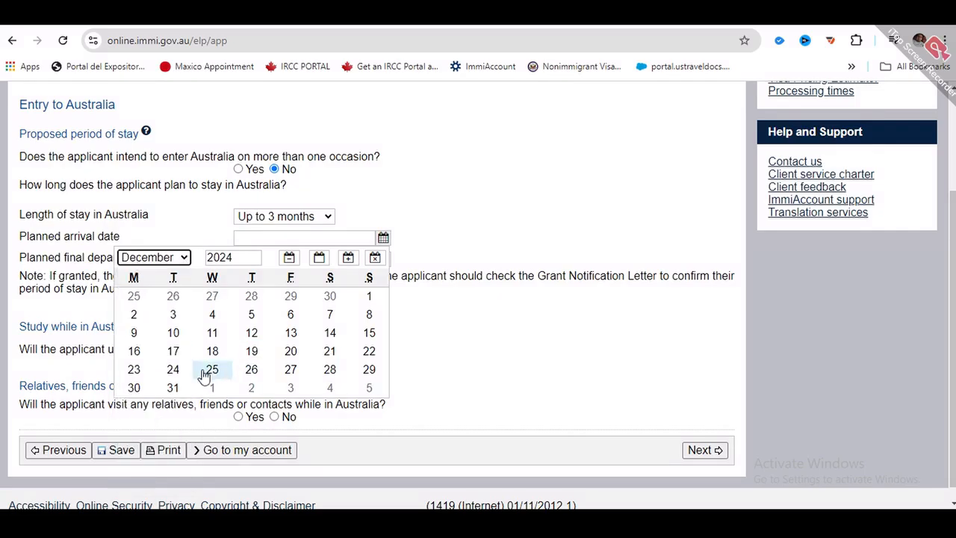
click(173, 370)
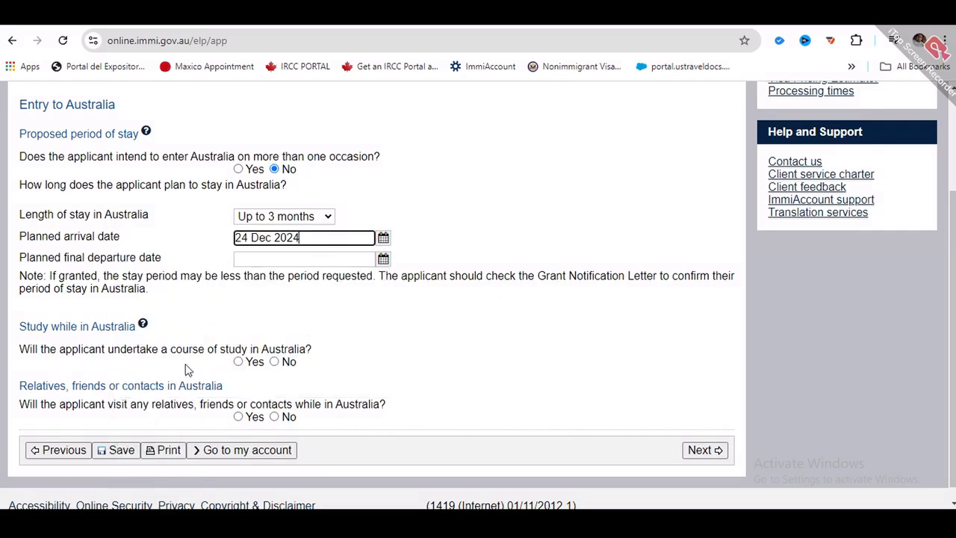
click(261, 258)
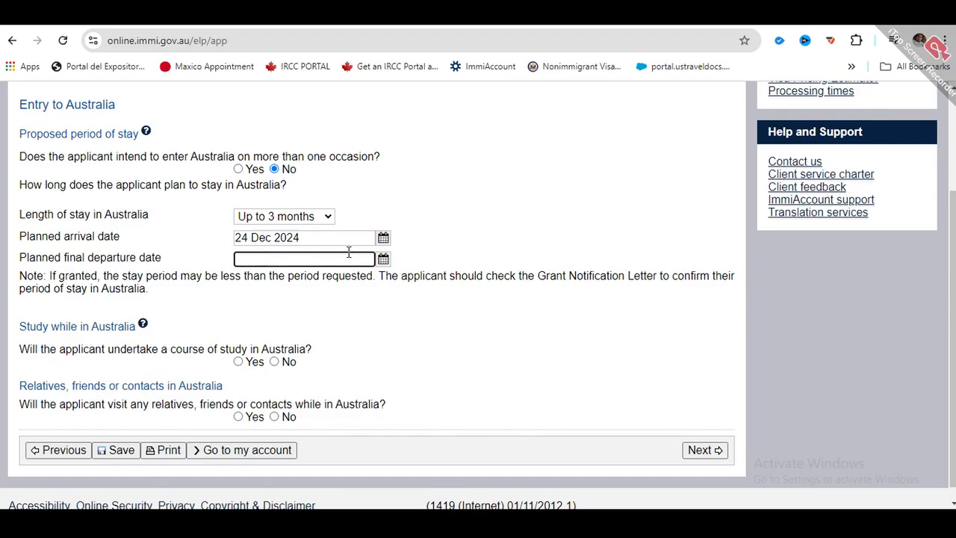
click(383, 259)
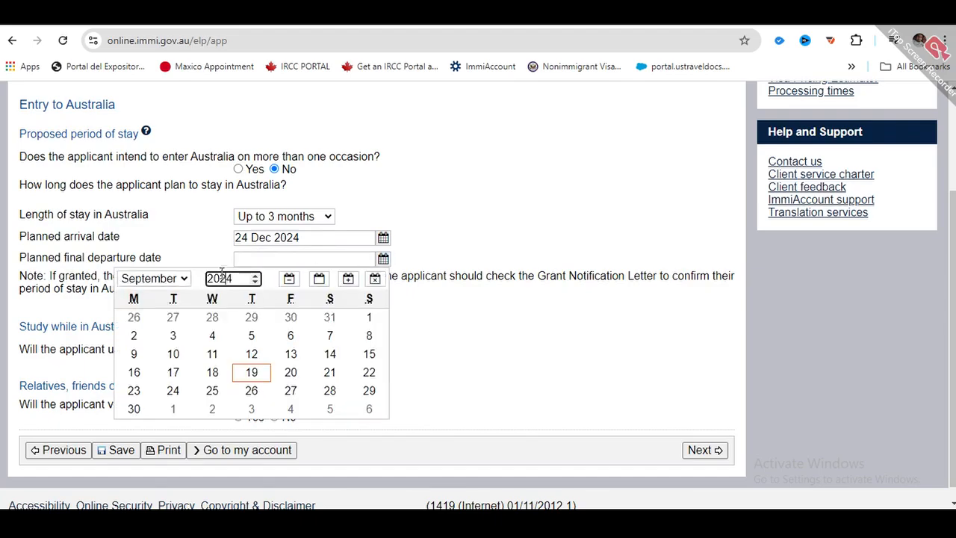
text(5)
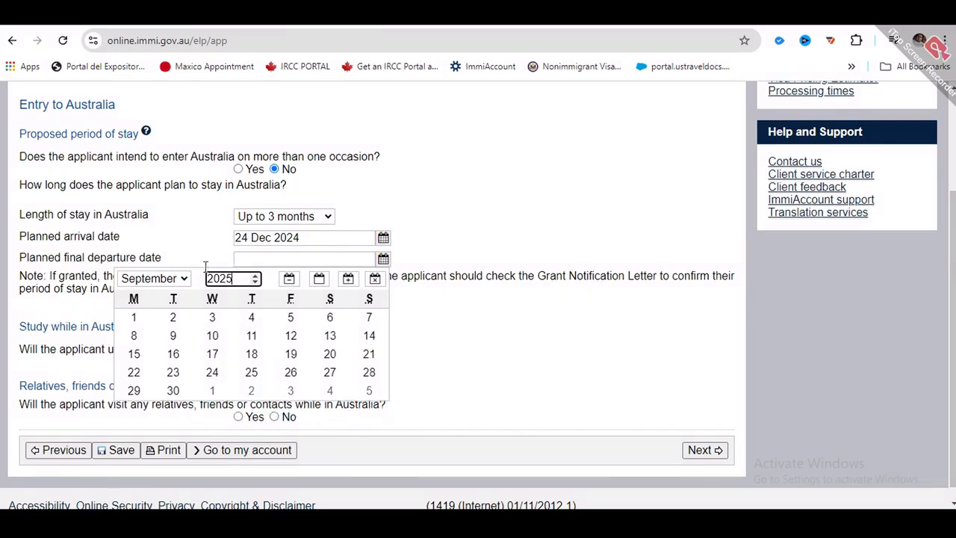
click(185, 280)
click(157, 301)
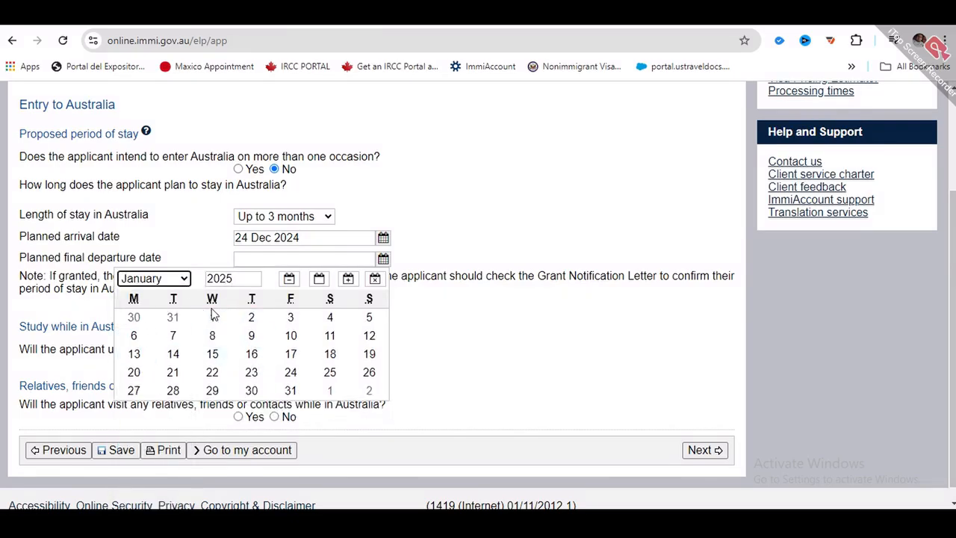
click(250, 320)
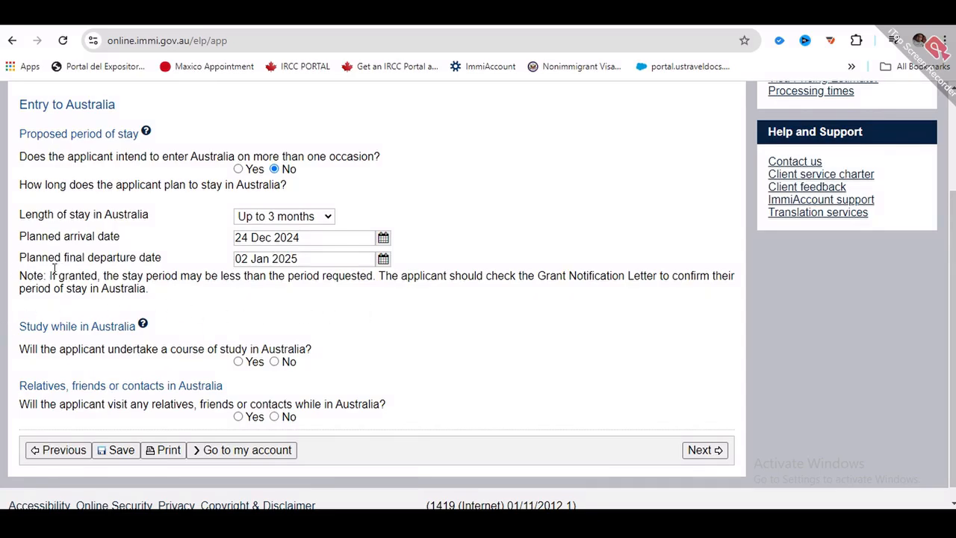
scroll(15, 327, down, 1)
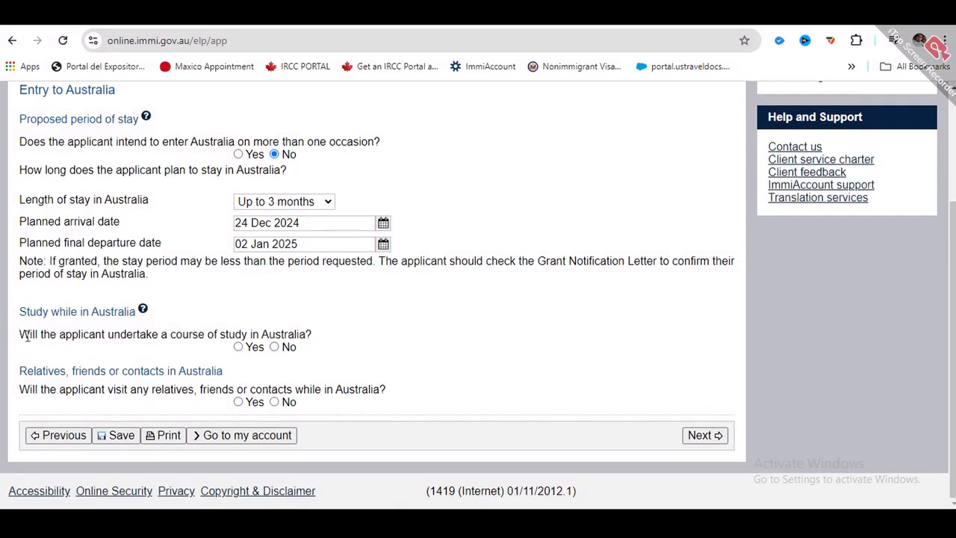
- Answer No to studying in Australia and to visiting relatives, then go to page 11
click(274, 347)
click(239, 402)
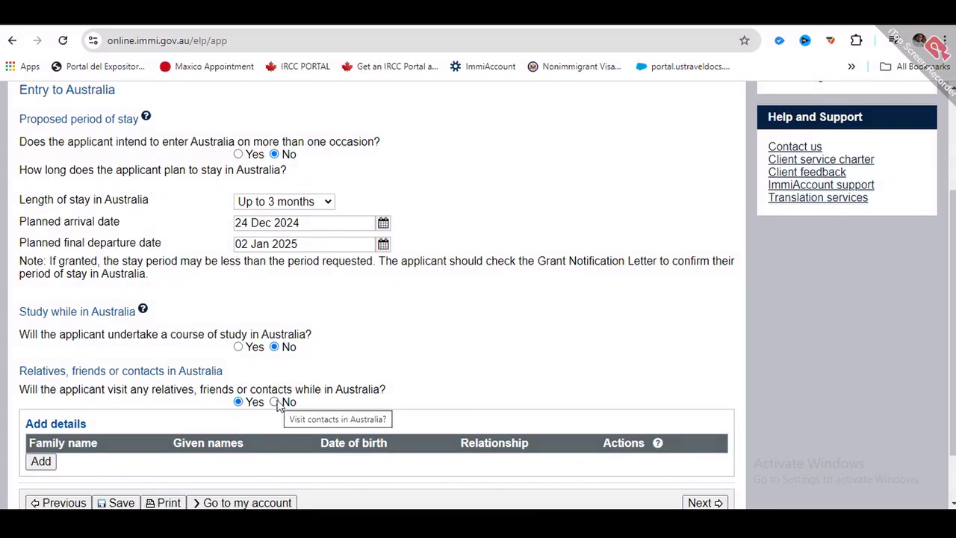
click(275, 402)
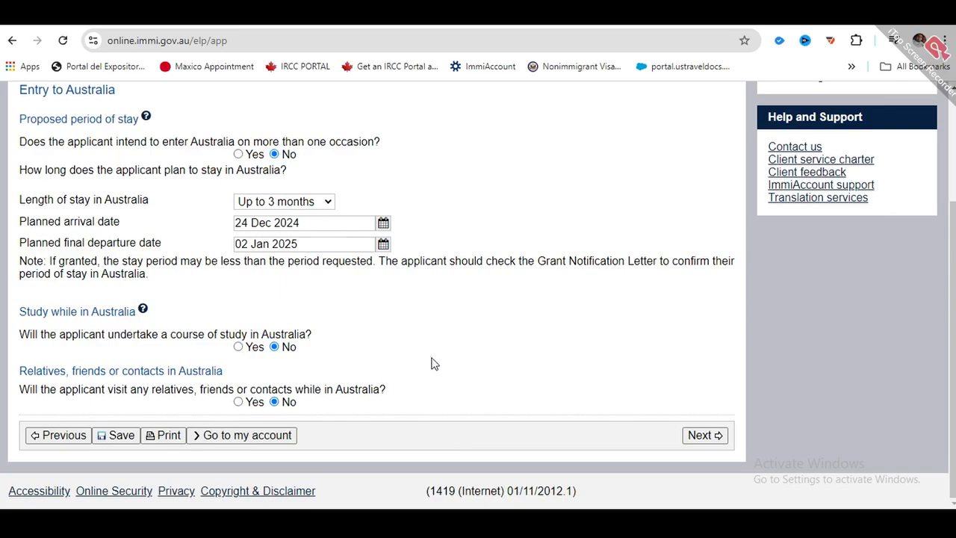
click(708, 435)
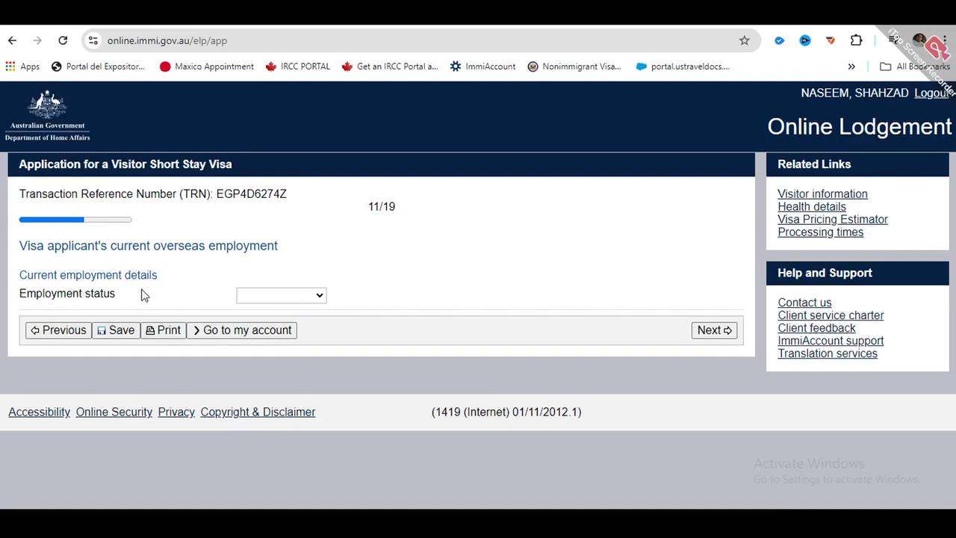
- Set the current employment status to Self employed
click(306, 298)
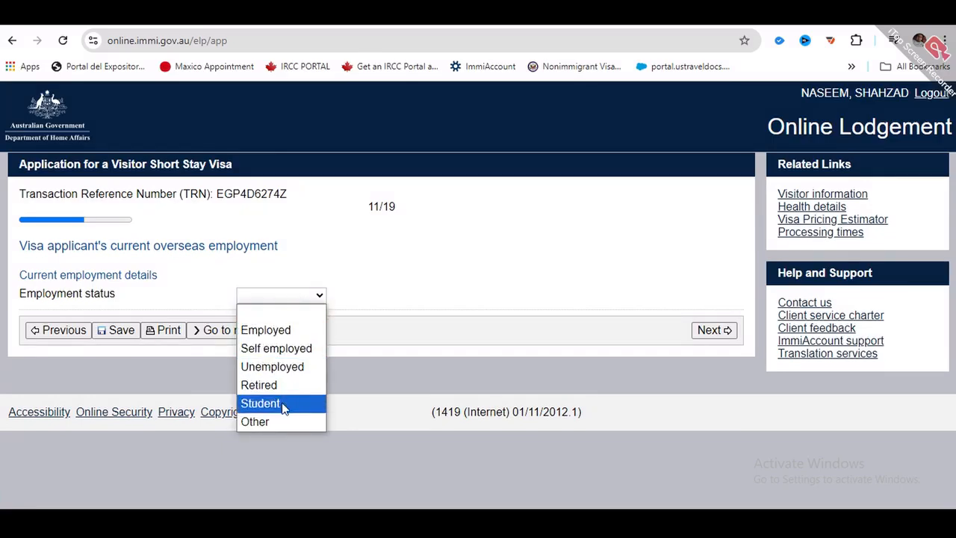
click(291, 351)
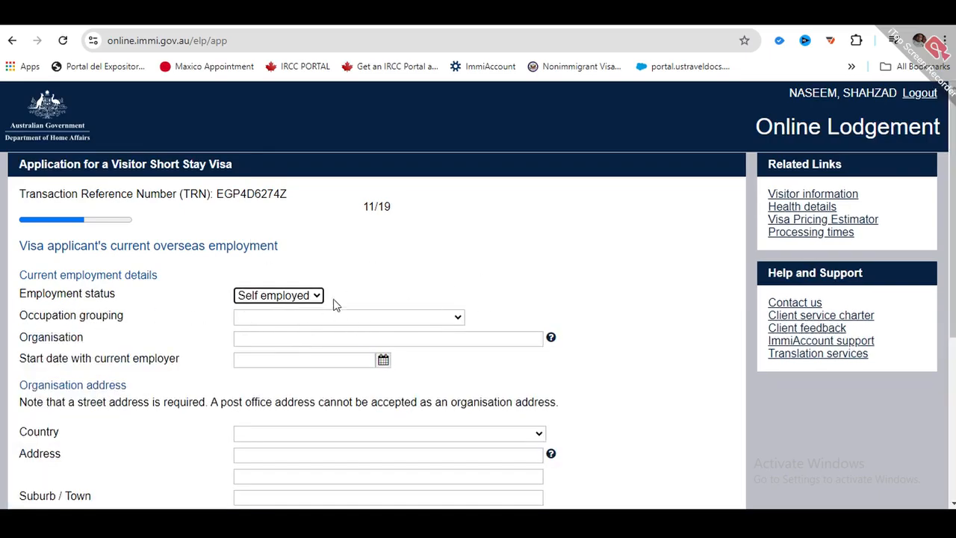
click(387, 318)
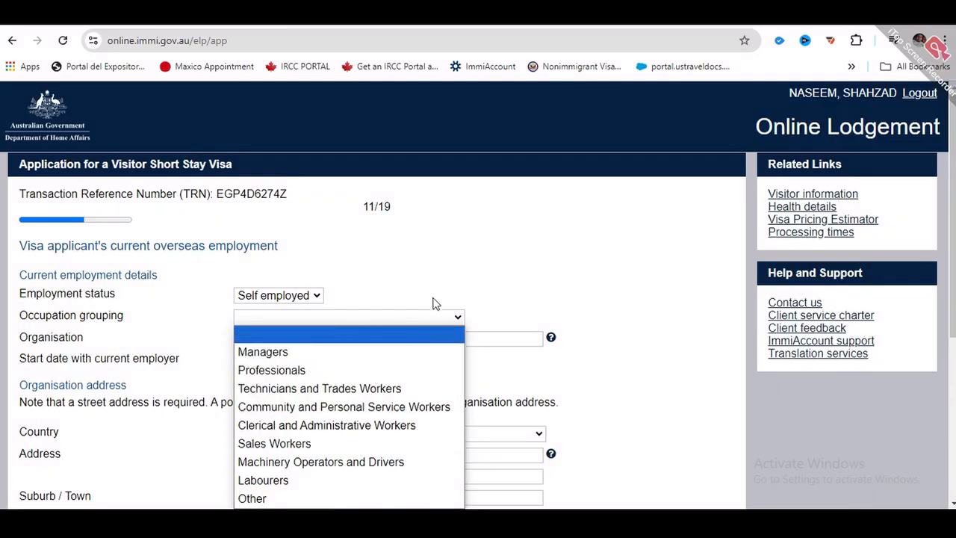
click(460, 278)
scroll(461, 279, down, 2)
scroll(460, 276, down, 2)
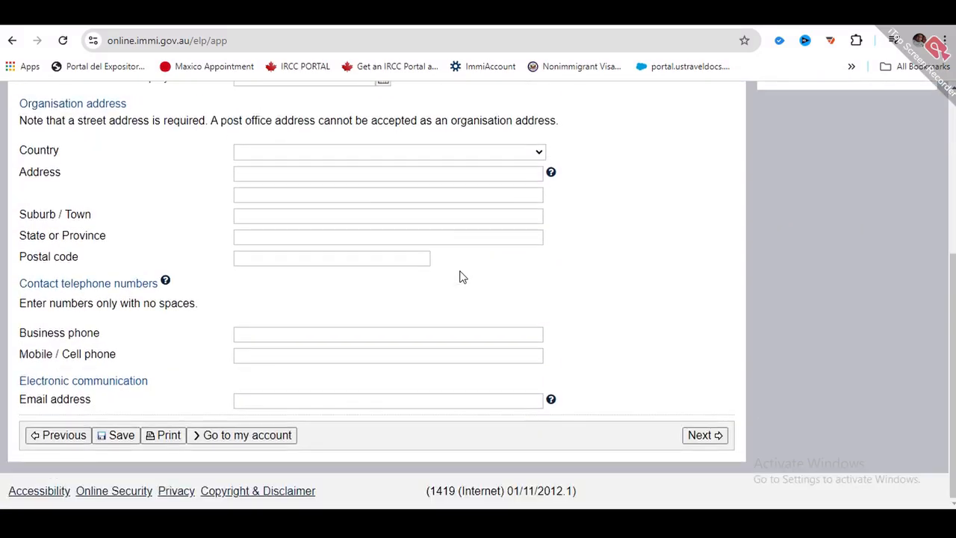
scroll(458, 275, up, 4)
scroll(459, 275, down, 2)
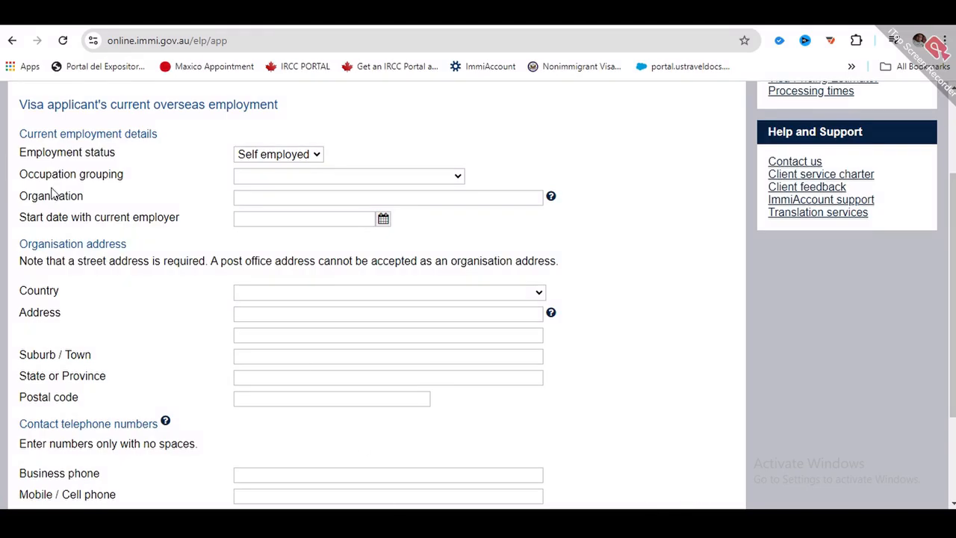
- Choose Managers as the occupation grouping and begin entering the organisation details
click(385, 176)
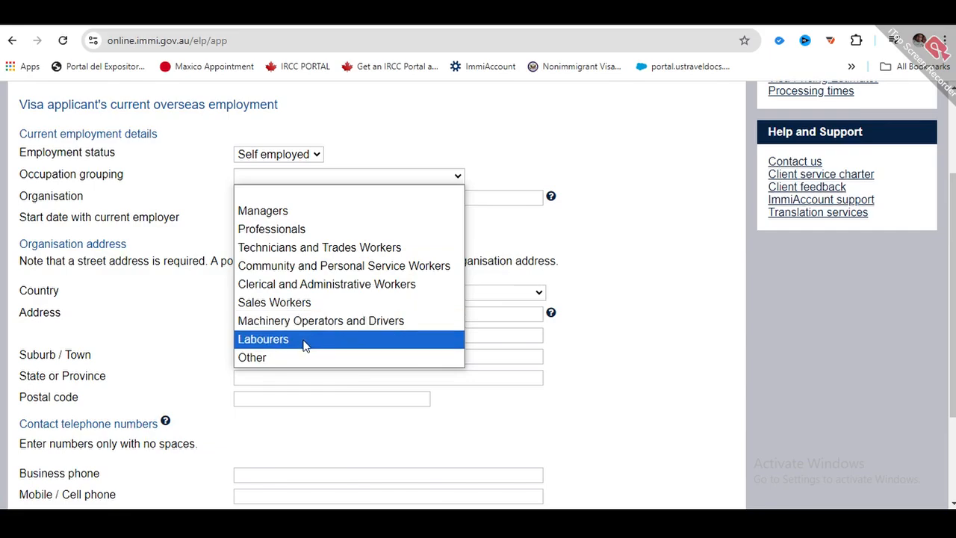
click(301, 216)
click(406, 174)
click(294, 214)
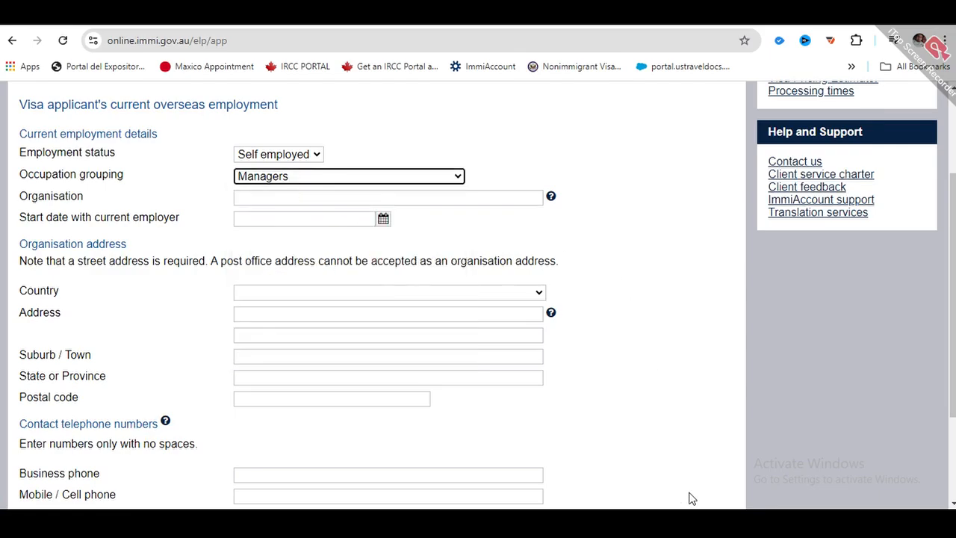
click(483, 195)
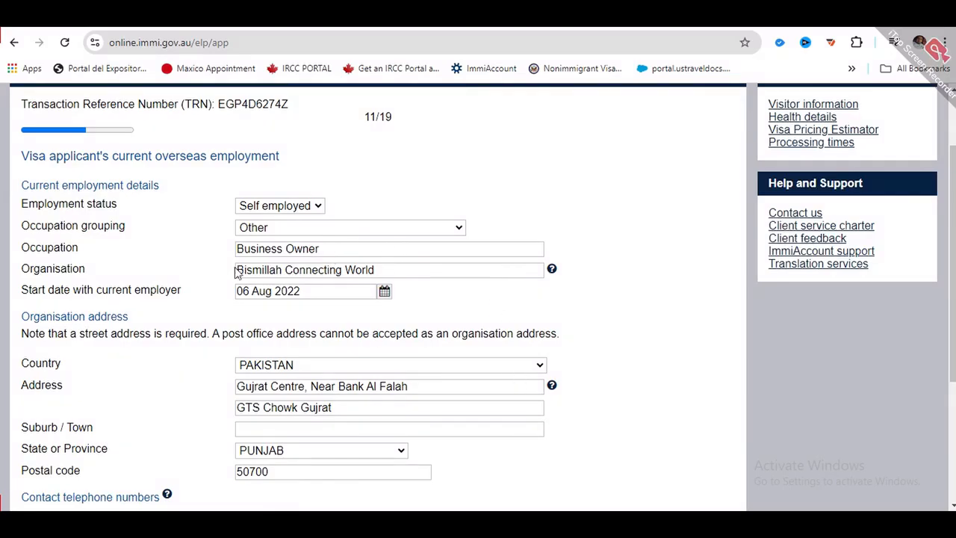
scroll(258, 247, down, 1)
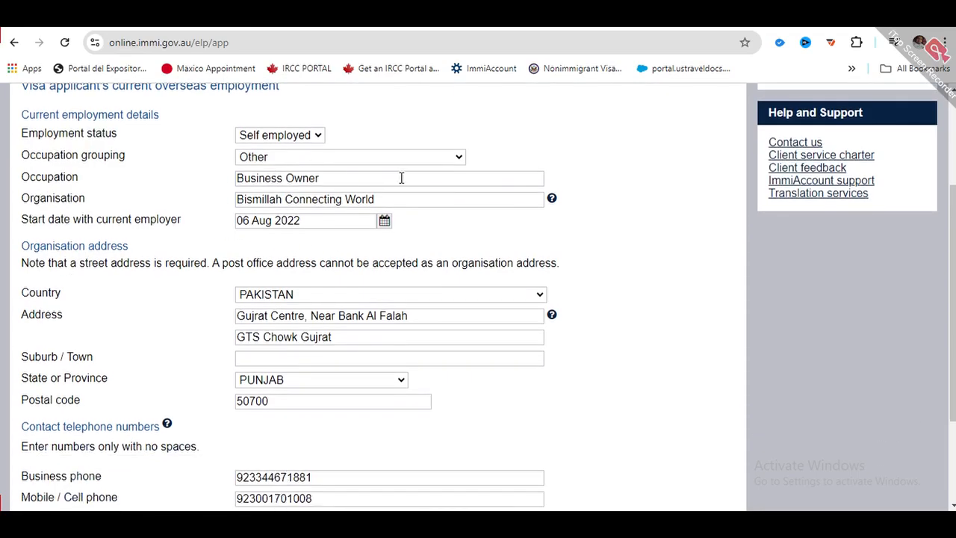
scroll(299, 191, down, 1)
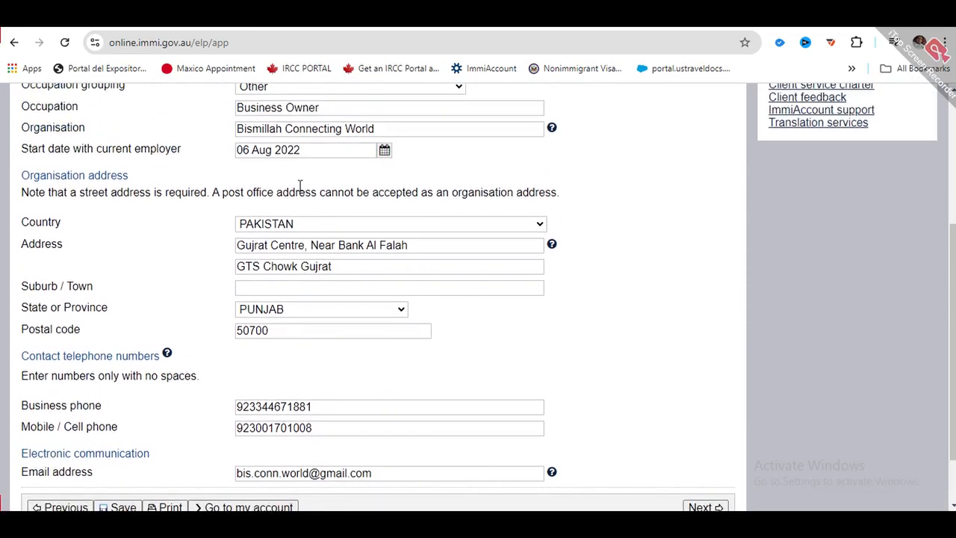
scroll(952, 262, down, 1)
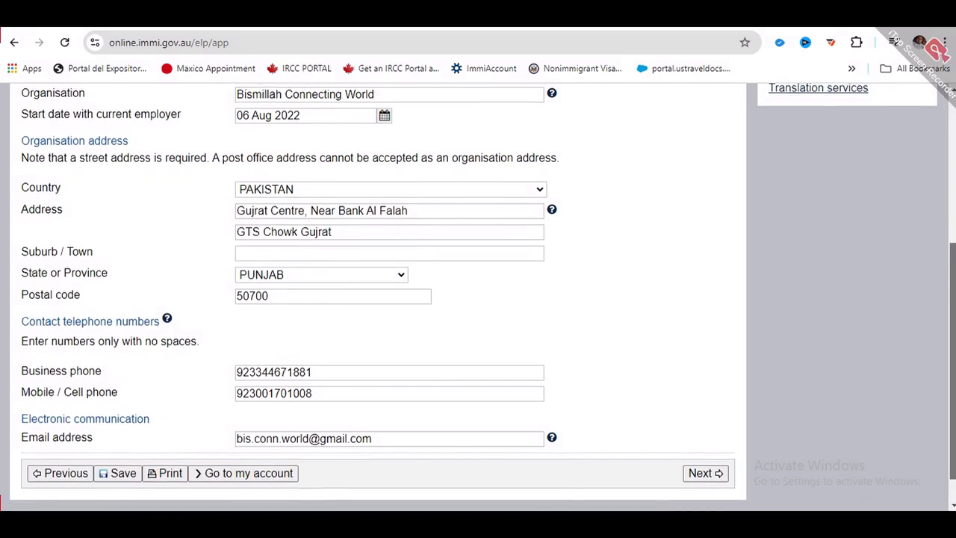
scroll(952, 261, down, 1)
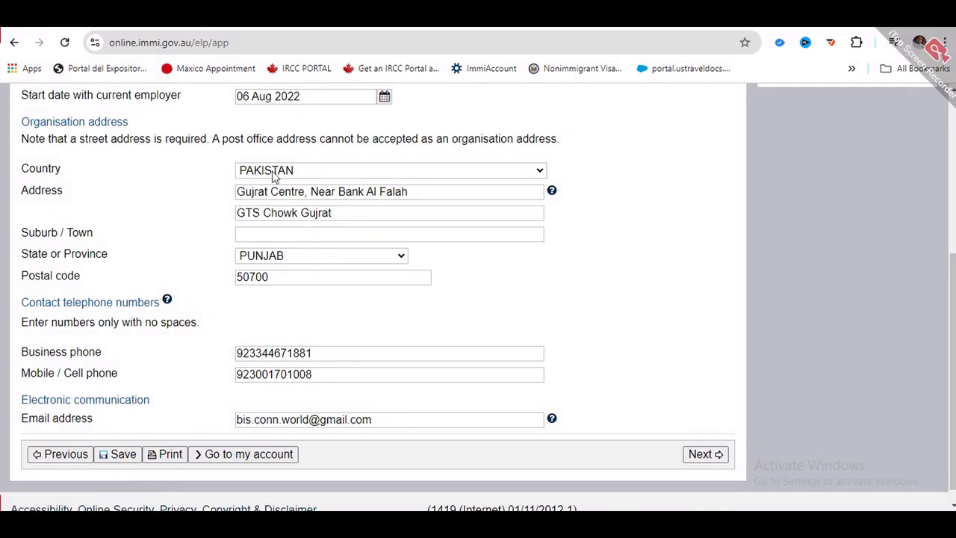
scroll(277, 222, down, 1)
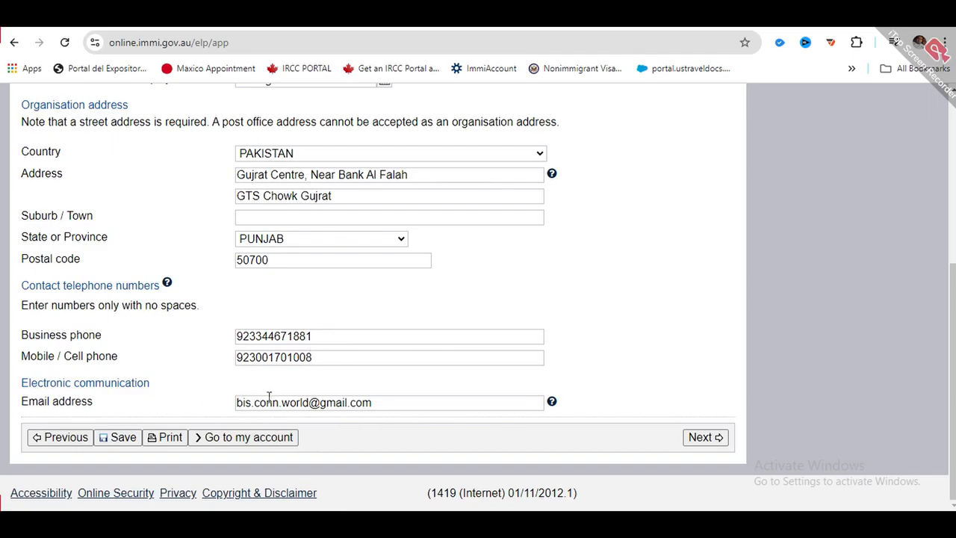
- Mark the stay Self funded, describing about 2 million Pakistani Rupees savings plus credit cards
click(703, 438)
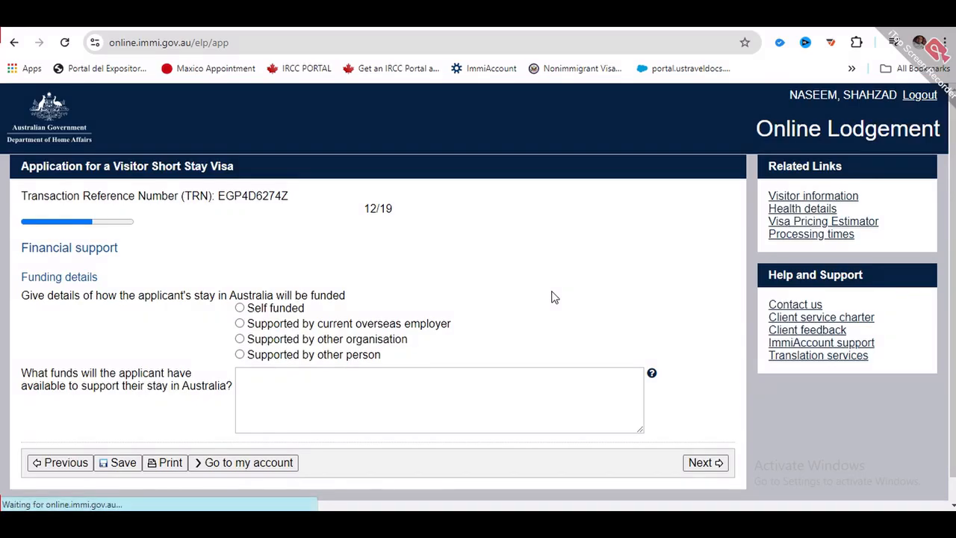
scroll(540, 286, down, 1)
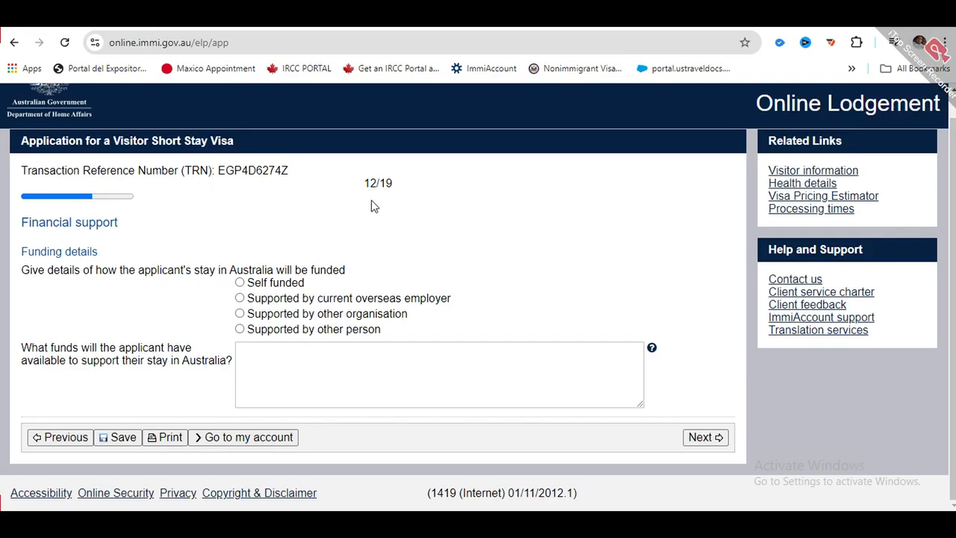
click(240, 284)
click(252, 354)
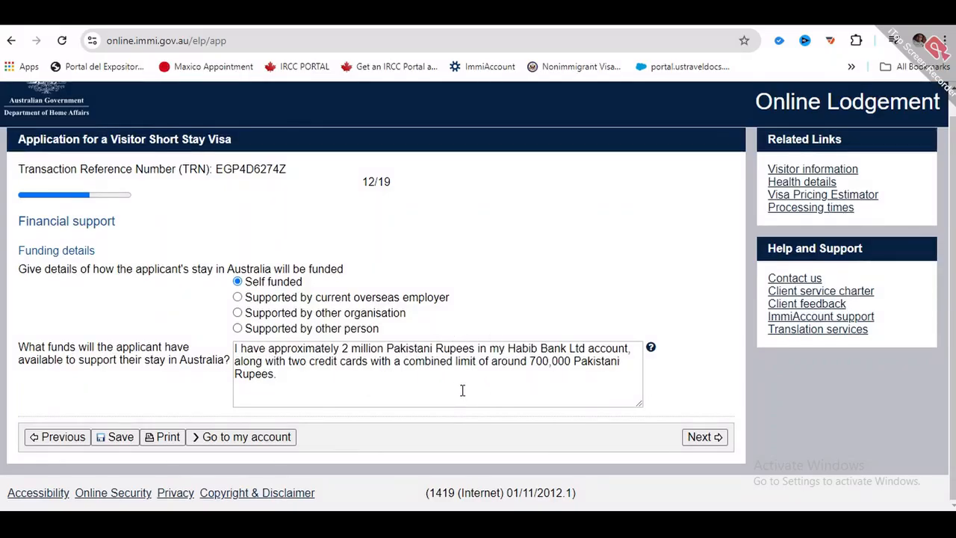
click(703, 437)
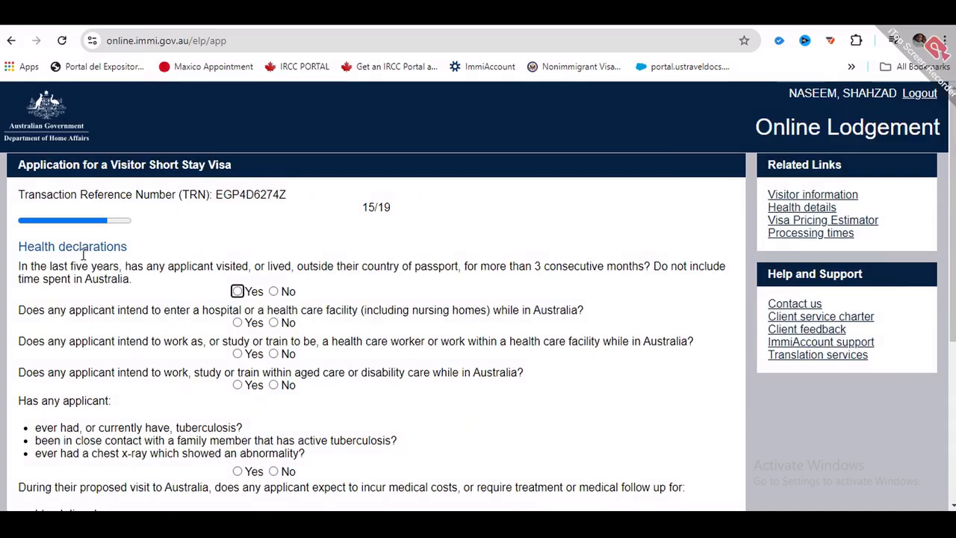
- Answer No to all seven health questions, from residence outside passport country to ongoing care, and continue
scroll(80, 255, down, 1)
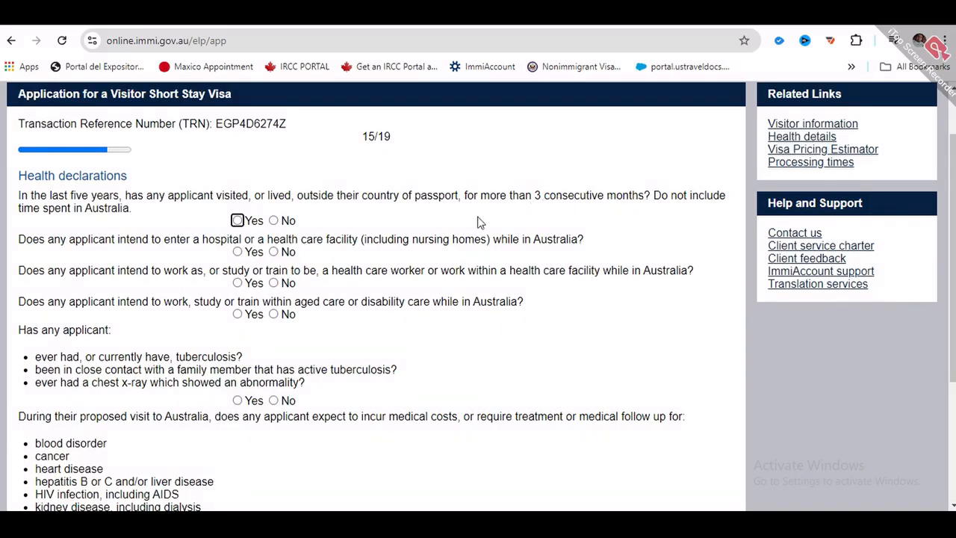
click(273, 220)
click(277, 254)
click(274, 284)
click(274, 314)
scroll(218, 269, down, 2)
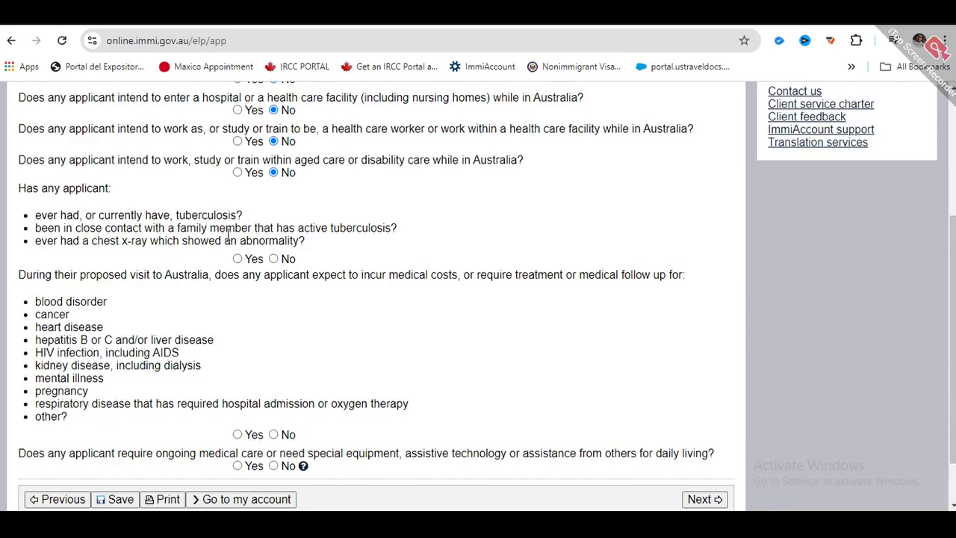
click(274, 259)
scroll(224, 233, down, 1)
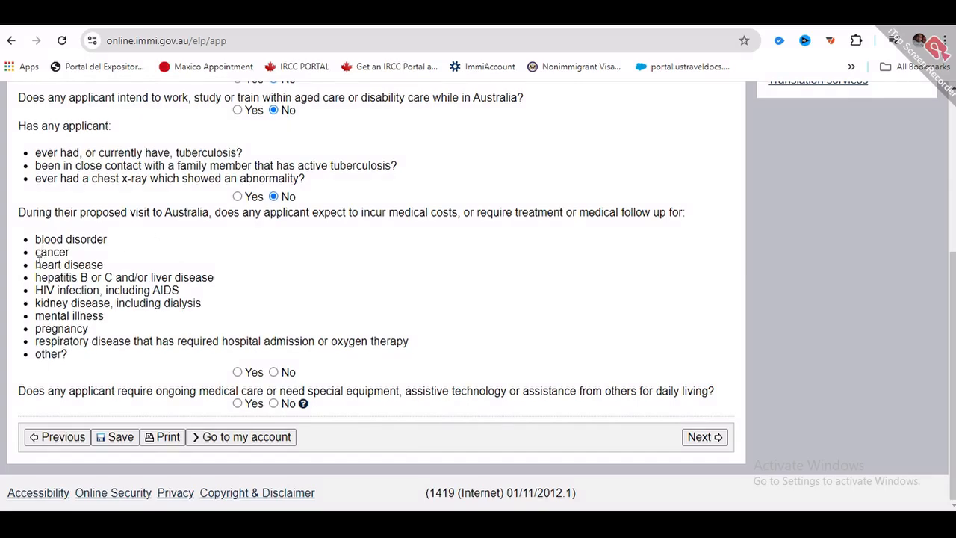
click(274, 372)
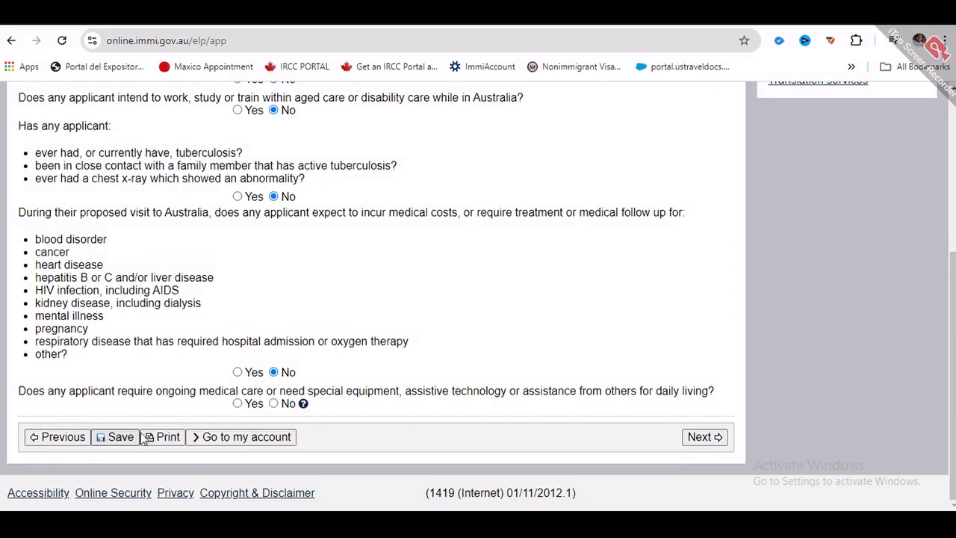
click(274, 403)
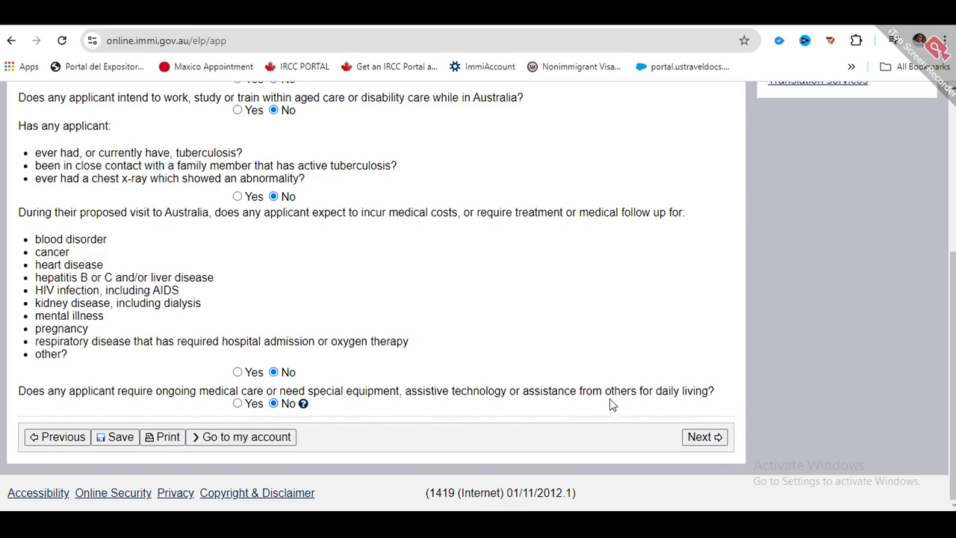
click(703, 440)
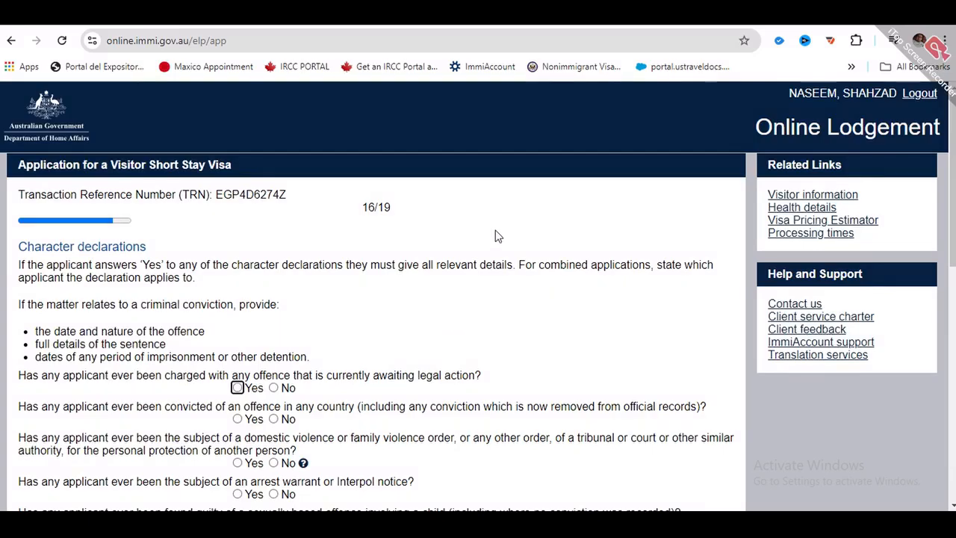
- Answer No to the charges-awaiting-legal-action question while reviewing the nearby character questions
scroll(385, 307, down, 1)
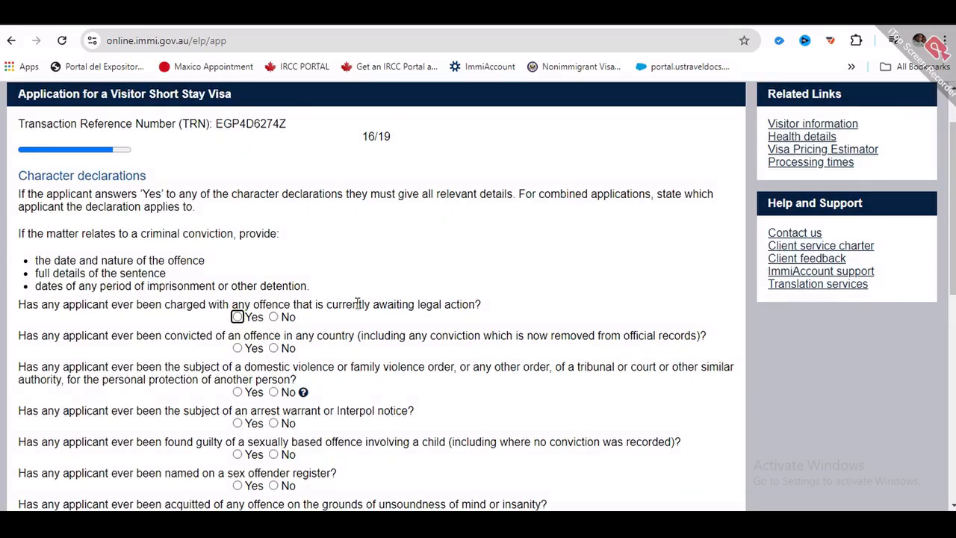
click(273, 317)
scroll(298, 254, down, 2)
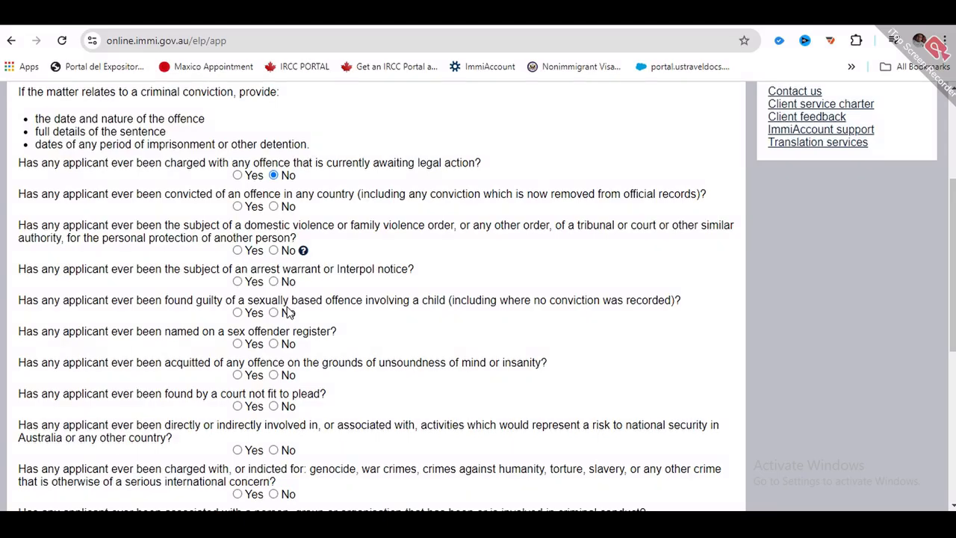
scroll(288, 312, up, 1)
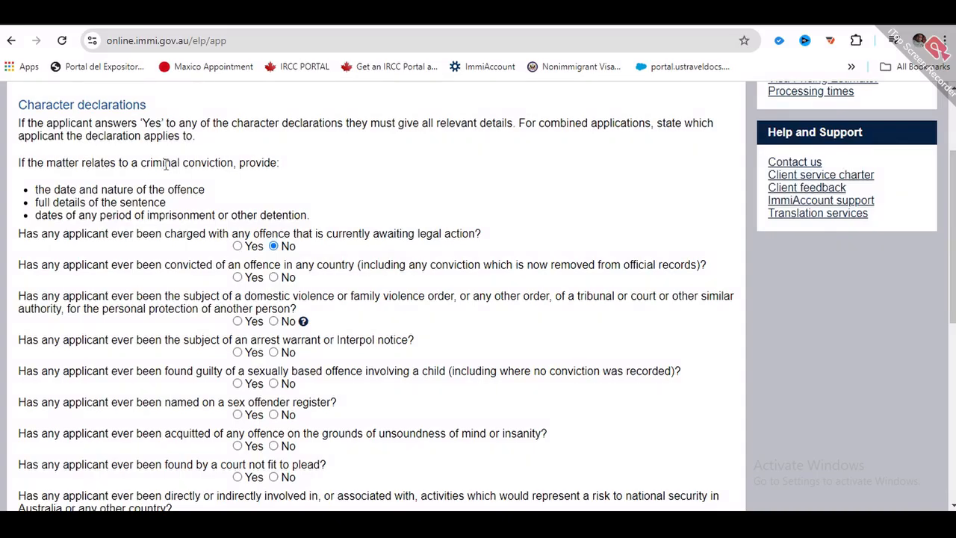
scroll(280, 259, down, 2)
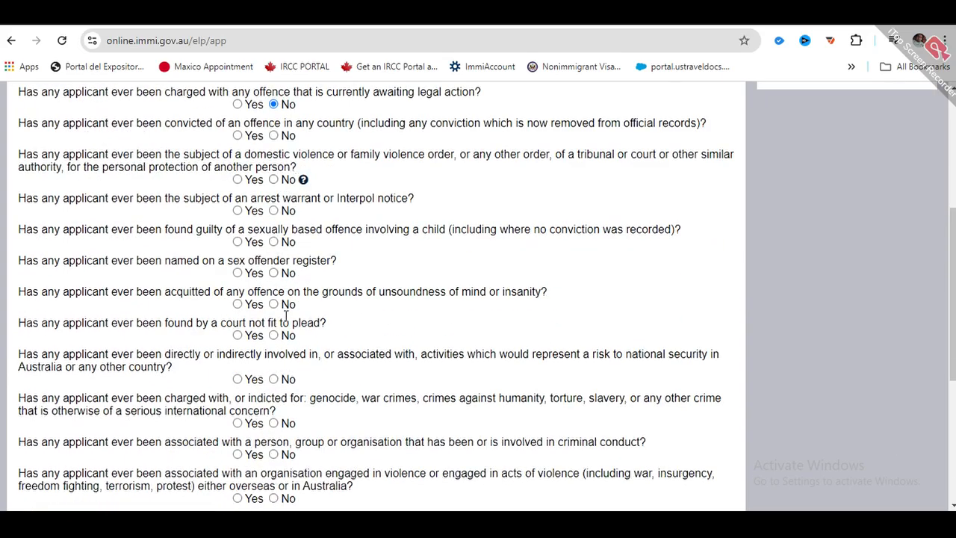
scroll(293, 321, up, 3)
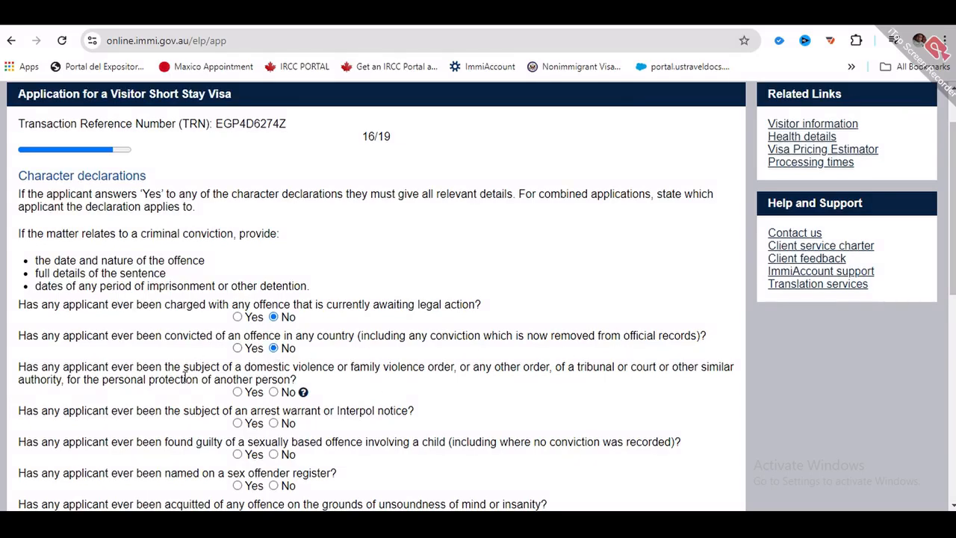
scroll(103, 284, down, 2)
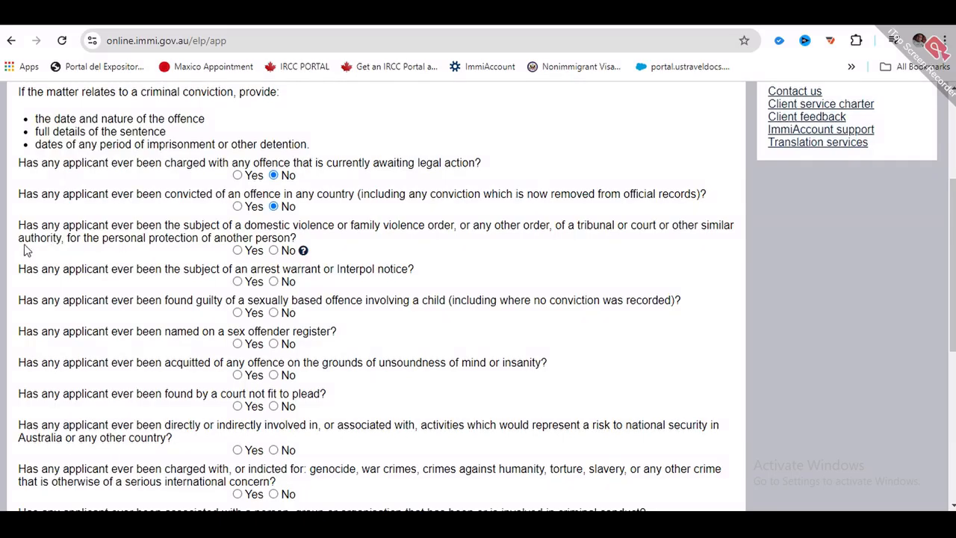
- Answer No to the domestic violence order, arrest warrant and child offence questions
click(273, 250)
drag(25, 269, 385, 276)
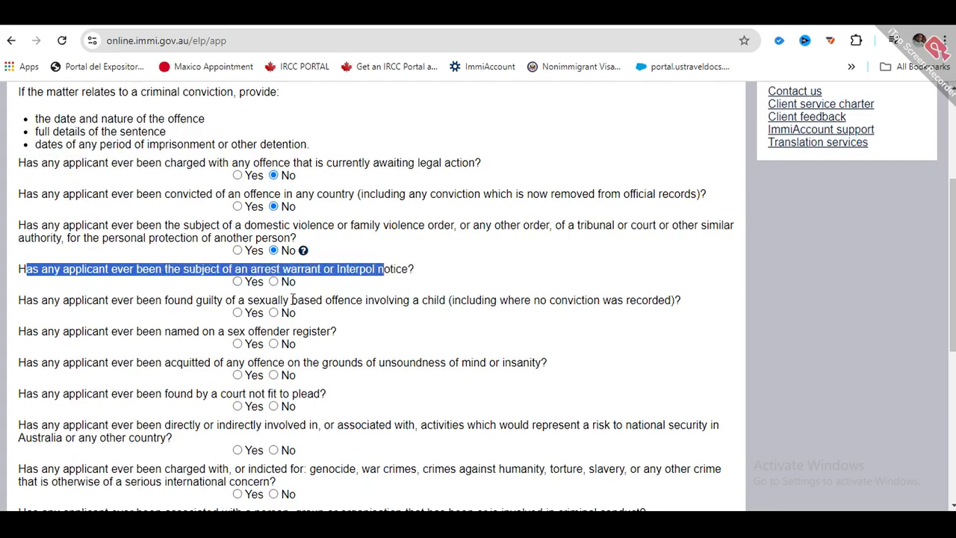
click(273, 282)
drag(54, 300, 595, 320)
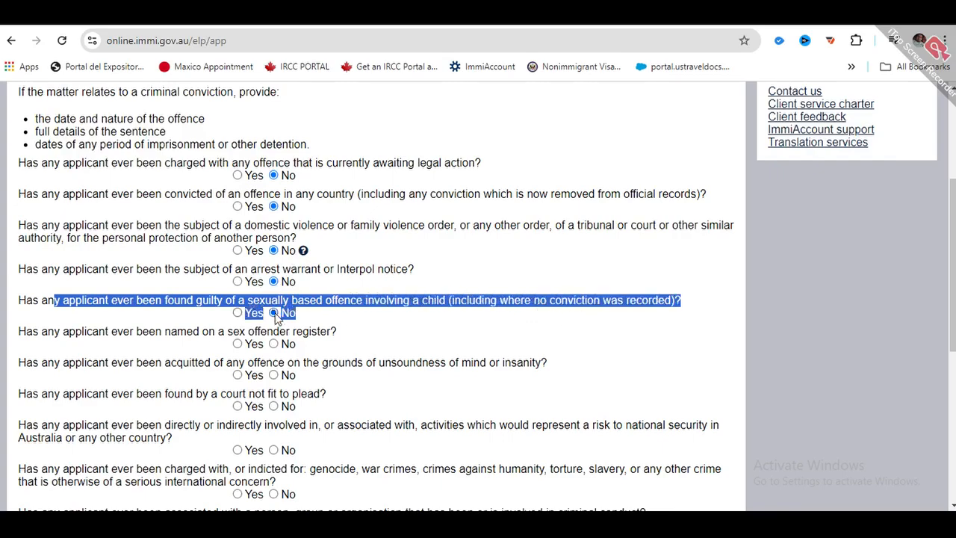
click(366, 321)
- Answer No to the sex offender, insanity acquittal, fit-to-plead and national security questions
scroll(312, 303, down, 1)
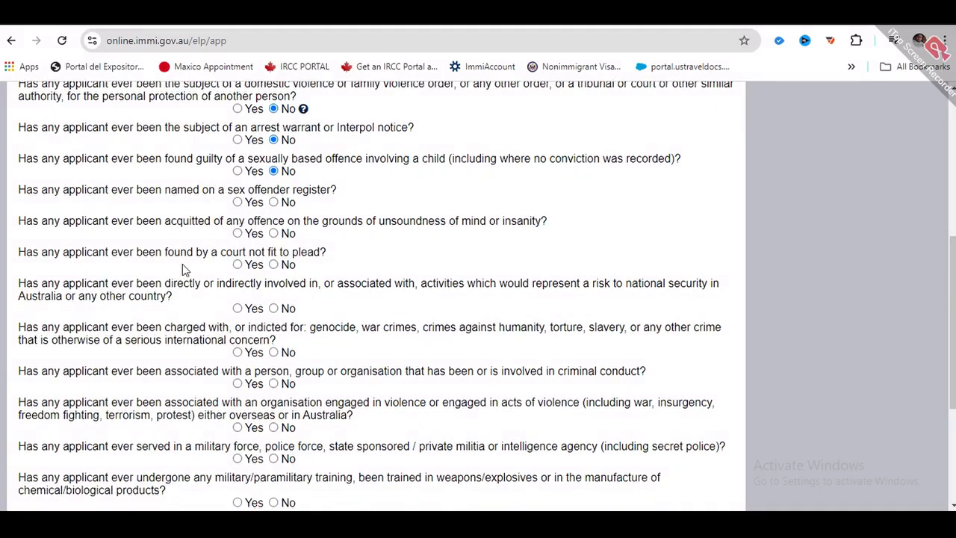
drag(19, 185, 312, 187)
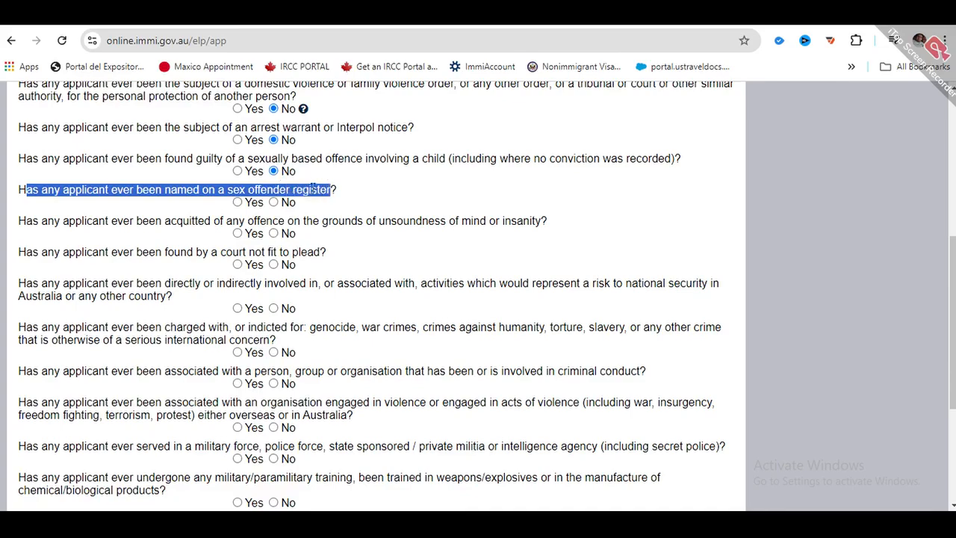
click(274, 202)
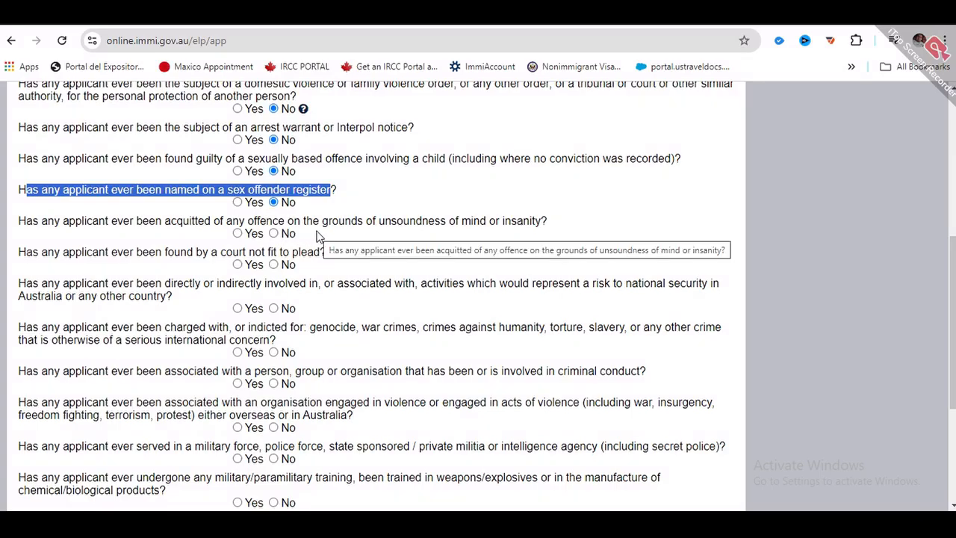
click(274, 233)
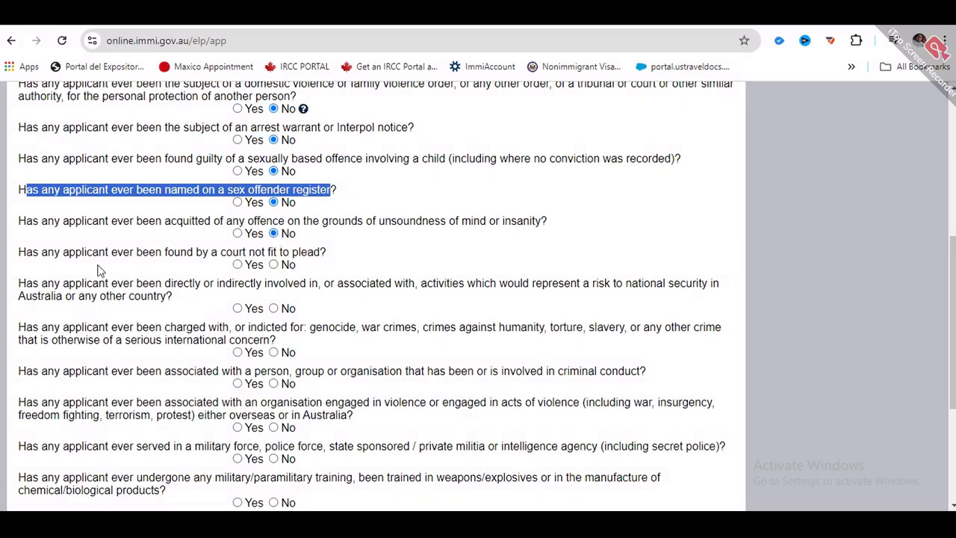
drag(132, 250, 312, 242)
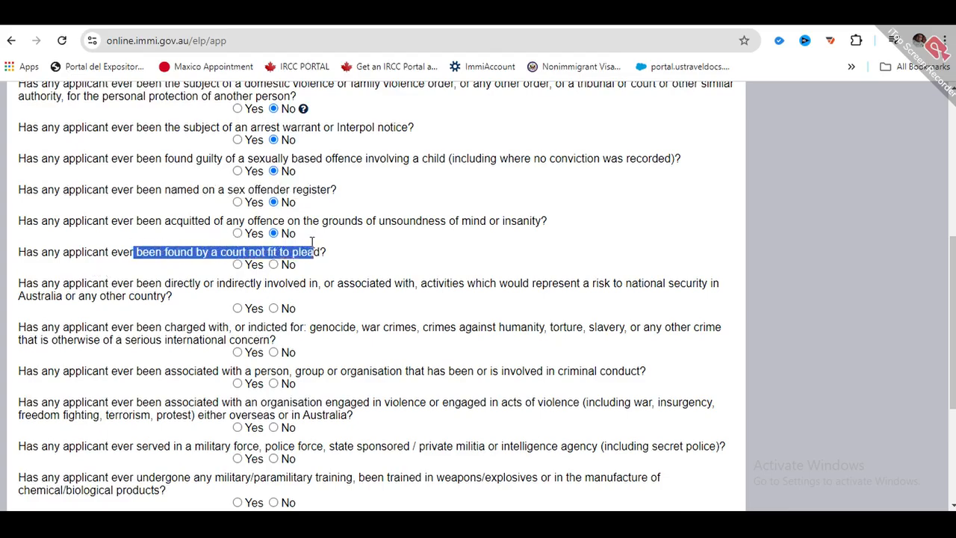
click(273, 265)
click(273, 308)
scroll(276, 310, down, 1)
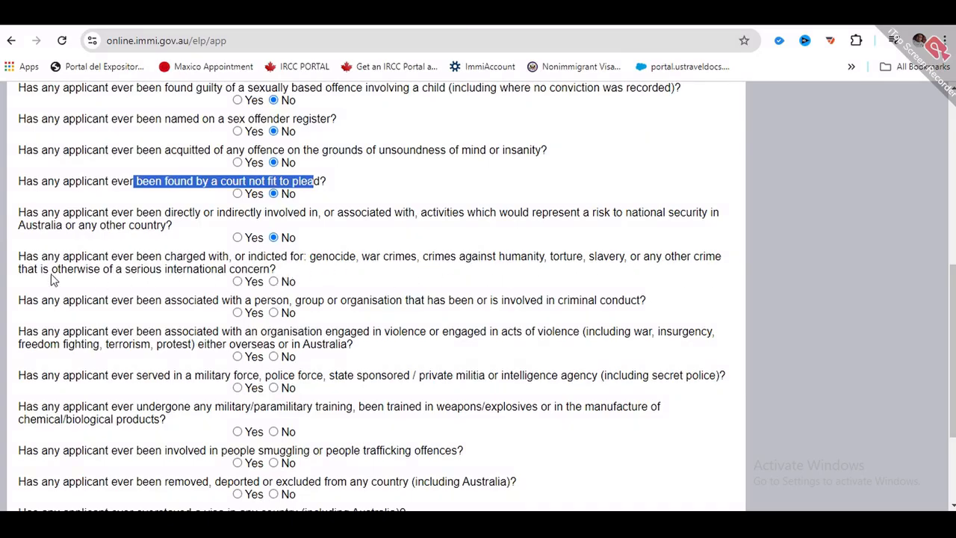
drag(37, 271, 273, 285)
- Answer No to the war crimes, criminal conduct association and violent organisation questions
click(273, 282)
scroll(273, 284, down, 1)
drag(47, 229, 123, 243)
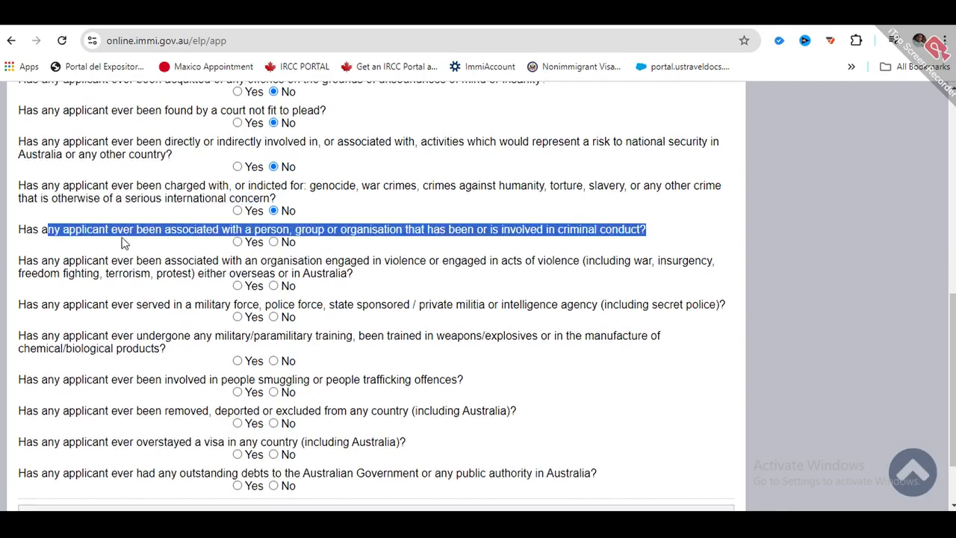
drag(192, 243, 579, 228)
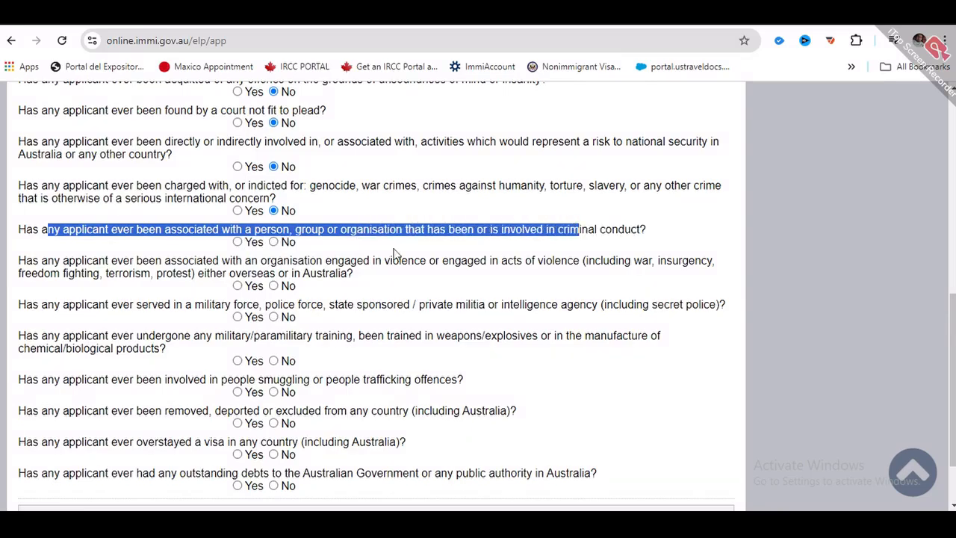
click(273, 242)
drag(164, 260, 210, 273)
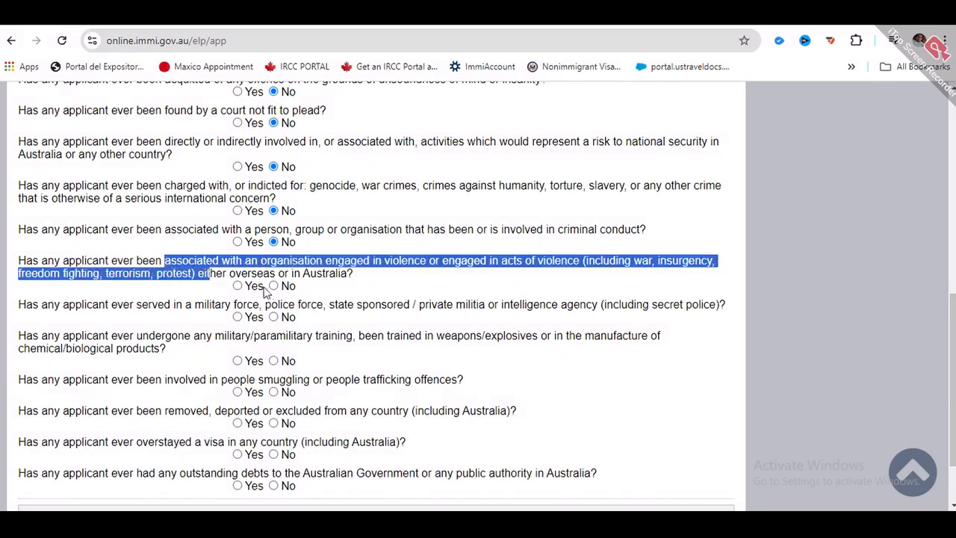
click(273, 286)
- Answer No to the military or intelligence service, paramilitary training and people smuggling questions
scroll(276, 258, down, 2)
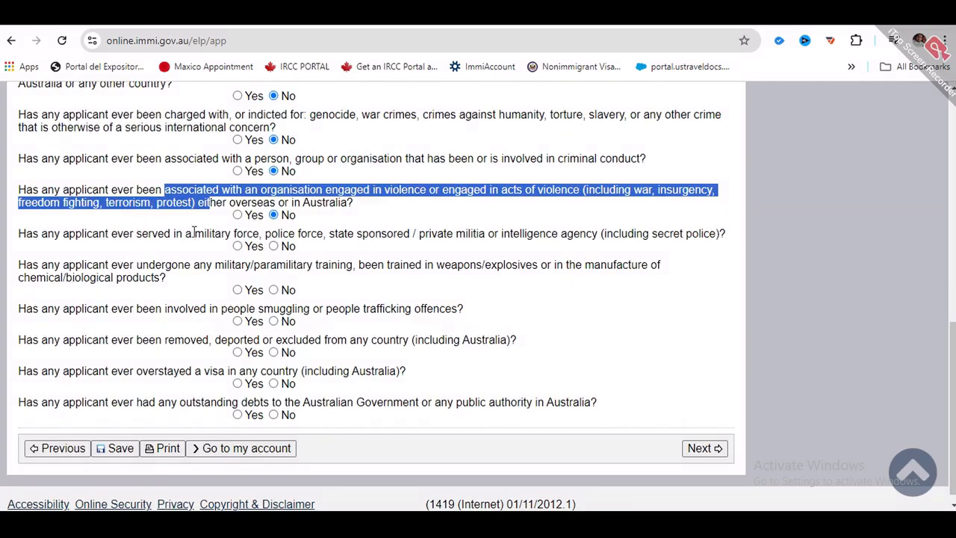
drag(195, 231, 691, 233)
click(274, 246)
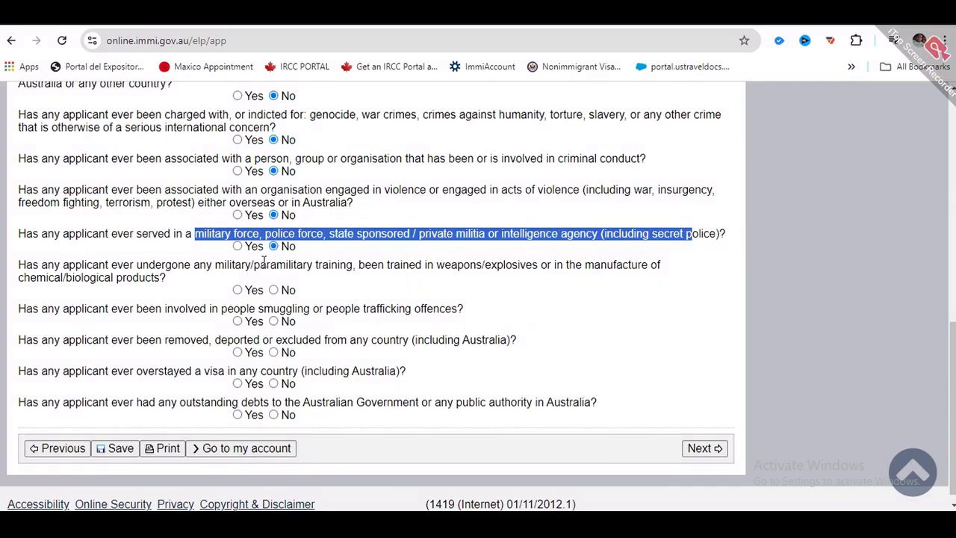
drag(306, 263, 619, 276)
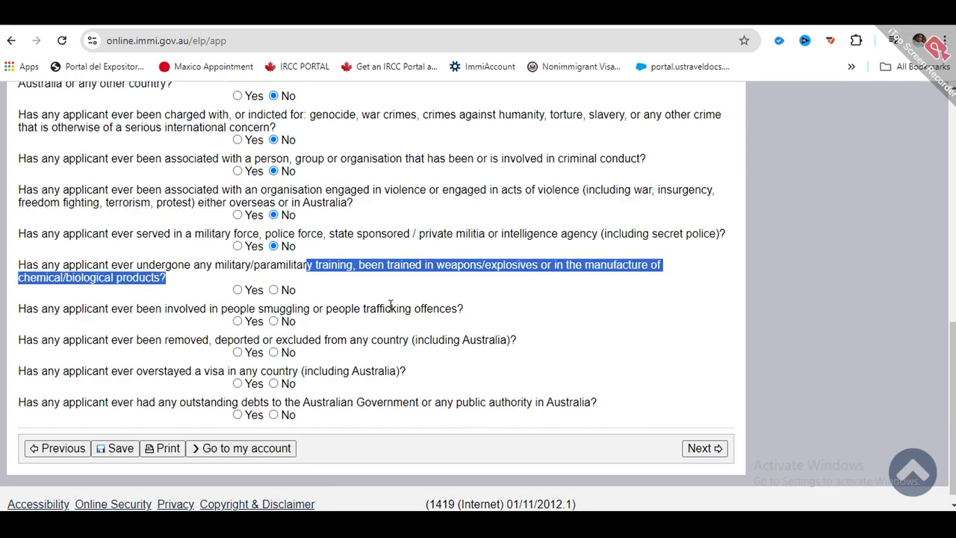
click(274, 290)
drag(109, 309, 444, 309)
click(273, 321)
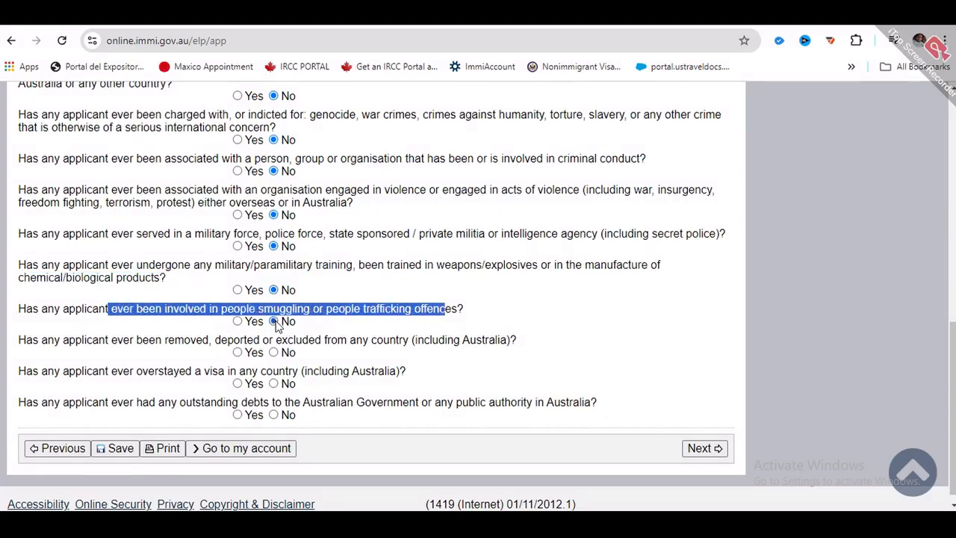
- Answer No to the removed or deported, overstayed visa and outstanding debts questions, then submit
drag(162, 339, 521, 348)
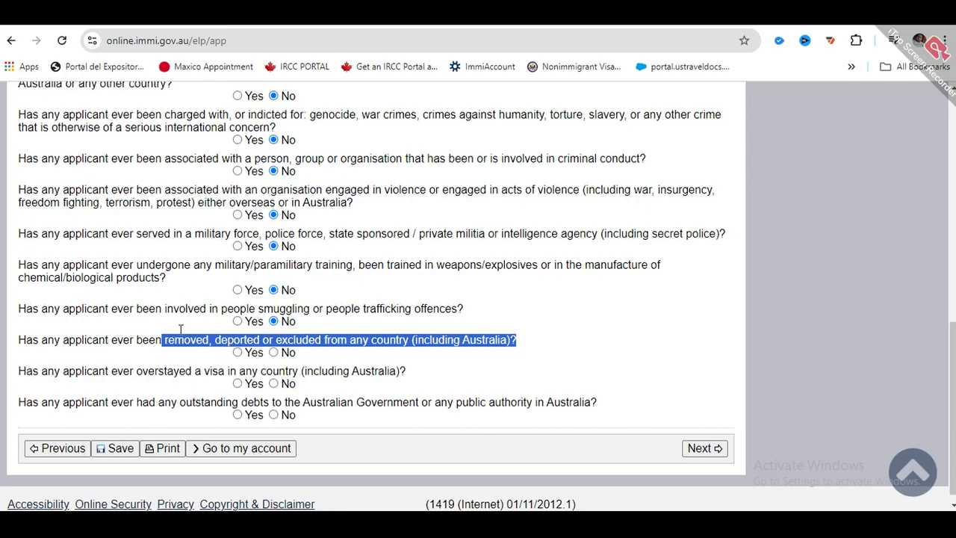
click(181, 333)
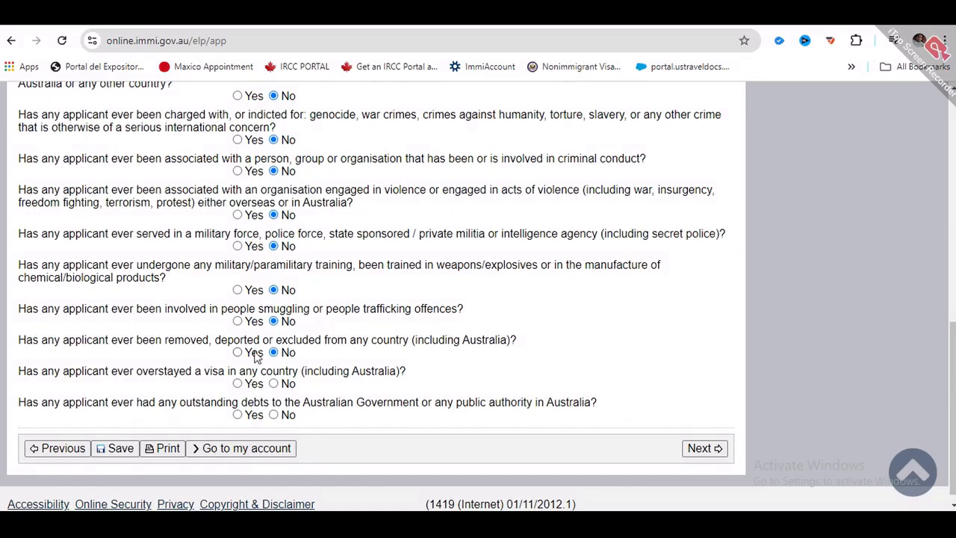
drag(17, 331, 506, 330)
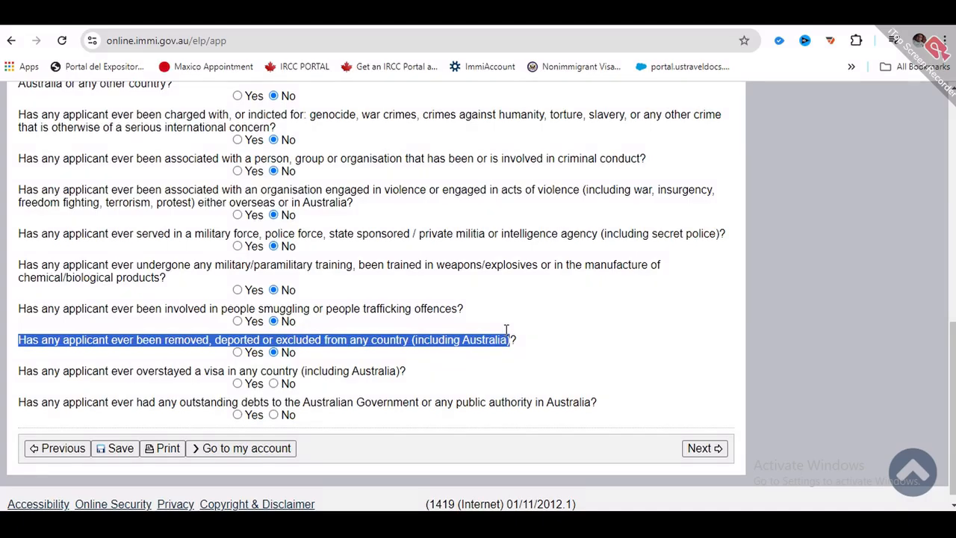
scroll(506, 330, down, 1)
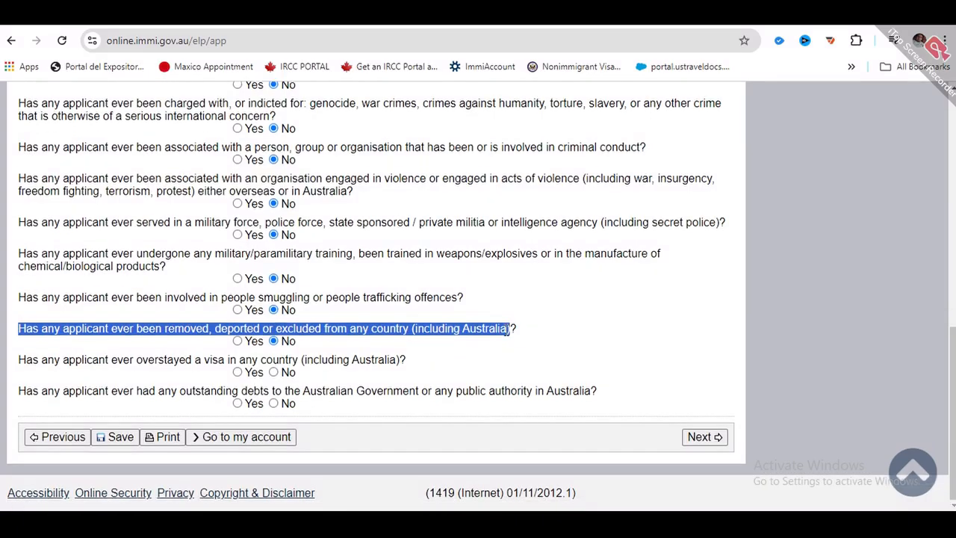
drag(47, 359, 351, 360)
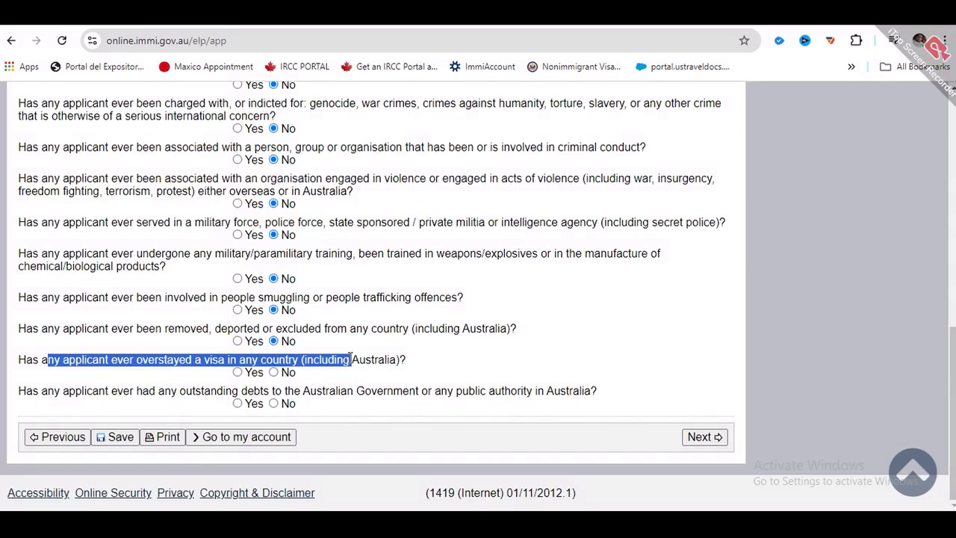
click(213, 376)
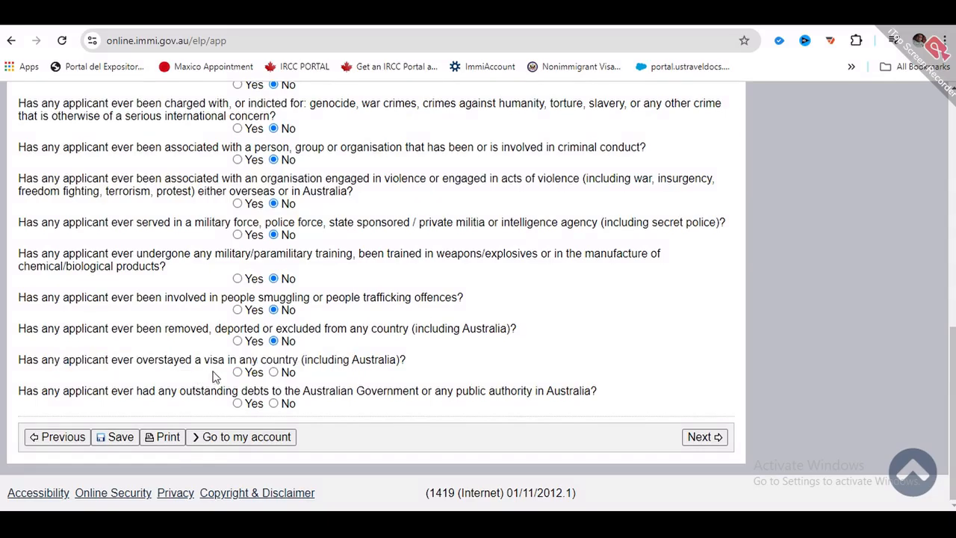
click(274, 373)
drag(195, 391, 521, 391)
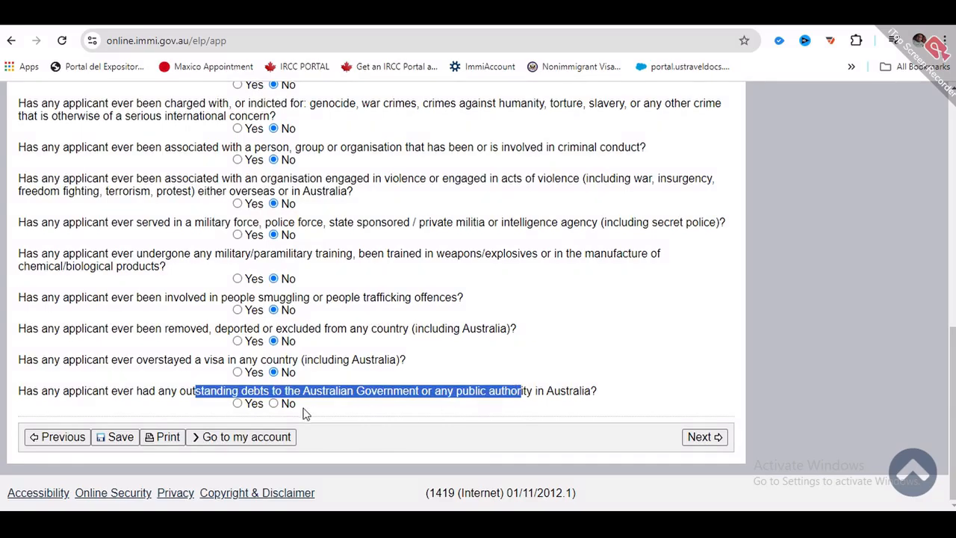
click(276, 405)
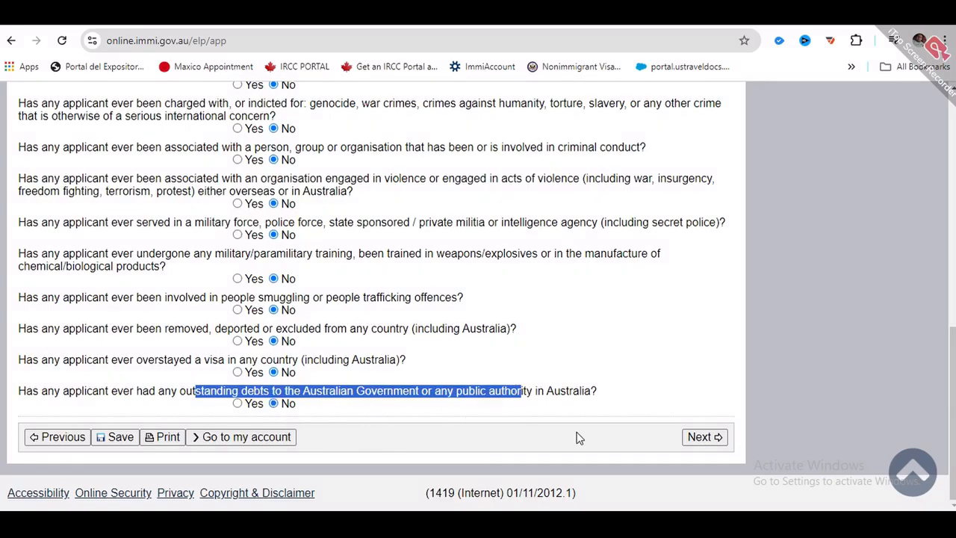
click(706, 441)
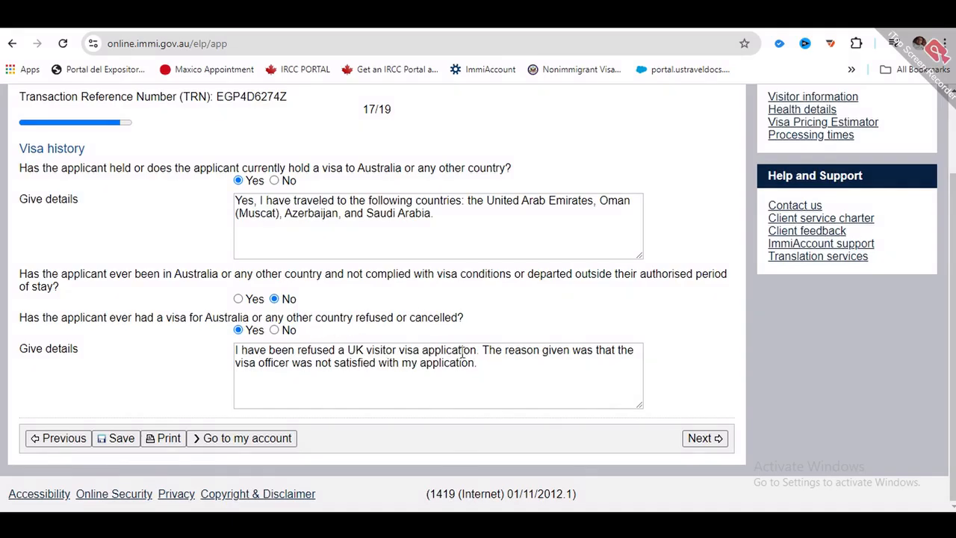
- Submit the visa history and look over the declarations on the Declarations page
click(709, 439)
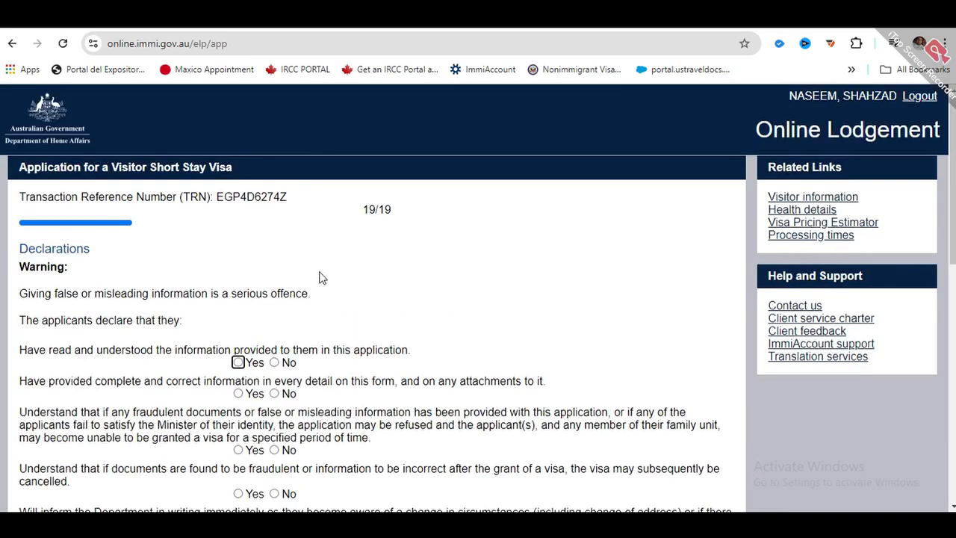
scroll(306, 273, down, 1)
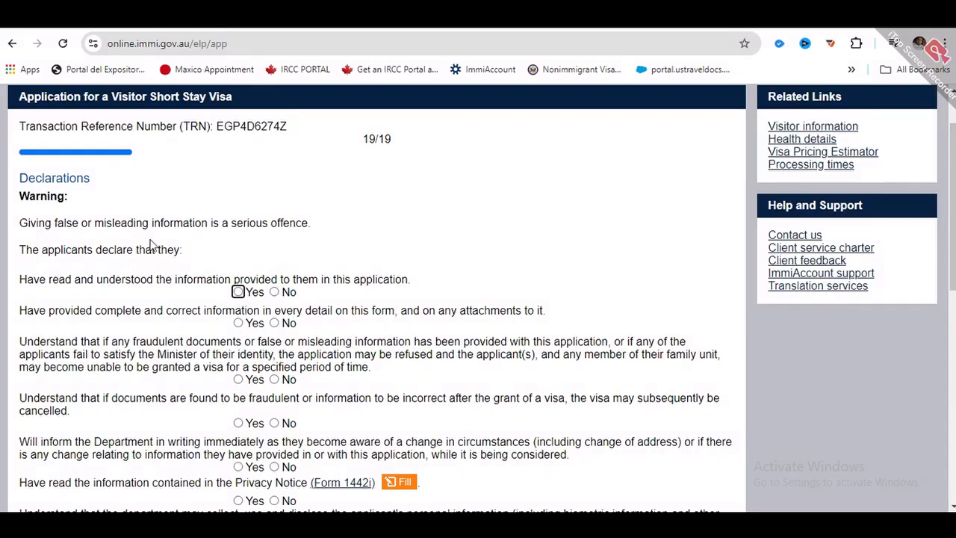
scroll(293, 291, down, 7)
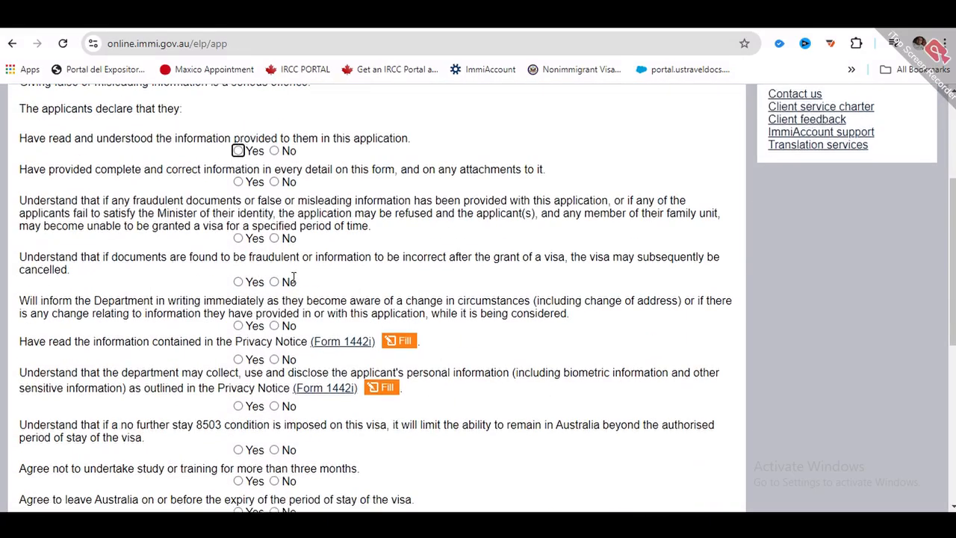
scroll(299, 291, up, 8)
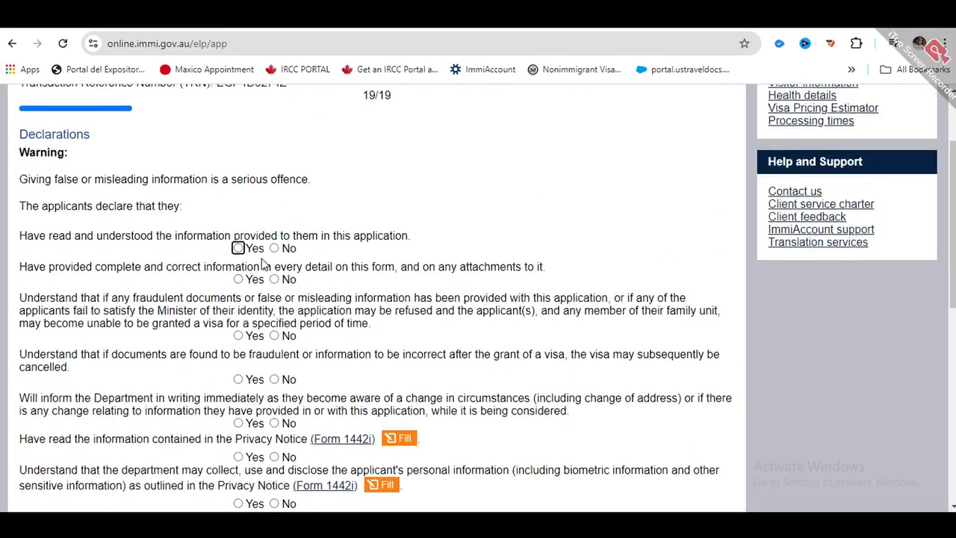
scroll(261, 263, down, 1)
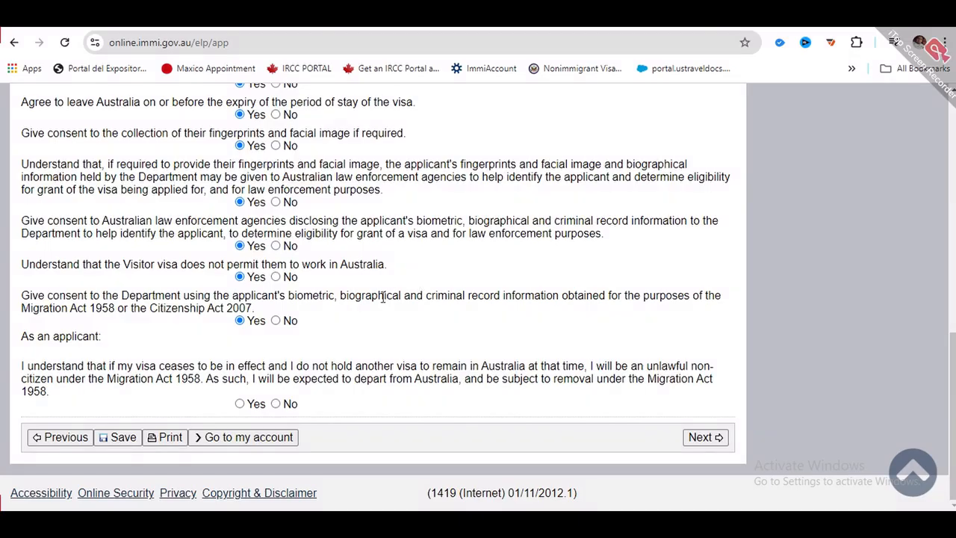
- Answer Yes to the final applicant declaration and recheck all declaration answers
scroll(294, 286, up, 7)
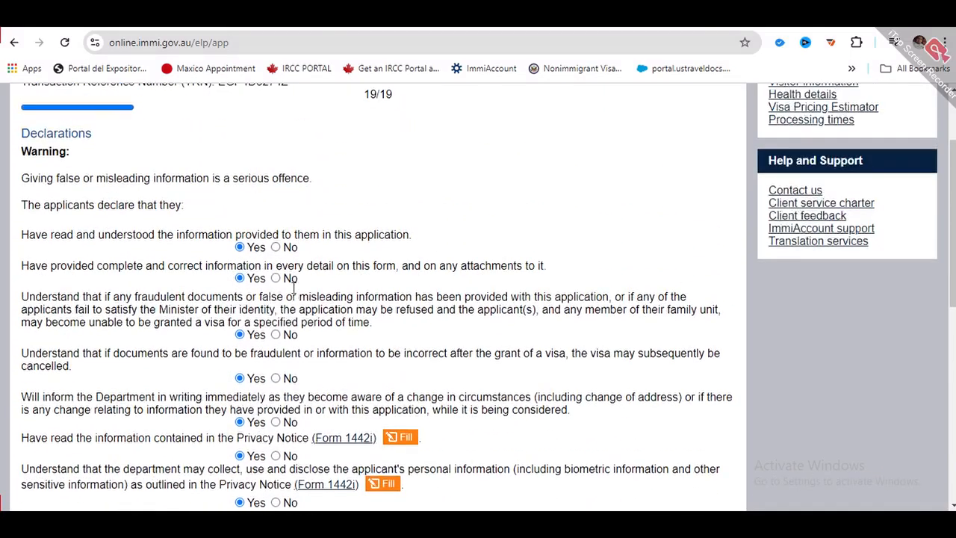
scroll(293, 286, down, 3)
scroll(294, 286, down, 5)
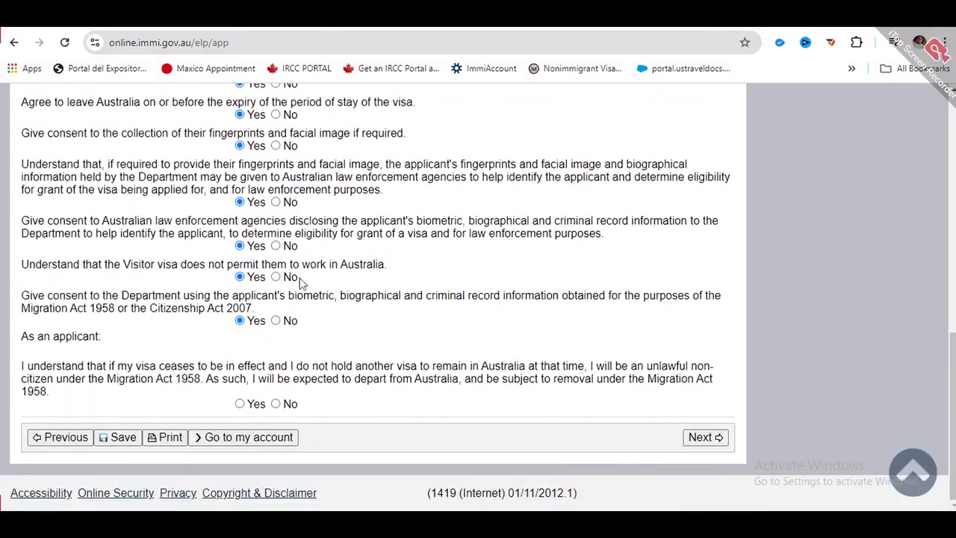
click(240, 404)
scroll(245, 381, up, 7)
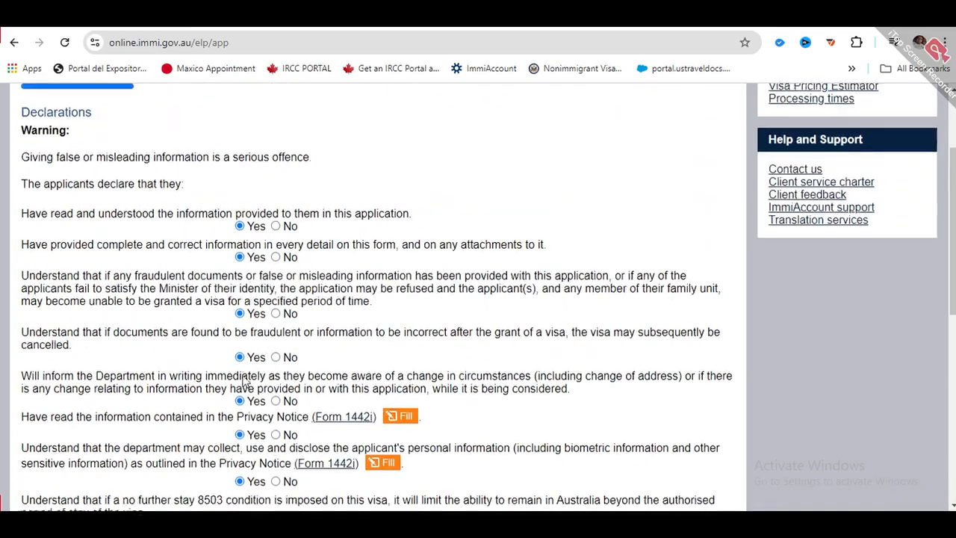
scroll(245, 381, up, 1)
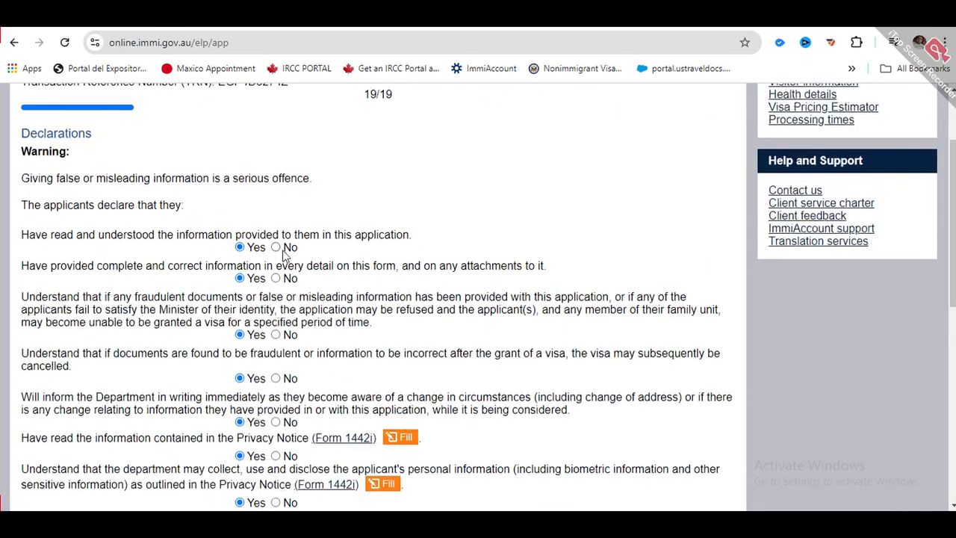
scroll(288, 254, down, 7)
scroll(352, 324, up, 1)
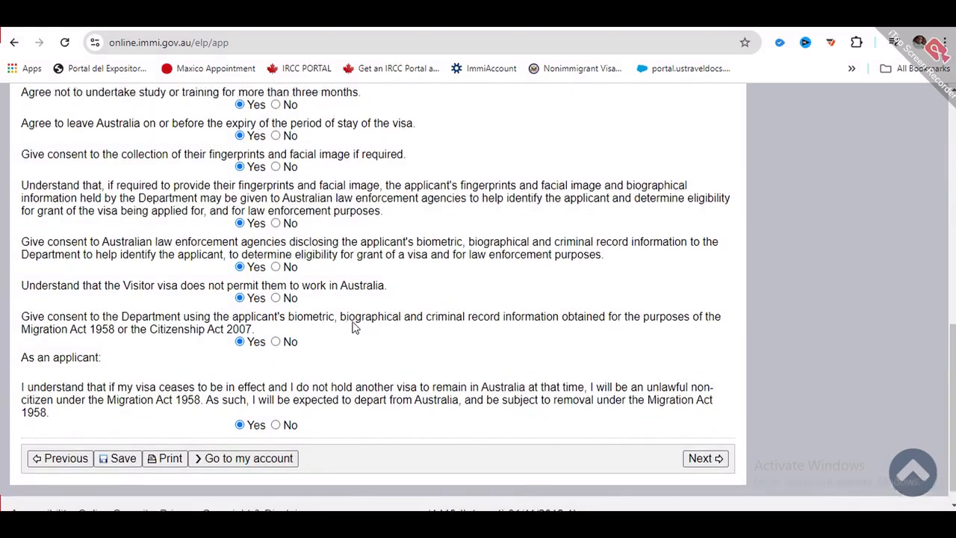
scroll(320, 316, down, 1)
click(705, 437)
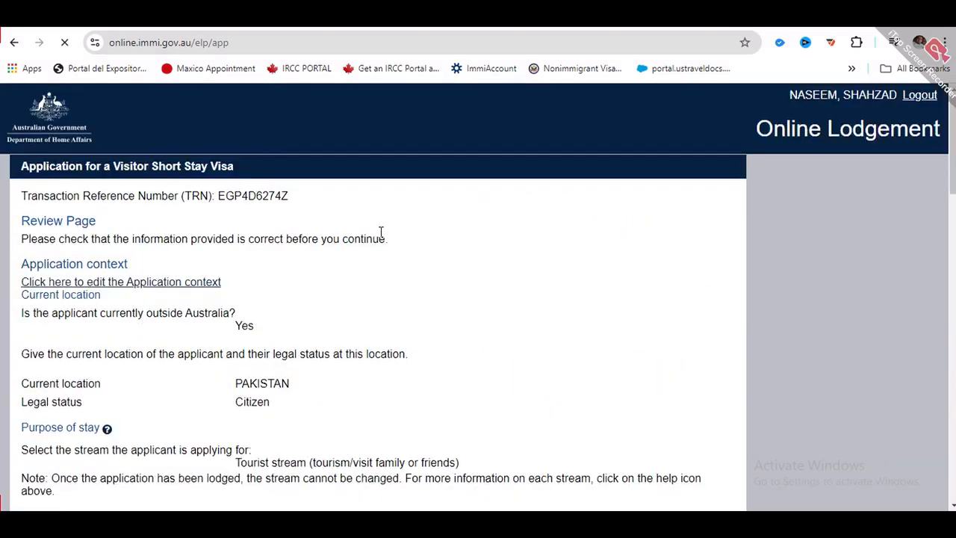
scroll(248, 282, down, 6)
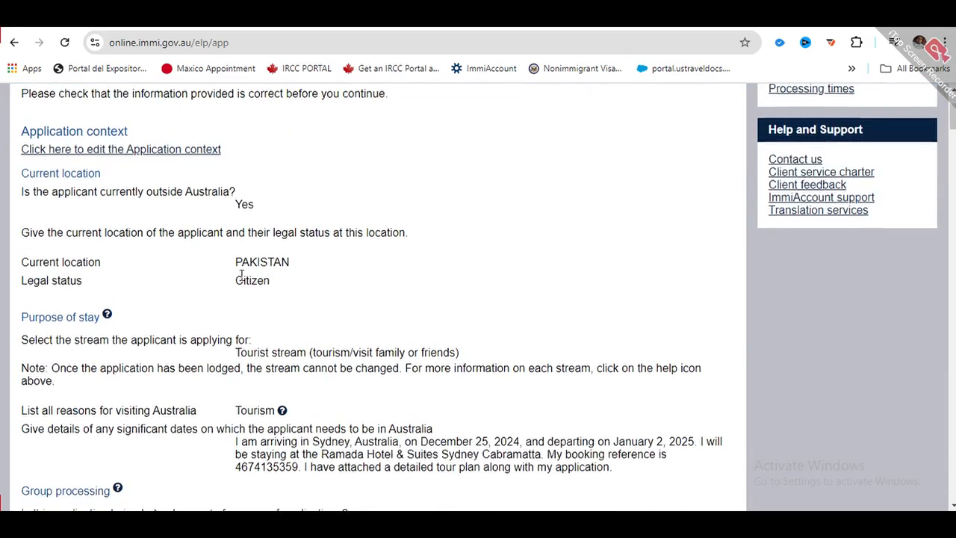
scroll(247, 281, down, 20)
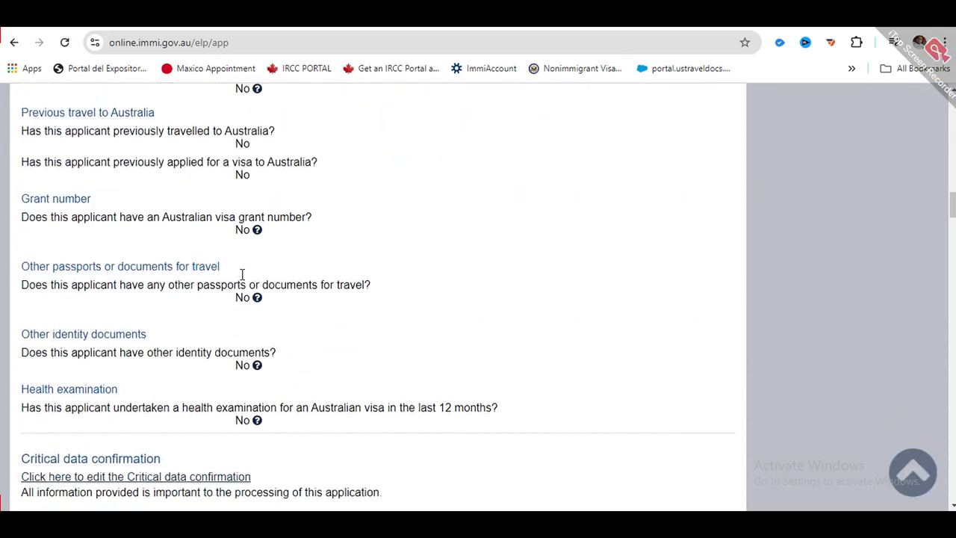
scroll(243, 275, down, 20)
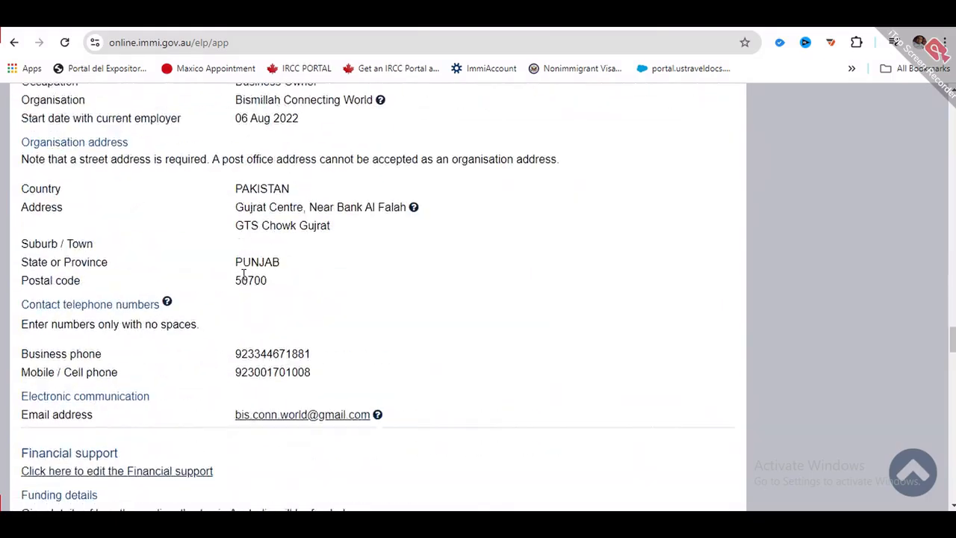
scroll(242, 275, down, 15)
scroll(243, 276, up, 6)
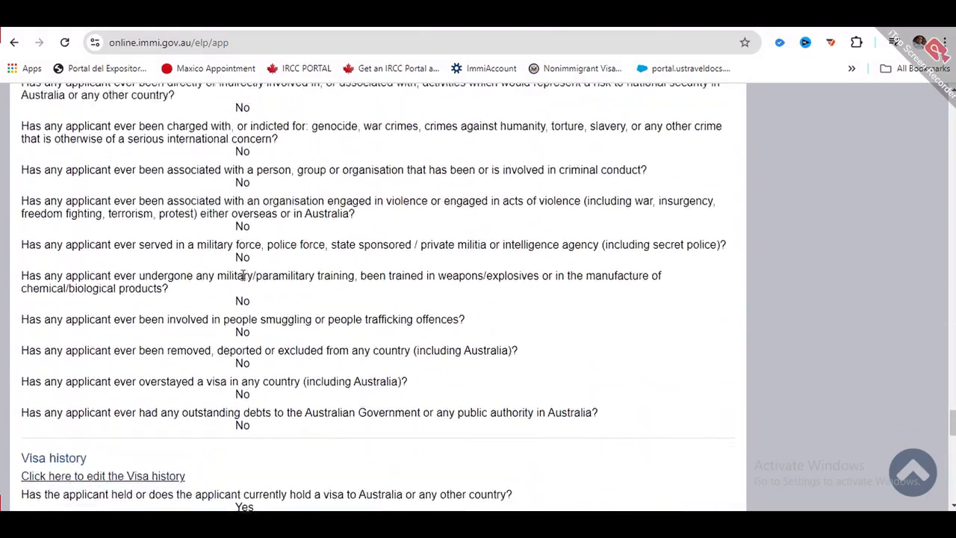
scroll(243, 276, up, 1)
scroll(251, 283, down, 6)
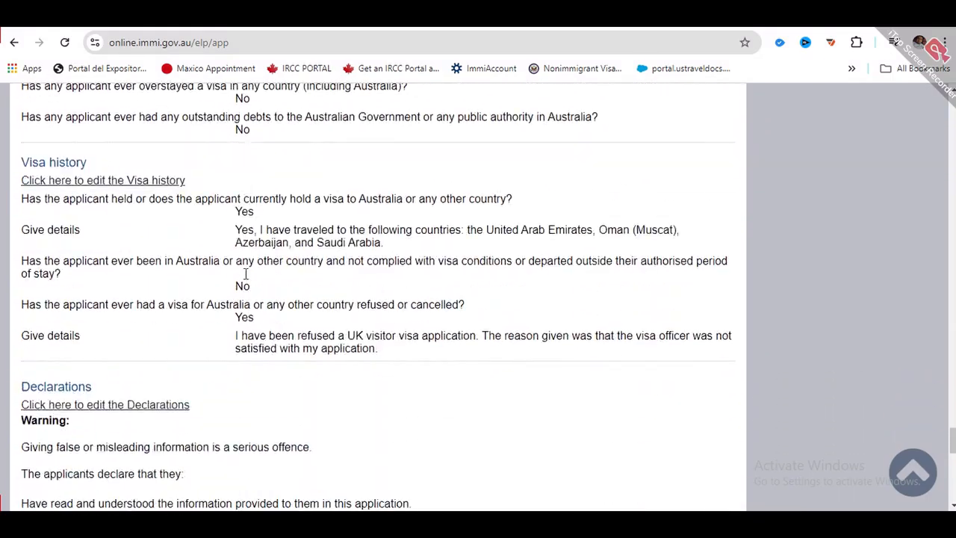
scroll(251, 286, up, 5)
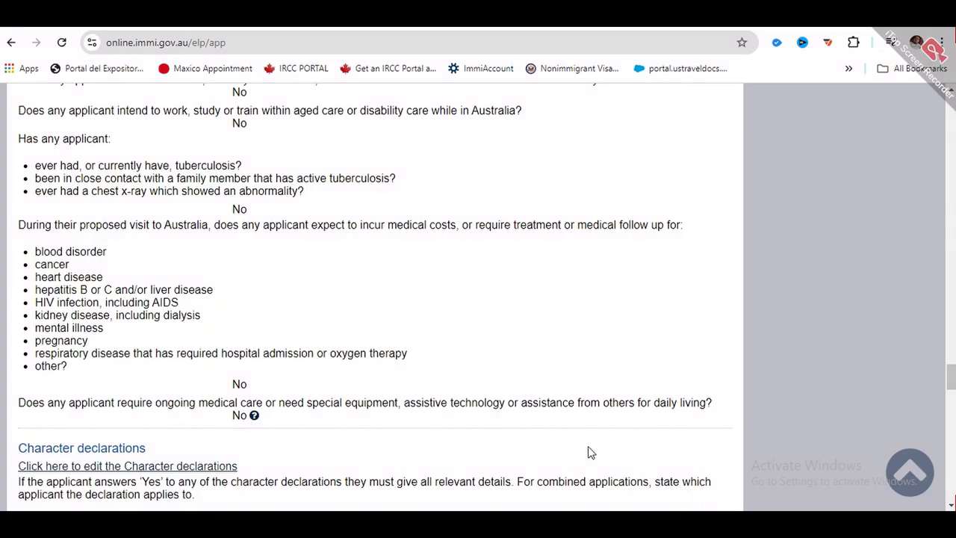
scroll(444, 350, up, 10)
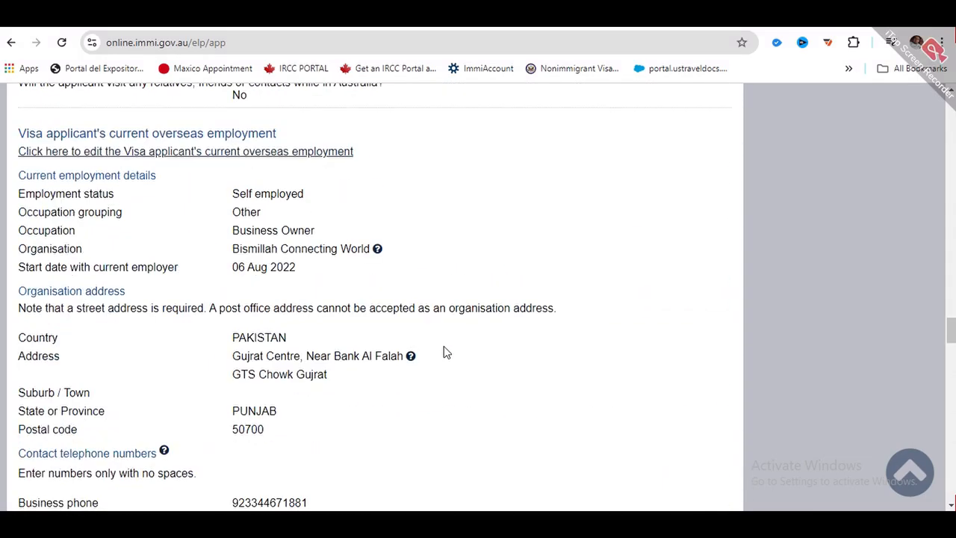
scroll(443, 351, down, 15)
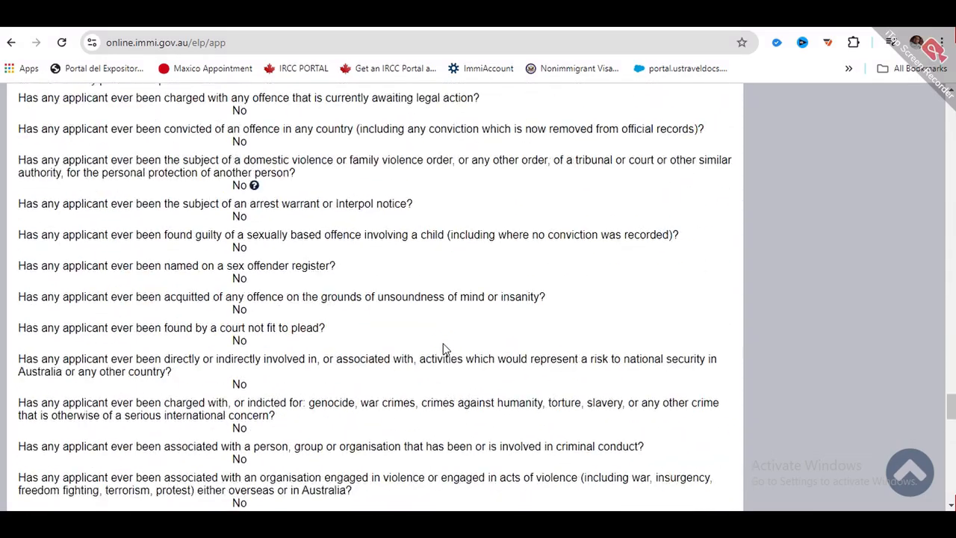
scroll(444, 349, down, 15)
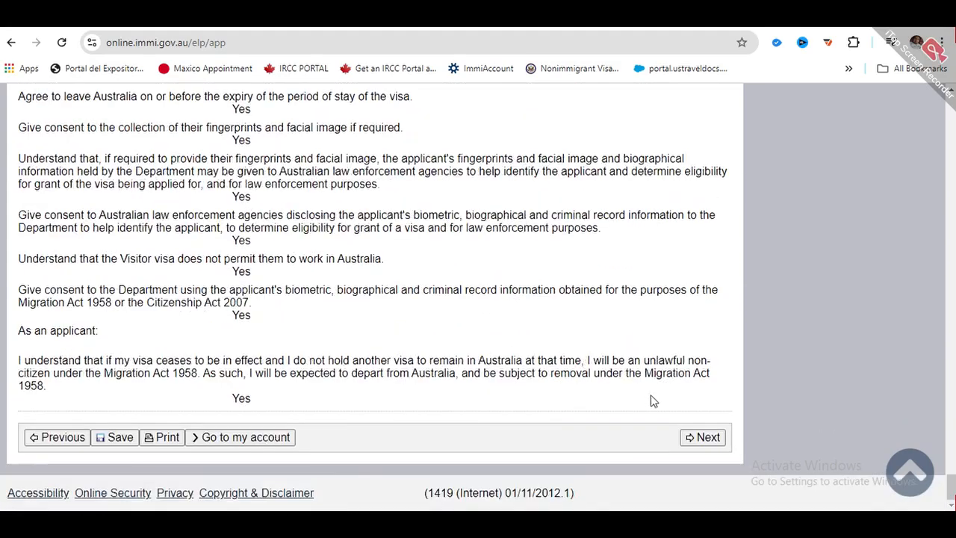
- Continue to Attach documents and review the required and recommended document categories
click(705, 441)
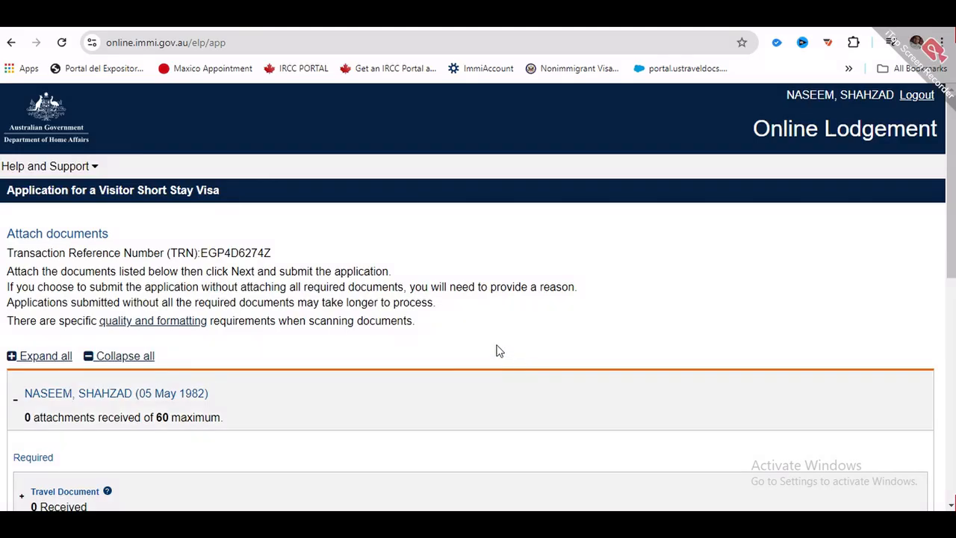
scroll(467, 317, down, 2)
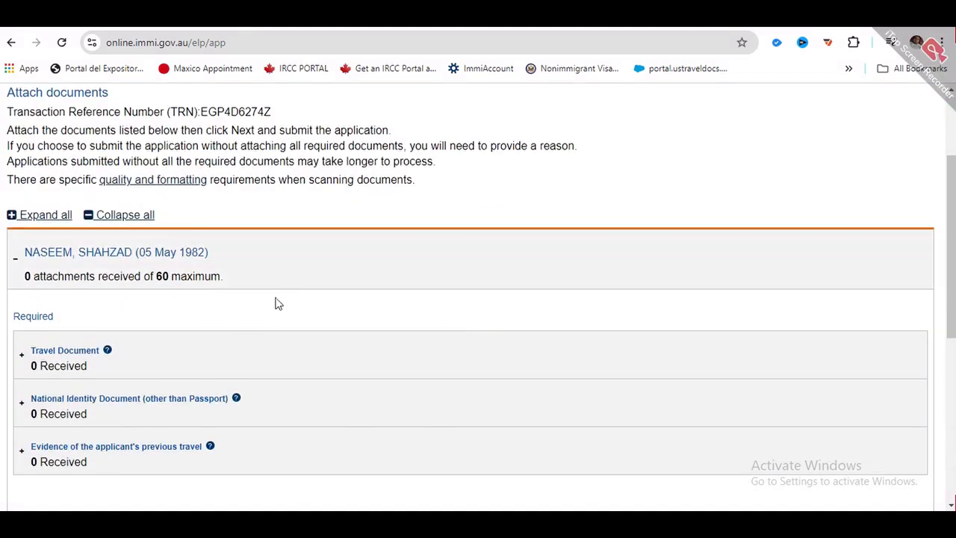
scroll(316, 288, down, 2)
scroll(316, 289, down, 3)
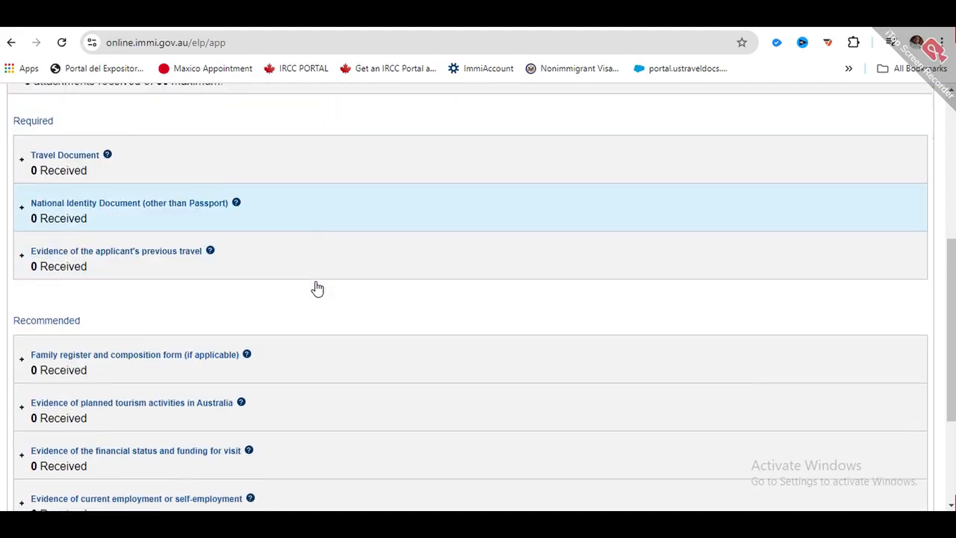
scroll(308, 314, up, 6)
scroll(306, 310, down, 3)
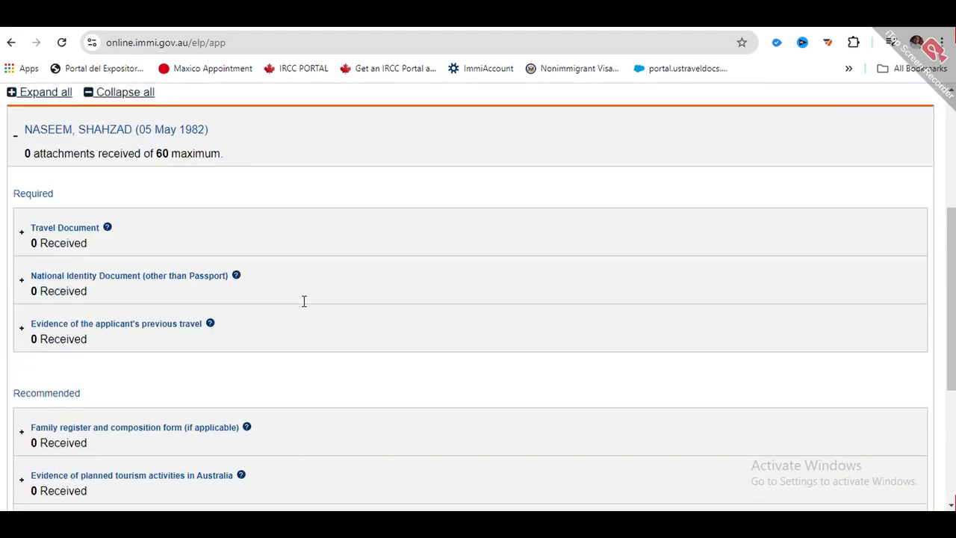
scroll(306, 314, down, 1)
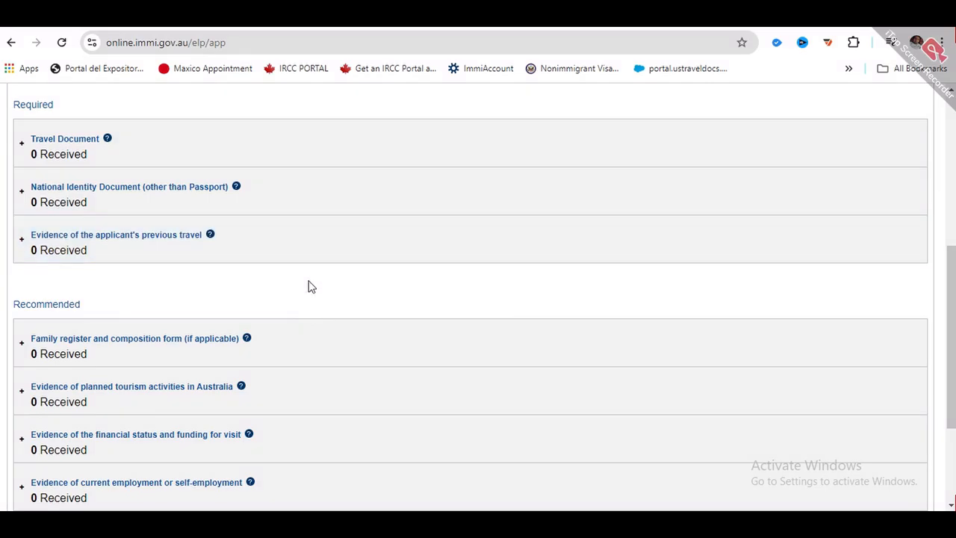
scroll(308, 285, up, 2)
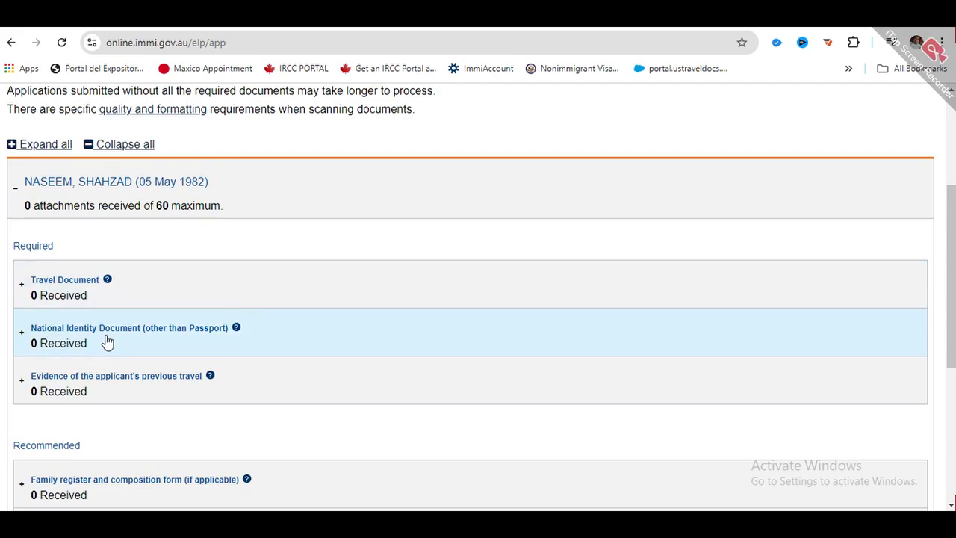
scroll(126, 335, down, 1)
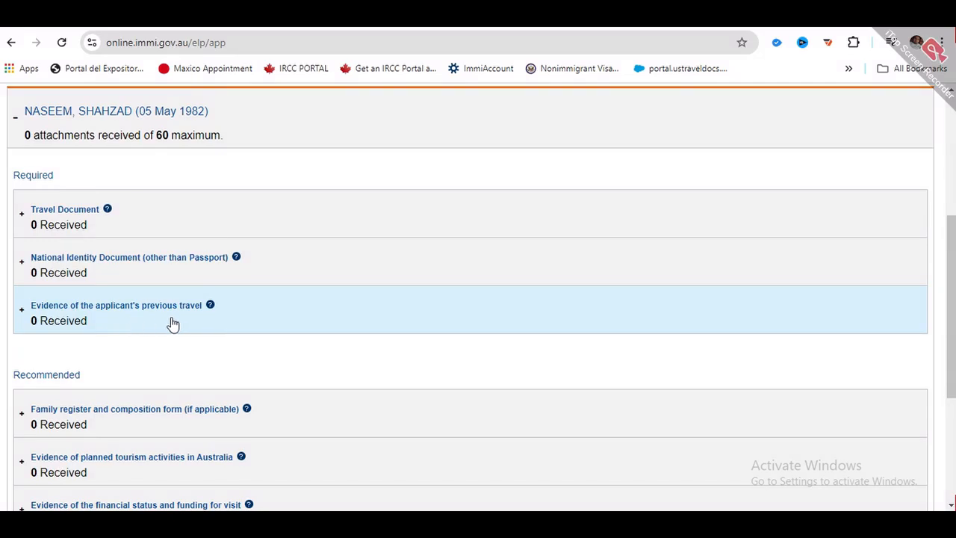
scroll(135, 320, down, 1)
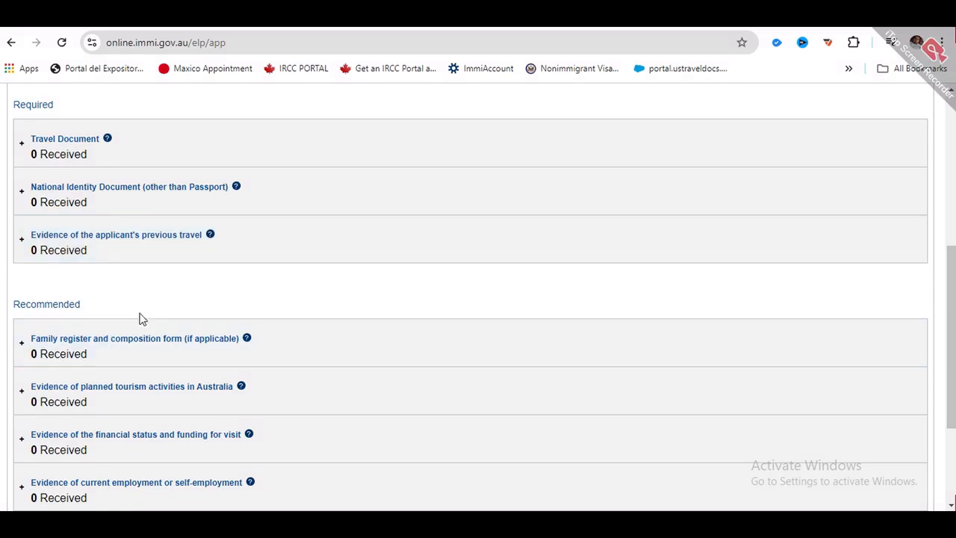
scroll(141, 320, down, 1)
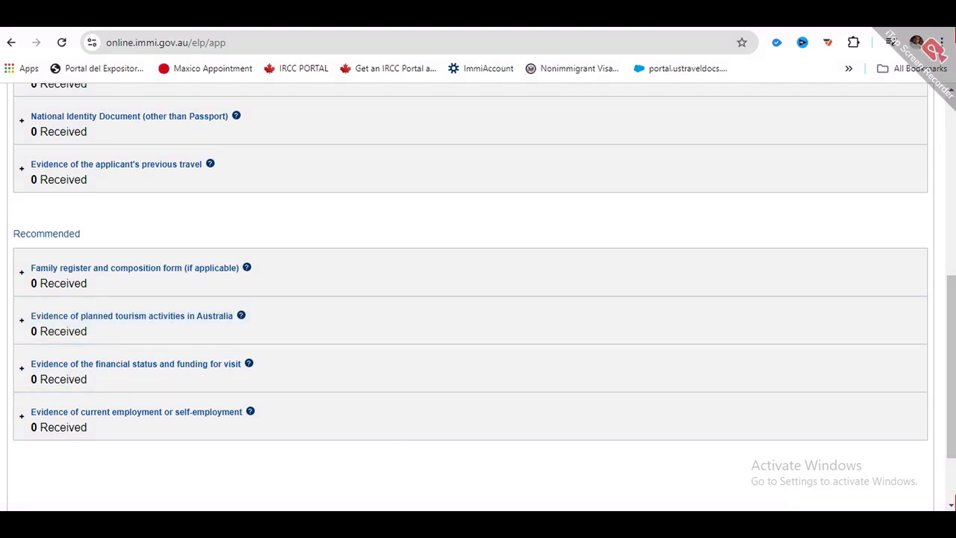
- Open the Tour Plan PDF from the applicant documents folder
click(422, 463)
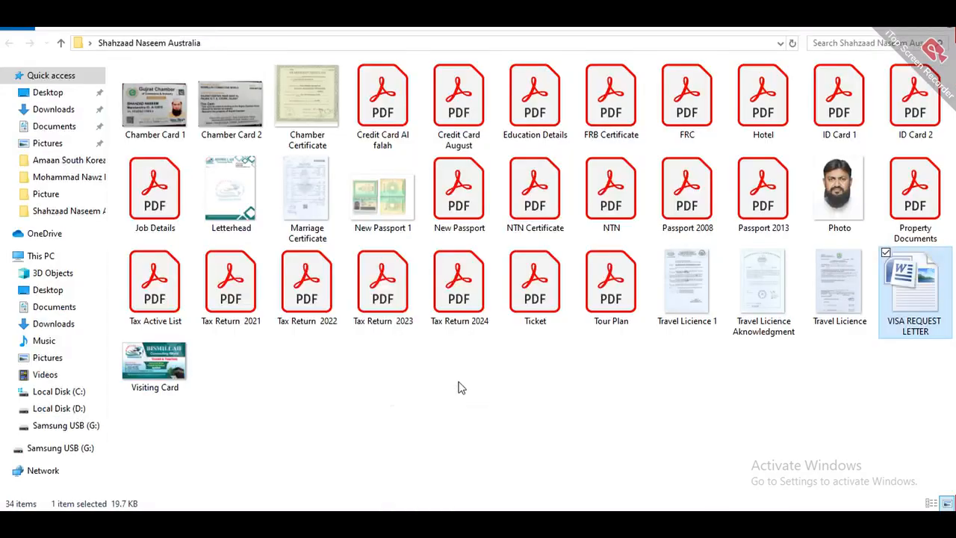
double_click(603, 296)
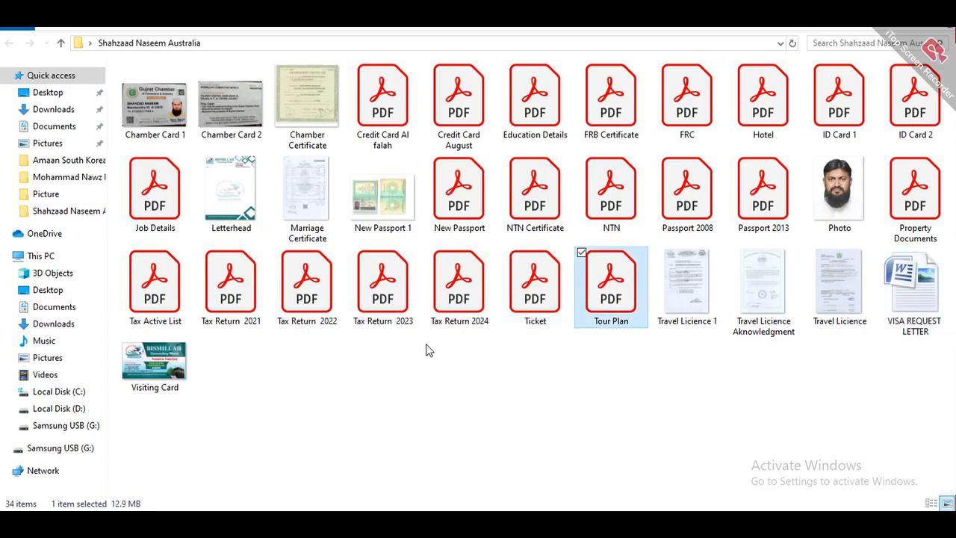
scroll(452, 334, down, 2)
scroll(452, 334, up, 2)
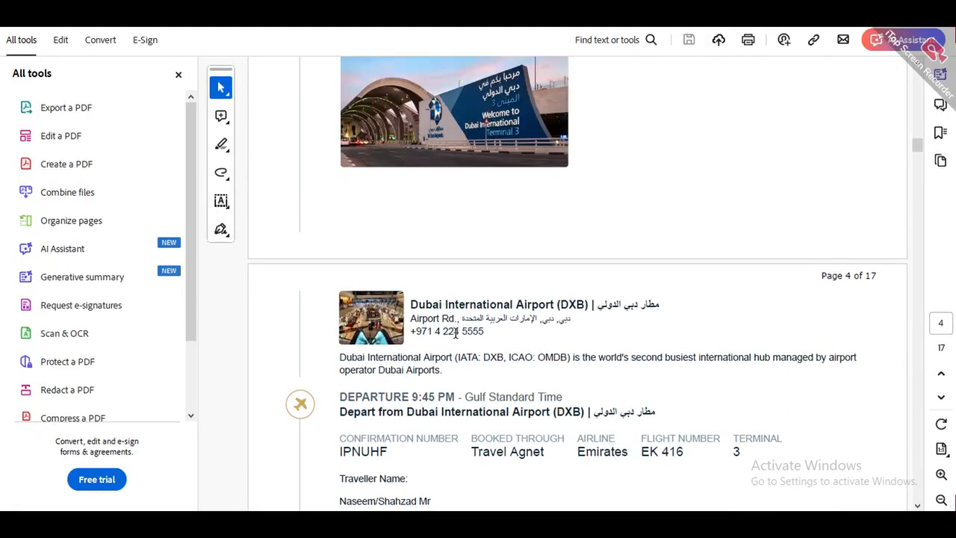
- Scroll through the pages of the 17-page Australia Tour Plan itinerary PDF in Acrobat
scroll(454, 335, up, 7)
scroll(456, 336, up, 15)
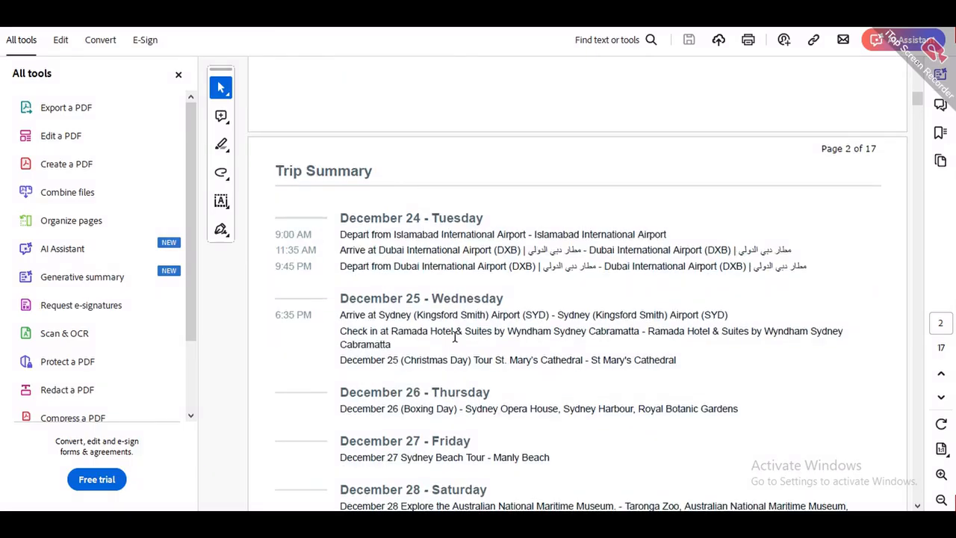
scroll(459, 348, up, 4)
scroll(458, 348, down, 15)
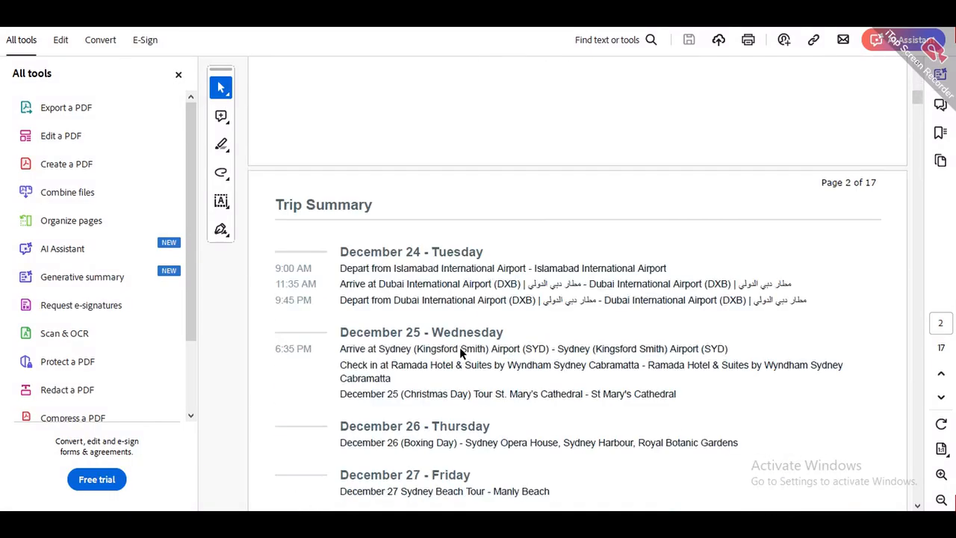
scroll(458, 342, down, 18)
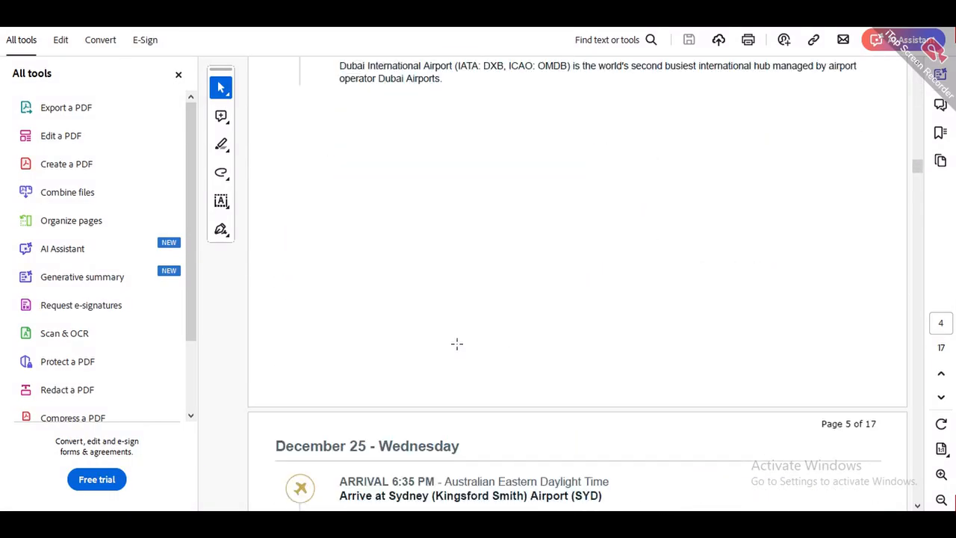
scroll(459, 342, down, 4)
scroll(458, 342, up, 2)
scroll(459, 343, down, 10)
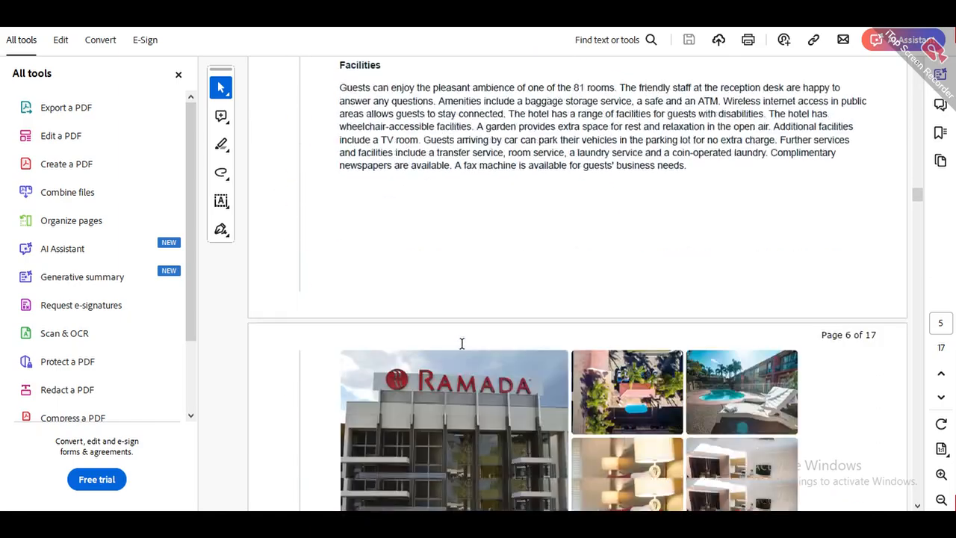
scroll(459, 344, down, 16)
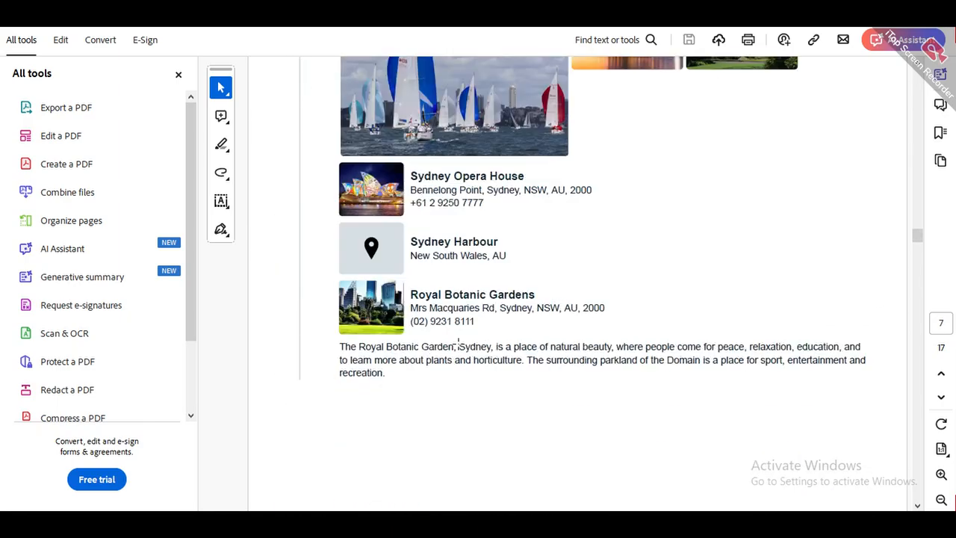
scroll(462, 344, down, 18)
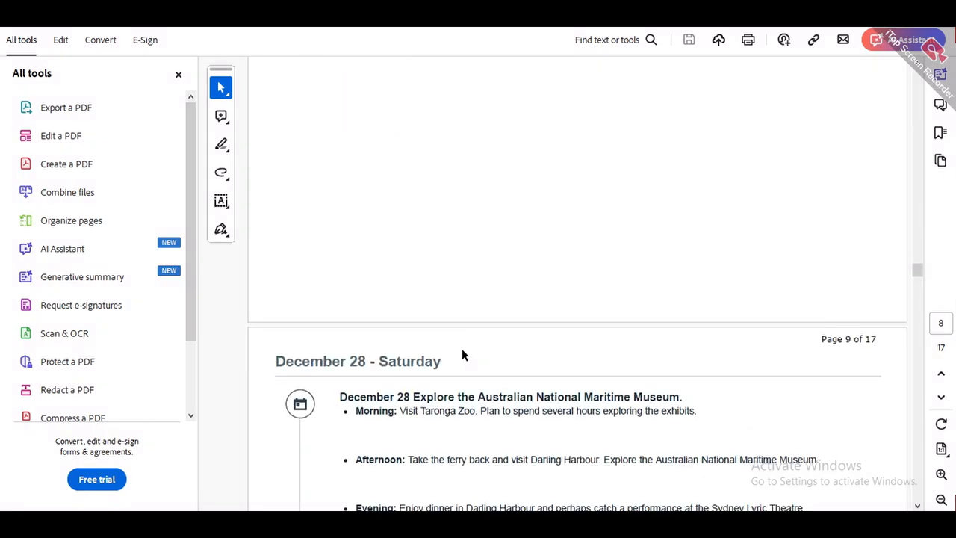
scroll(458, 345, down, 20)
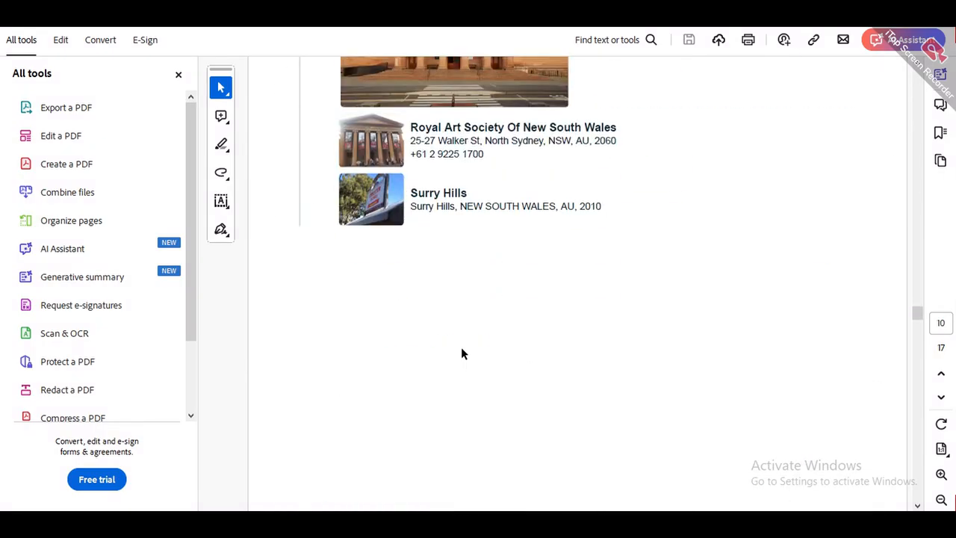
scroll(456, 346, down, 15)
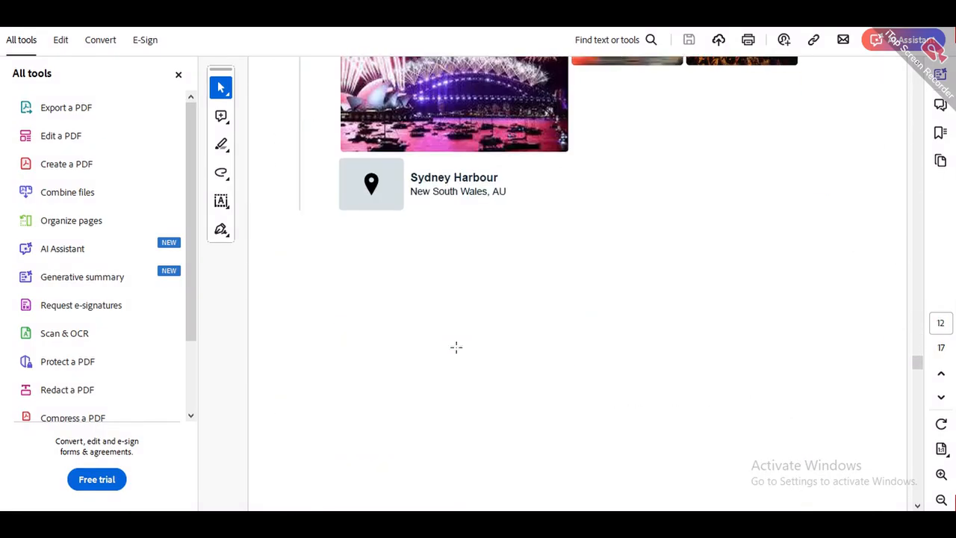
scroll(795, 387, down, 15)
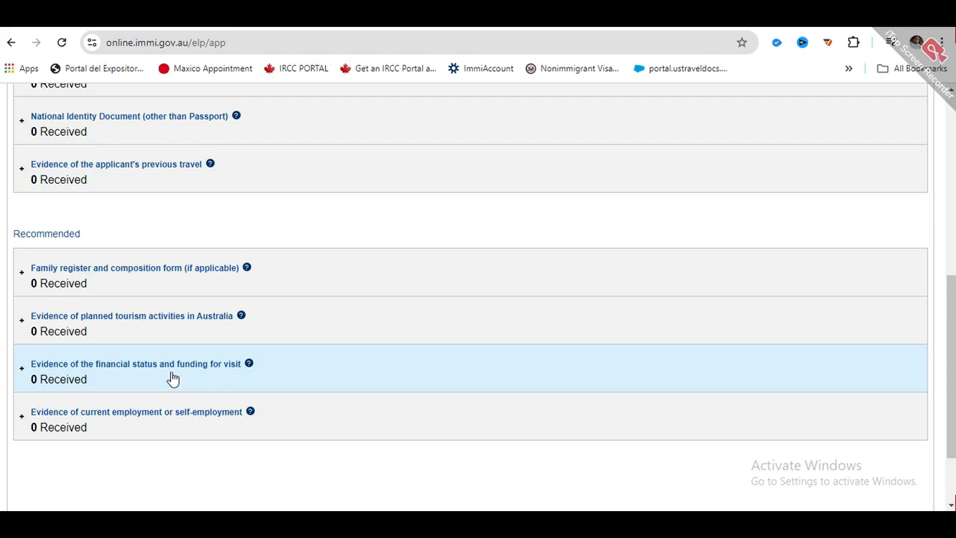
scroll(77, 416, down, 3)
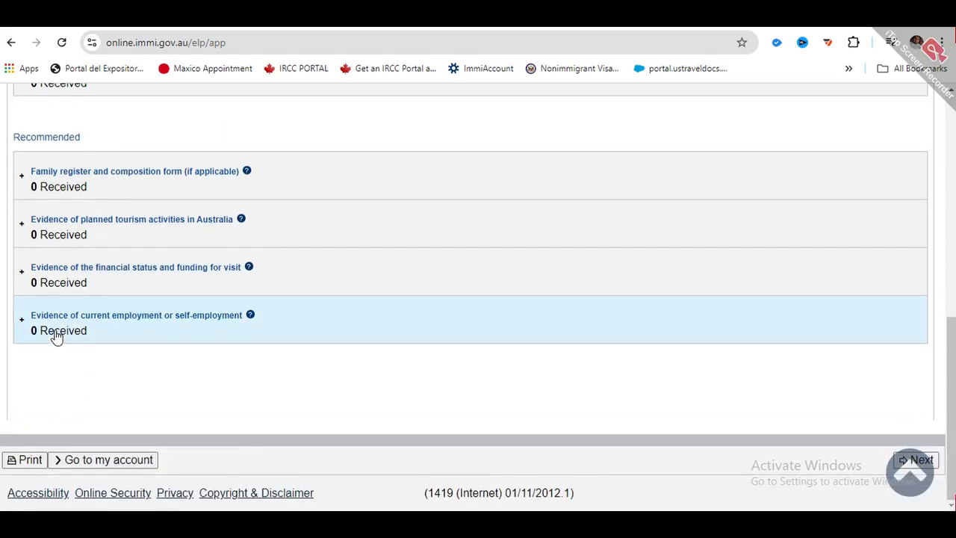
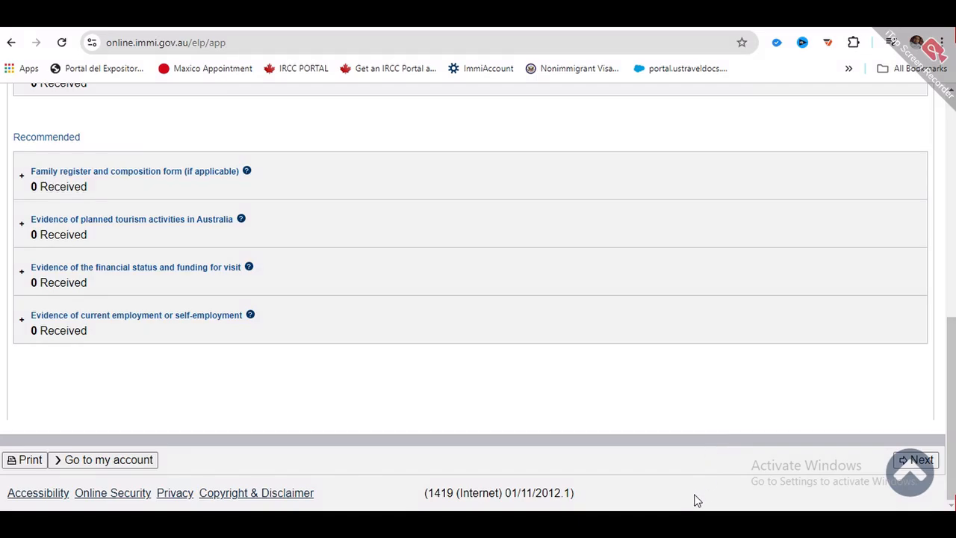
- Attach New Passport 1.pdf as a Passport travel document described as 'Passport'
scroll(696, 499, up, 5)
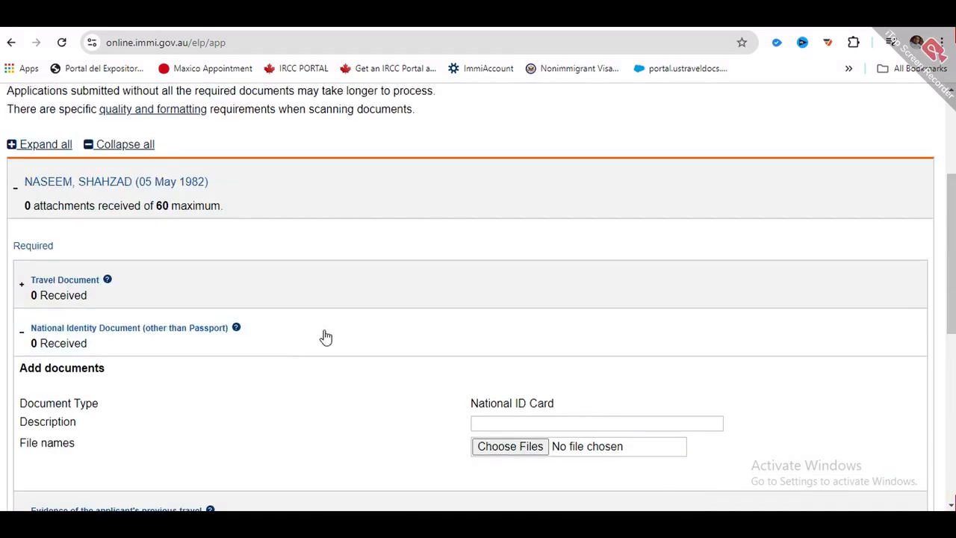
scroll(523, 317, down, 1)
click(115, 282)
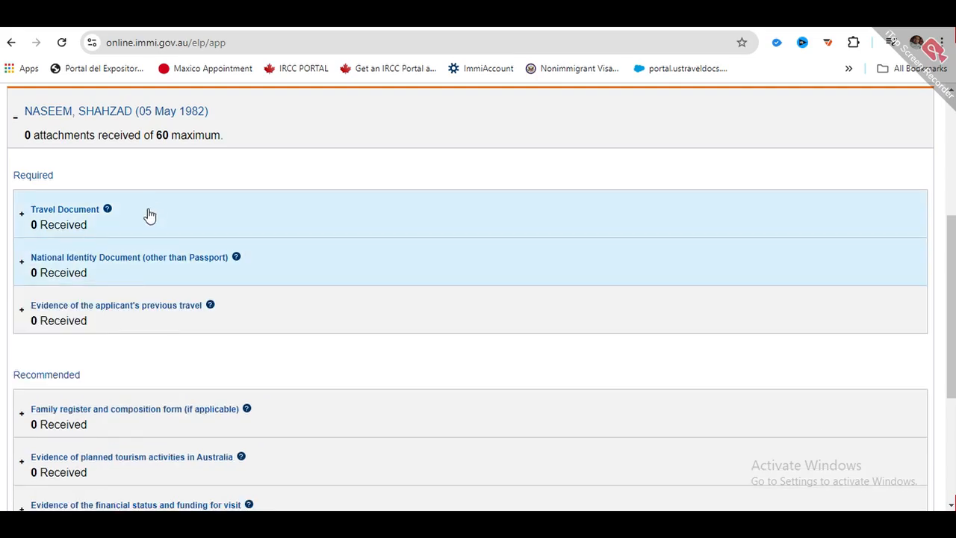
click(151, 217)
click(572, 289)
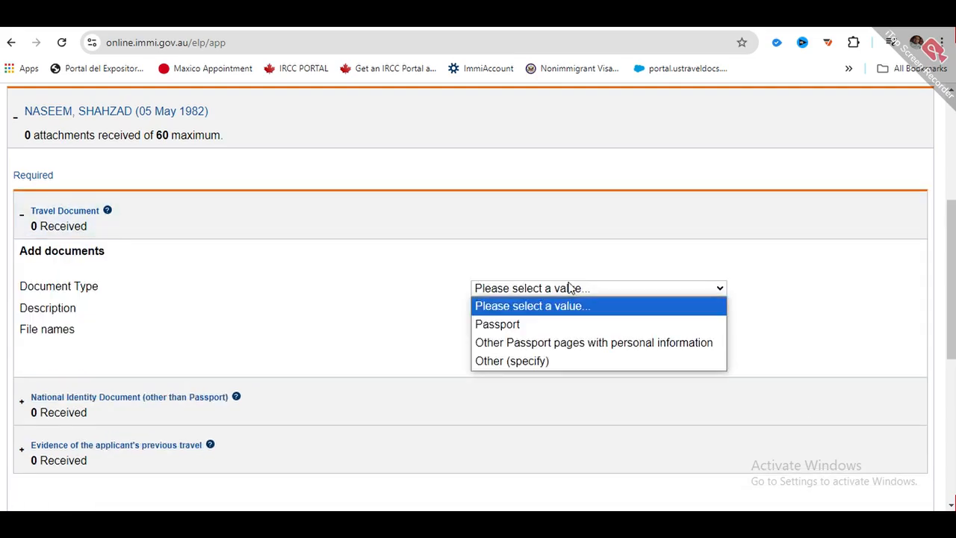
click(535, 325)
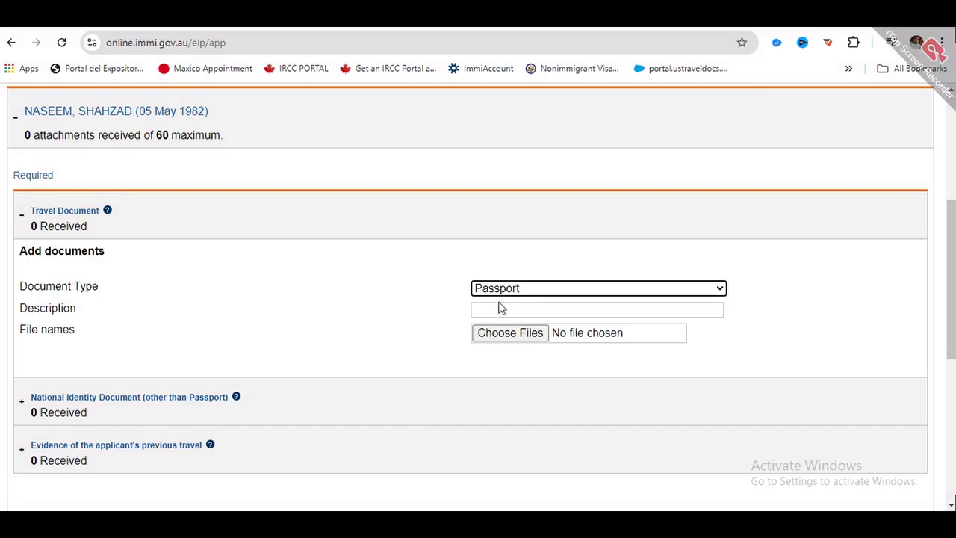
click(523, 309)
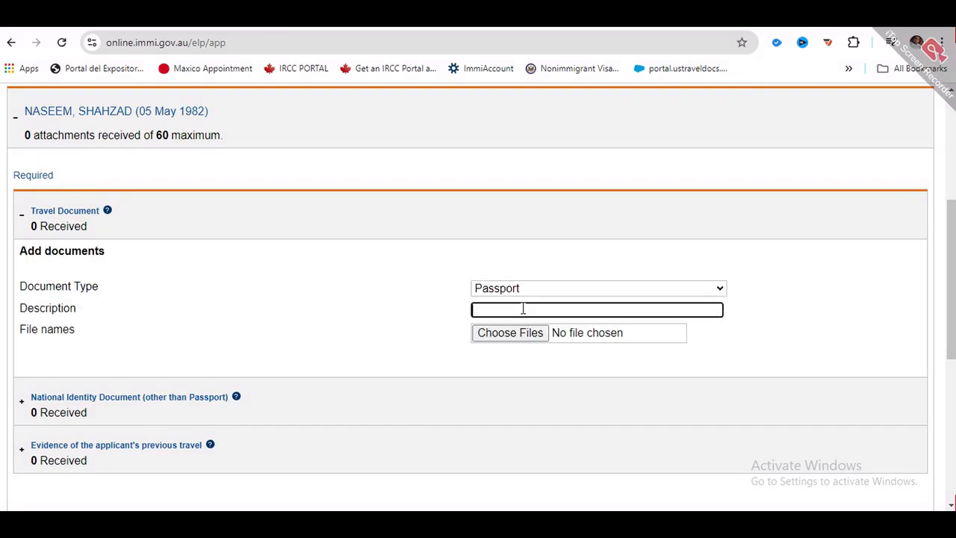
text(Passport)
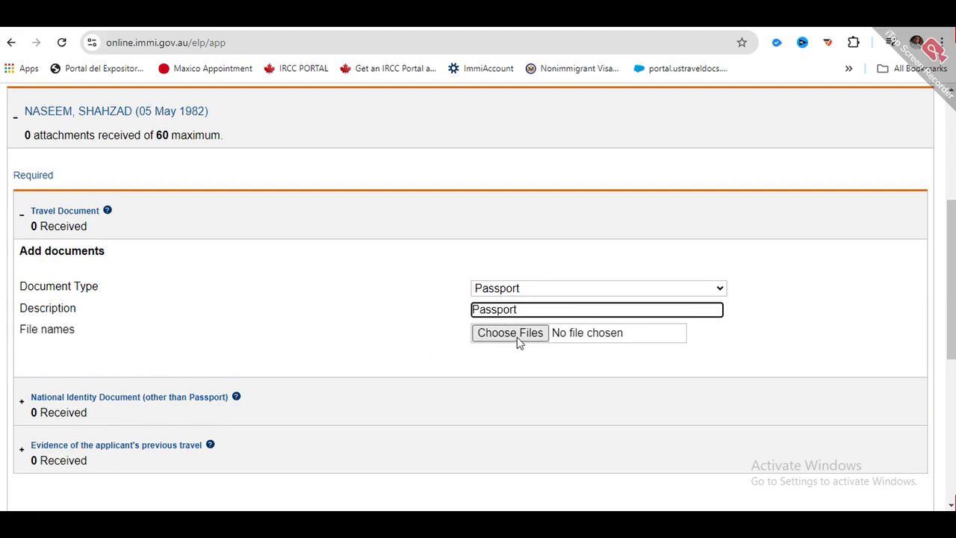
click(525, 337)
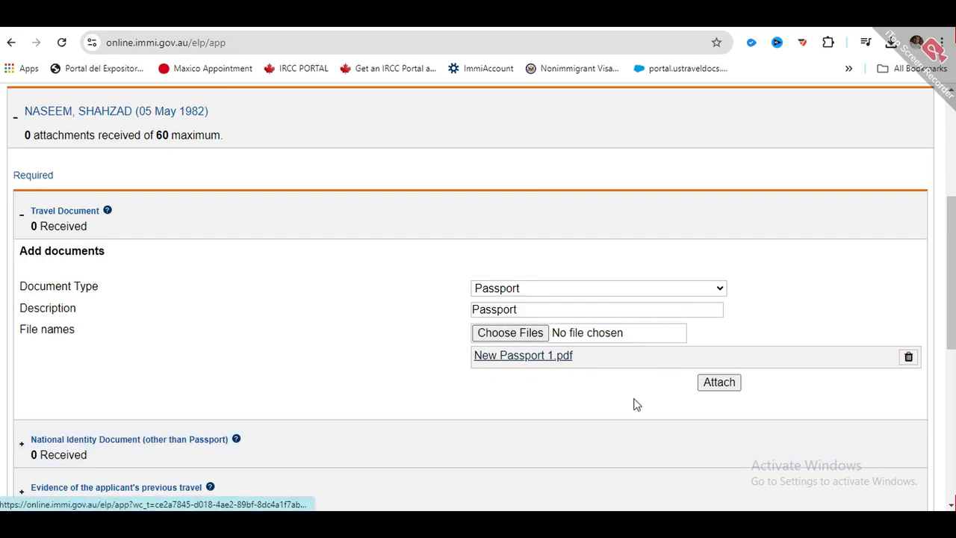
click(724, 389)
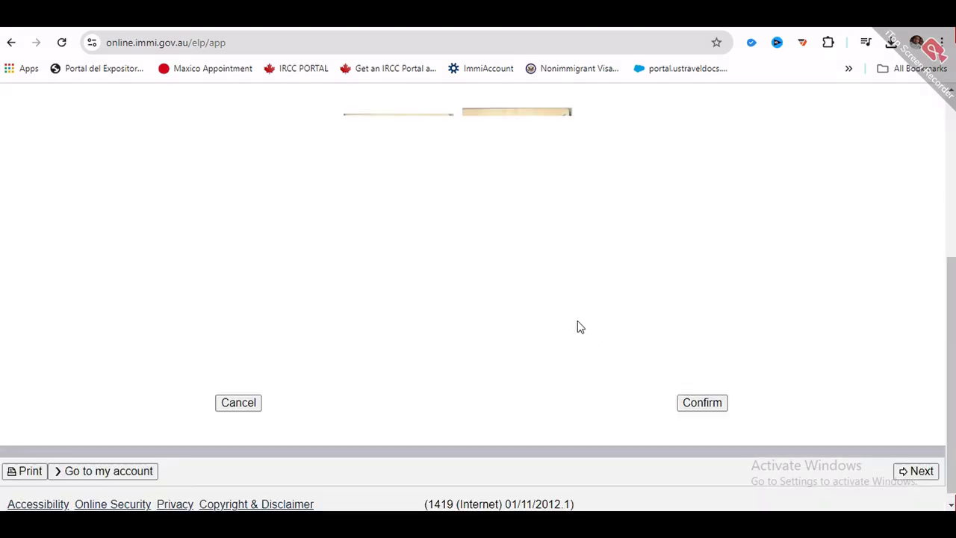
click(688, 395)
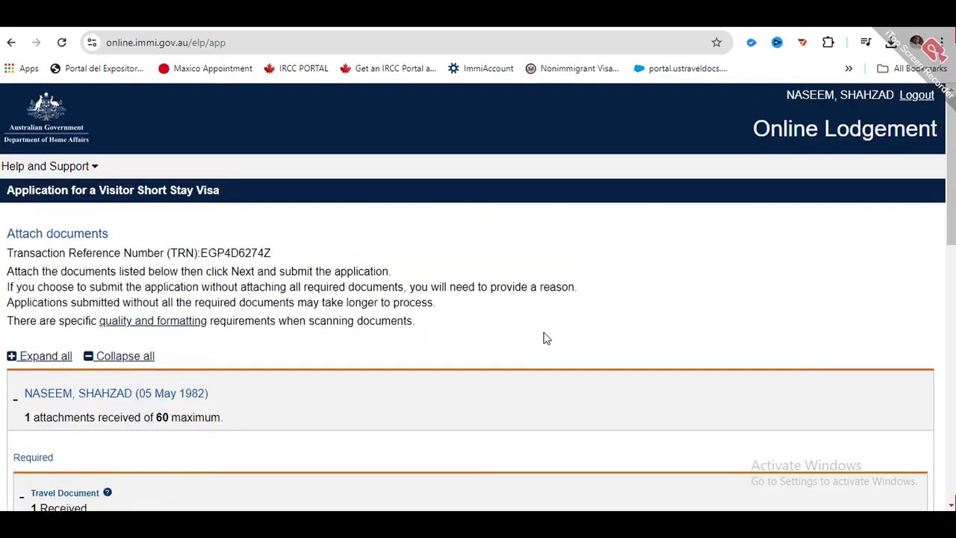
- Enter 'National Identity Crad' as the national ID card attachment's description
scroll(156, 386, down, 2)
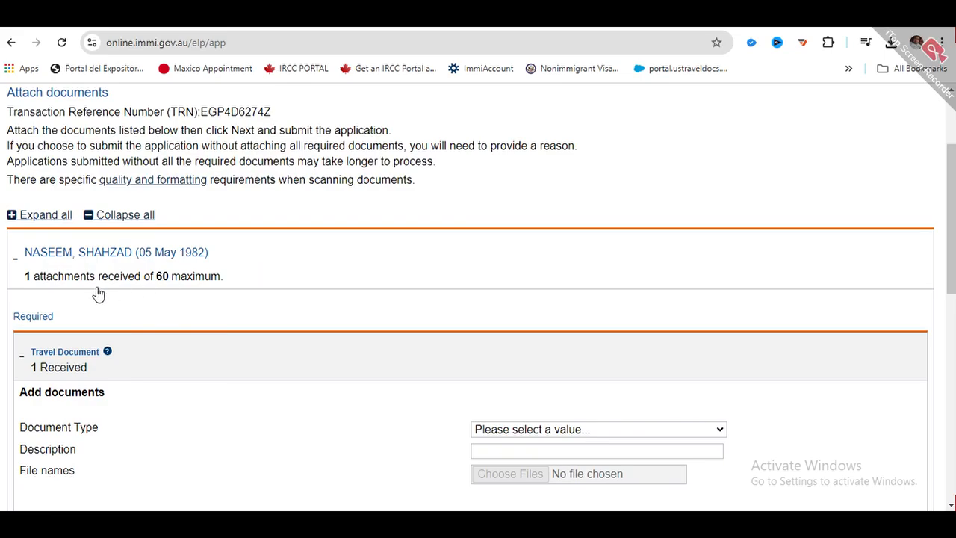
scroll(38, 284, down, 1)
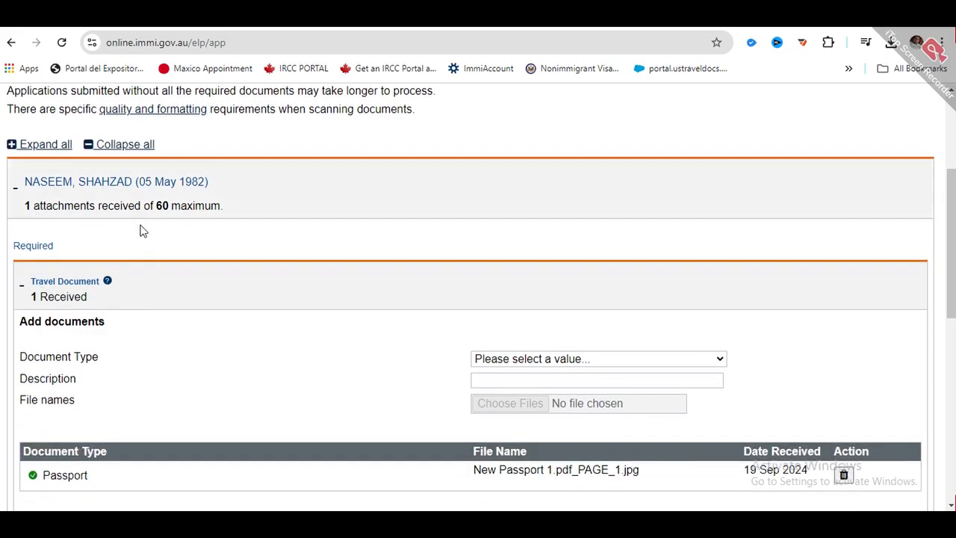
scroll(107, 299, down, 1)
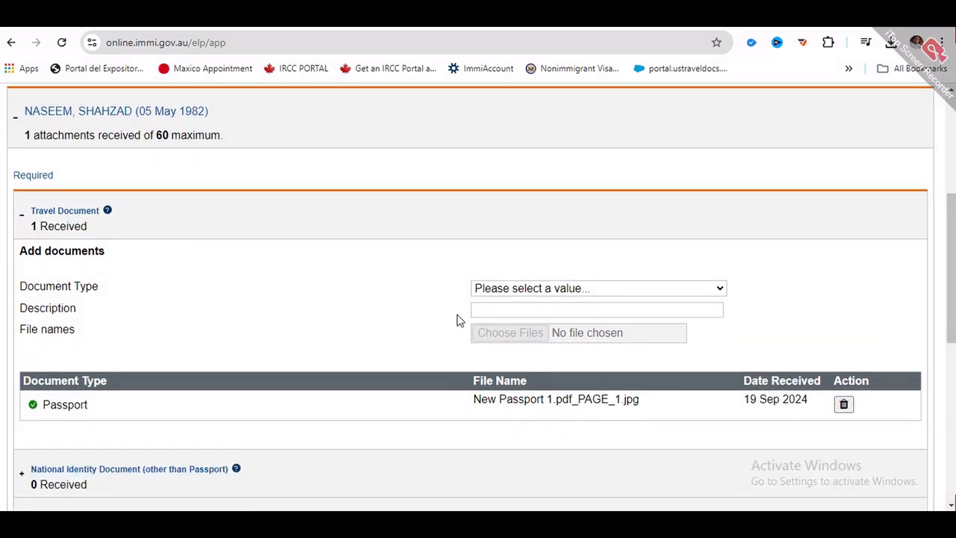
click(544, 288)
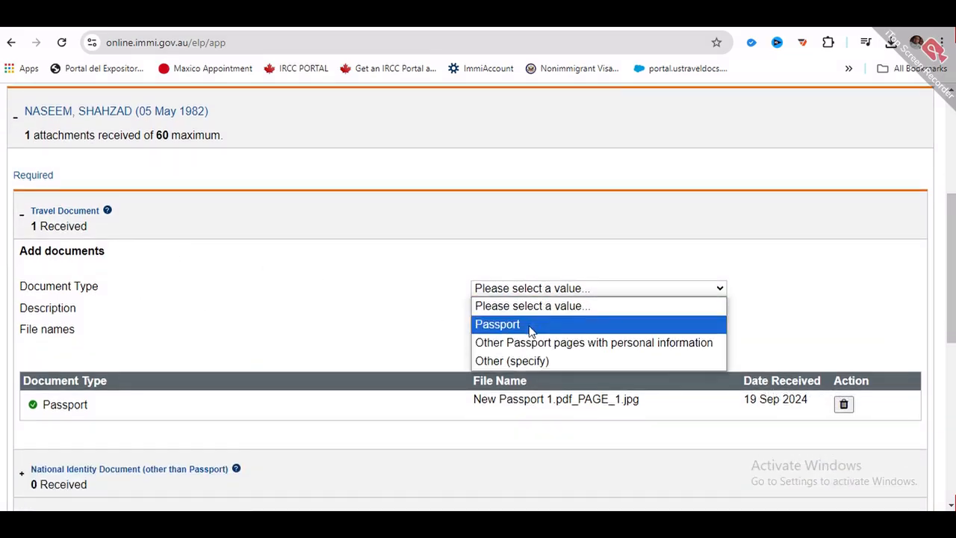
click(368, 297)
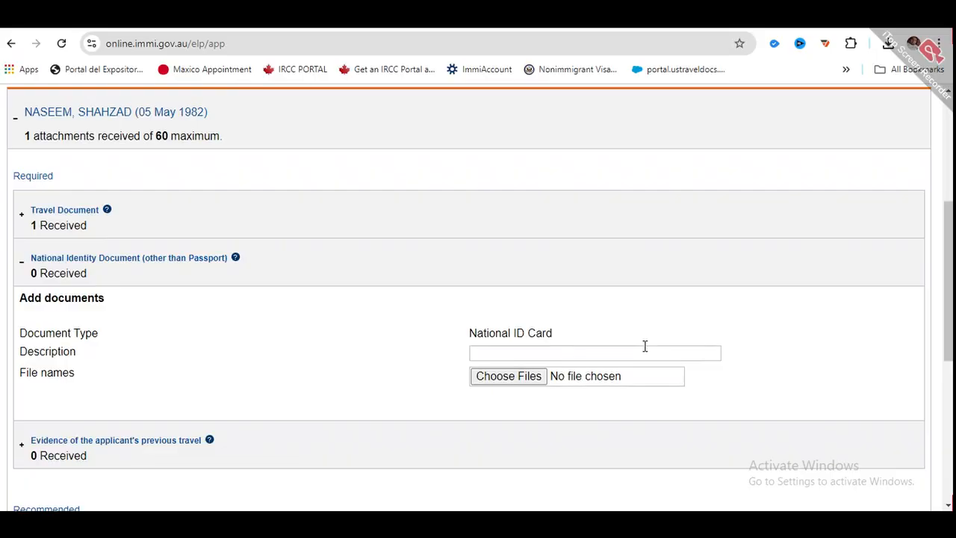
click(645, 347)
text(Natio)
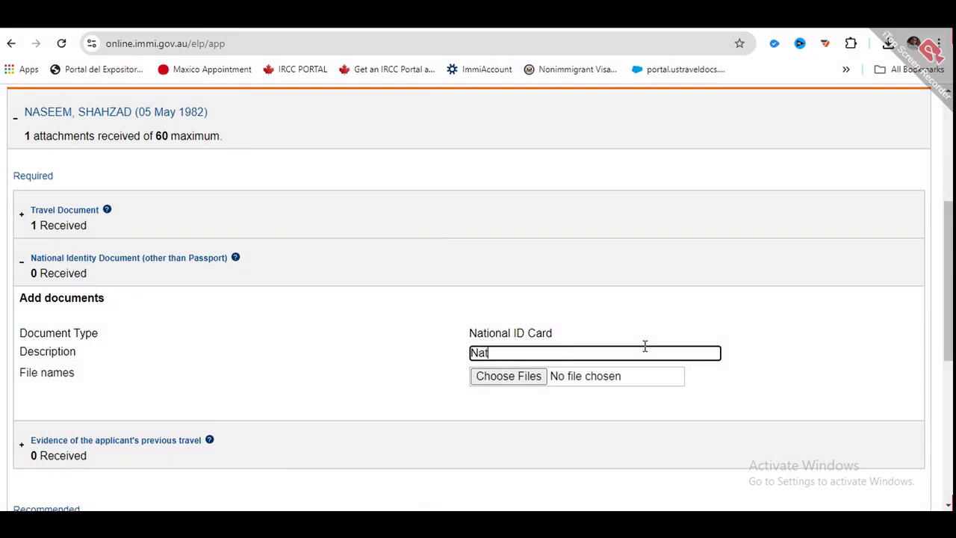
text(nal Identity Crad)
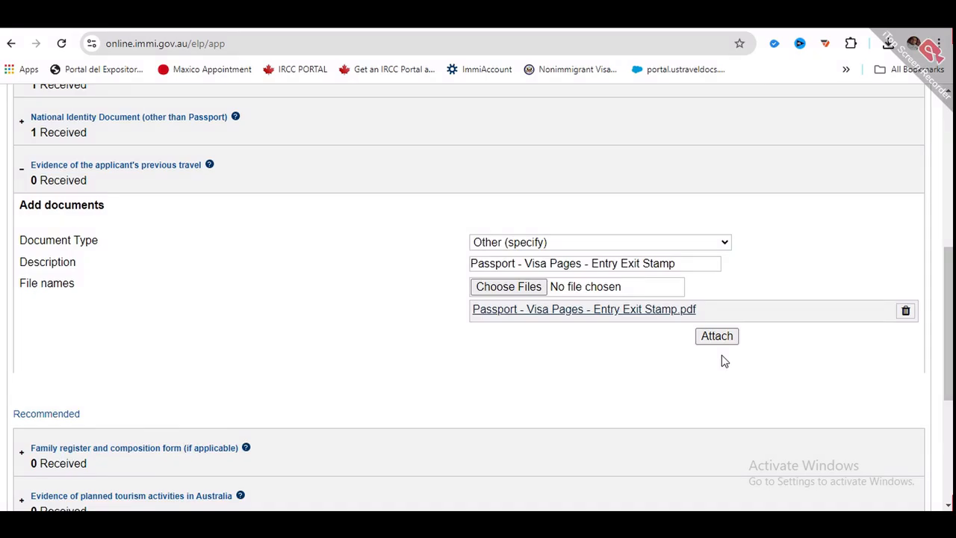
- Attach the passport visa-pages entry/exit stamp PDF as previous-travel evidence
click(718, 337)
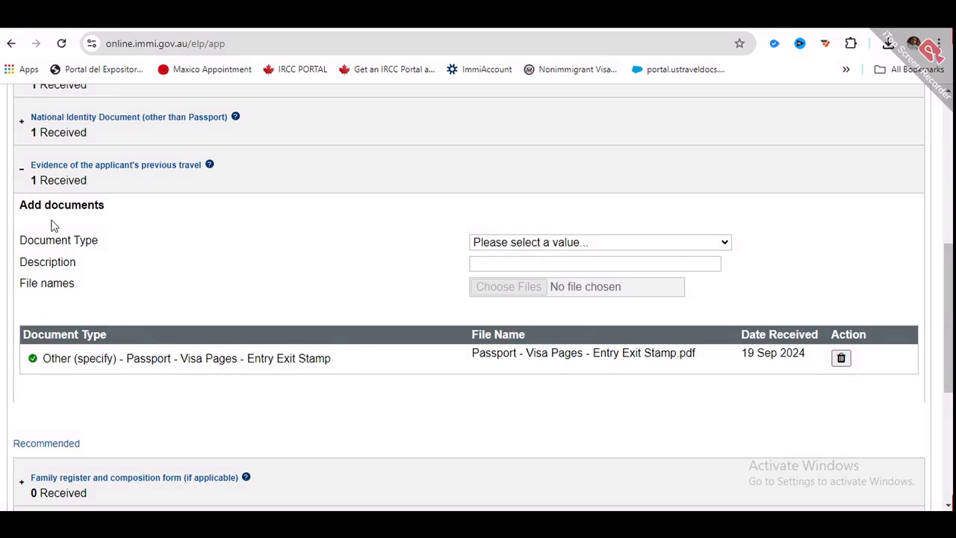
click(19, 175)
scroll(79, 225, up, 2)
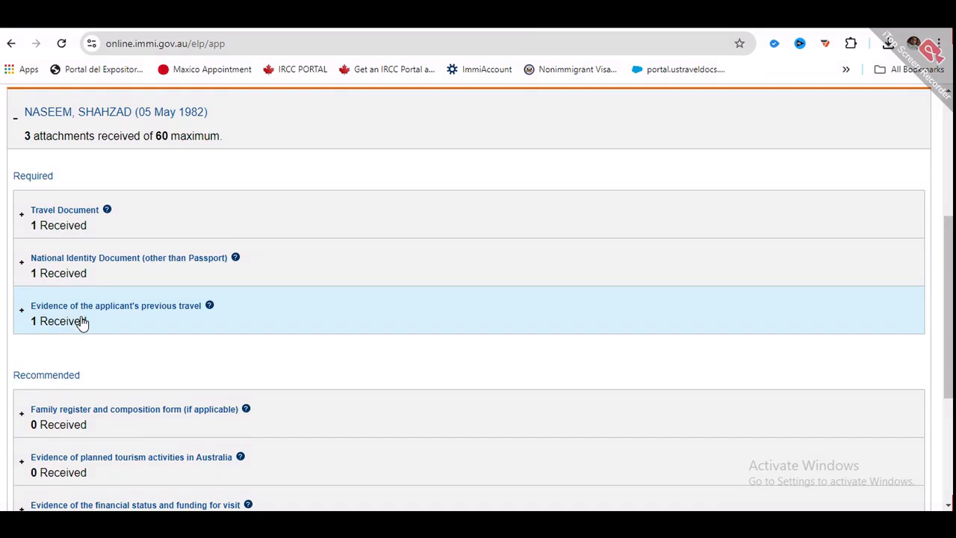
- Review all 15 uploaded attachments, then collapse the applicant's document list
scroll(107, 273, down, 2)
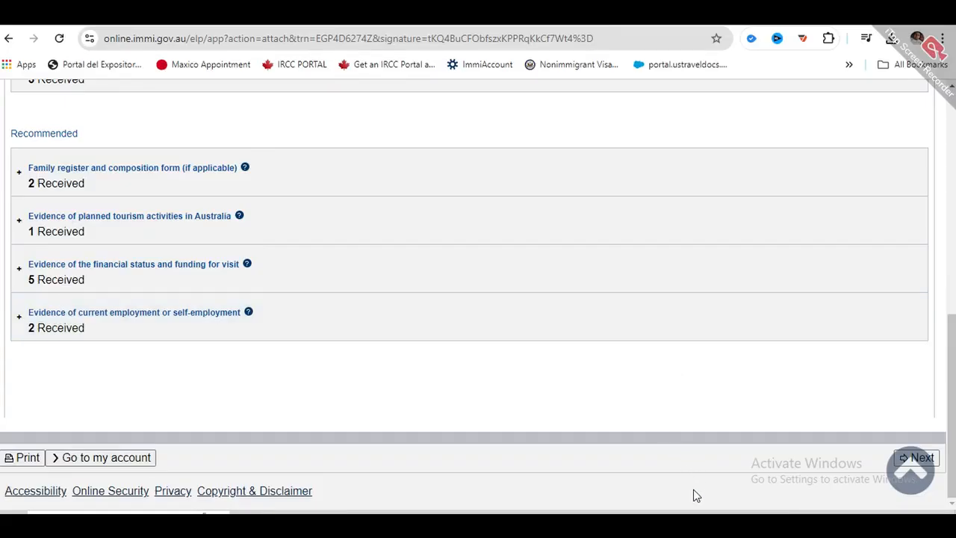
scroll(151, 345, up, 2)
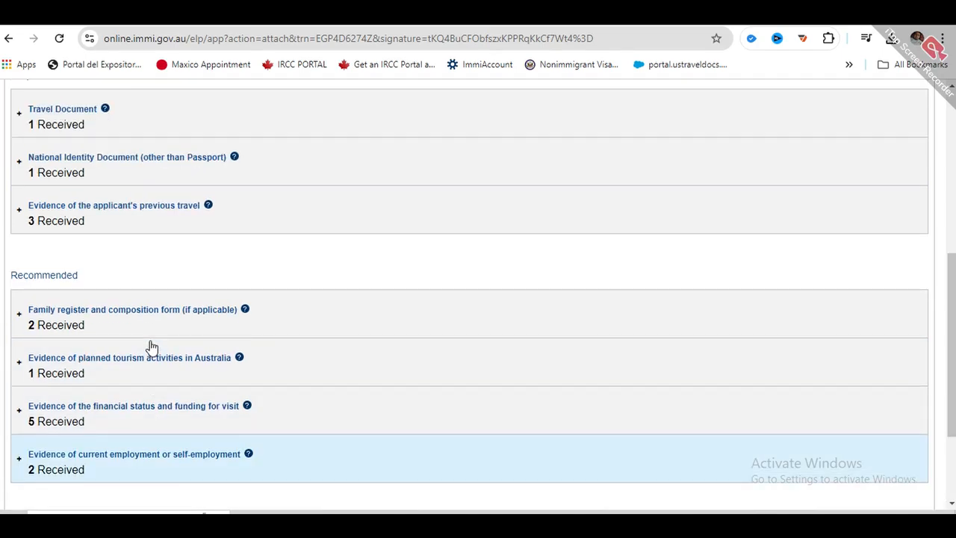
scroll(217, 331, up, 5)
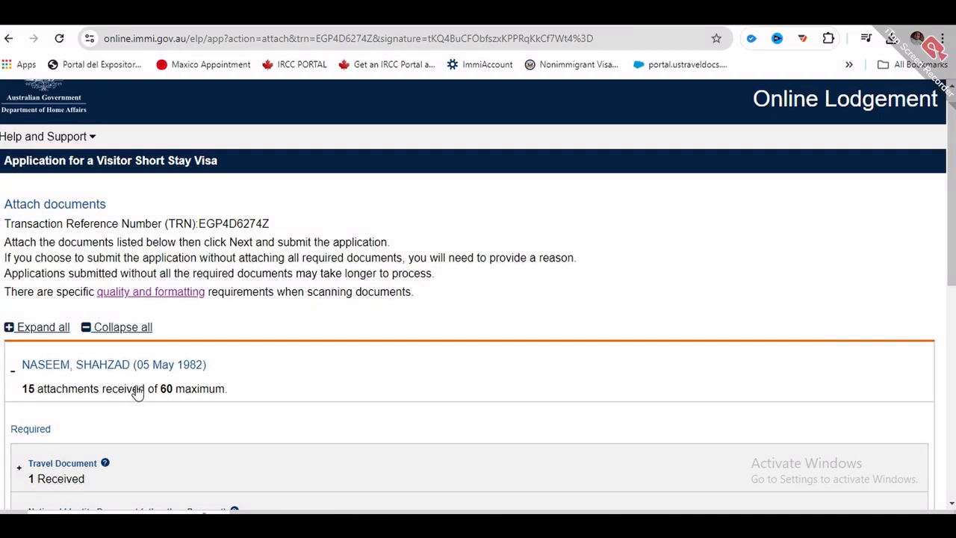
scroll(97, 385, down, 1)
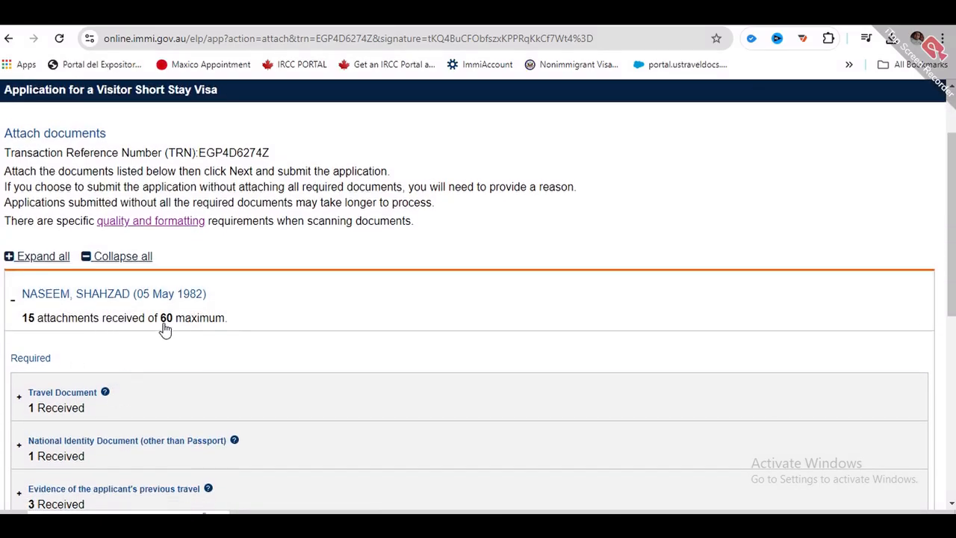
scroll(161, 331, down, 6)
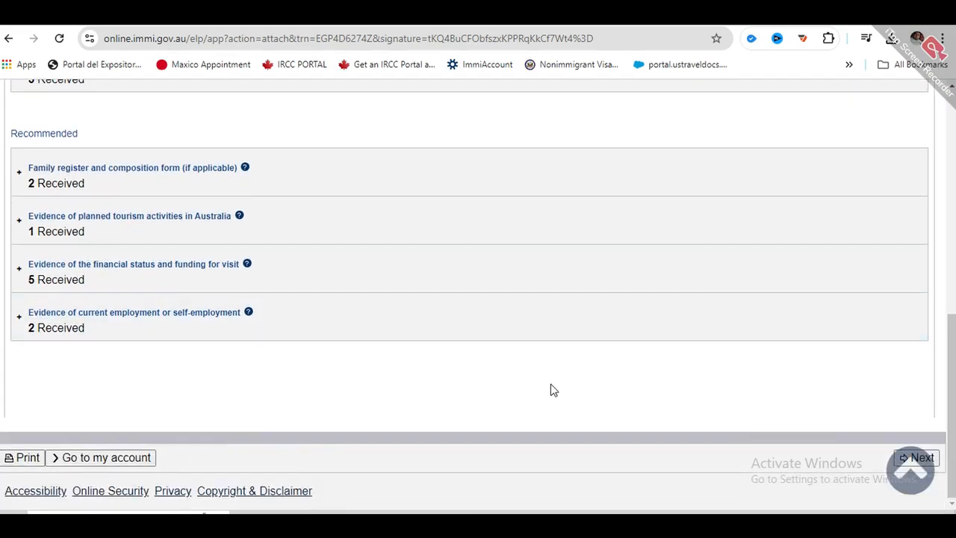
click(912, 469)
scroll(418, 340, down, 6)
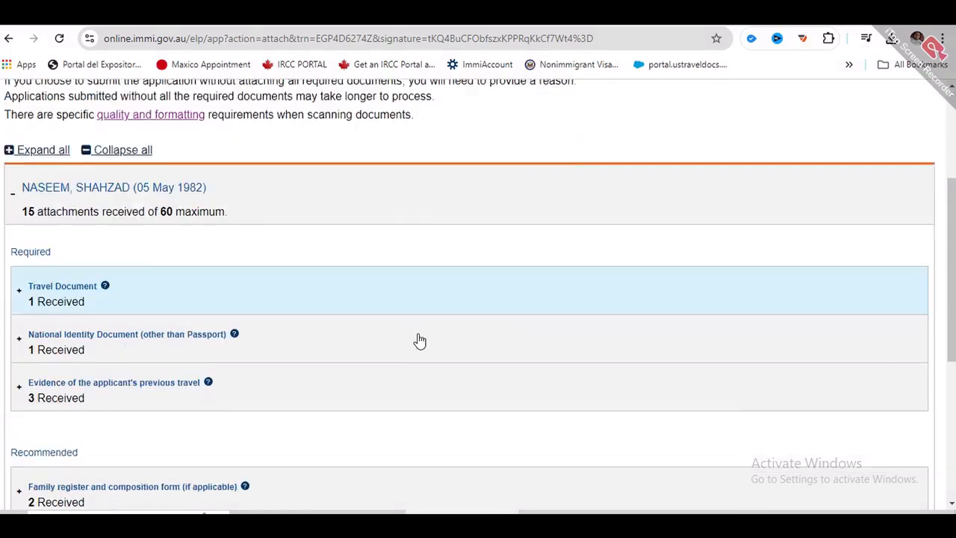
scroll(75, 269, up, 4)
click(65, 272)
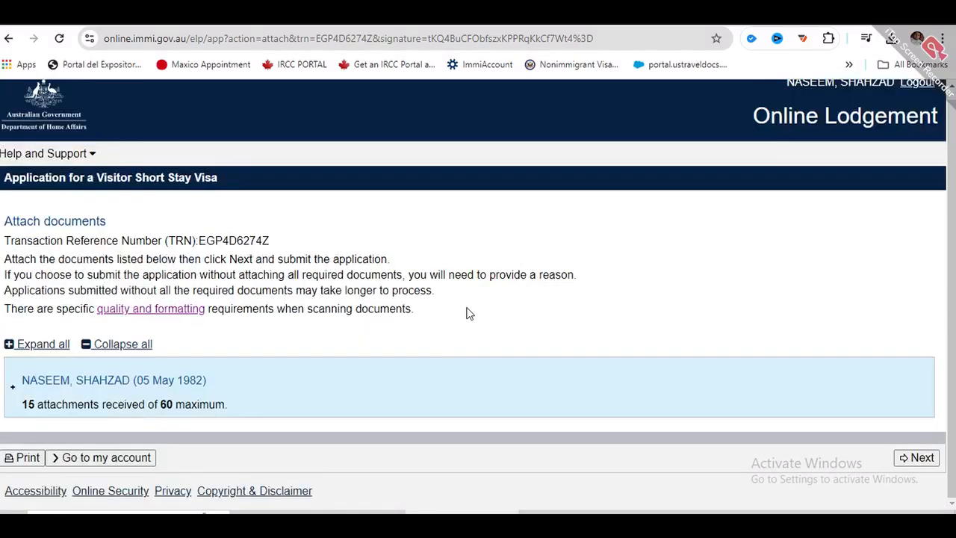
- Go past Attach documents and submit the application, reaching the $195.00 AUD payment page
click(921, 458)
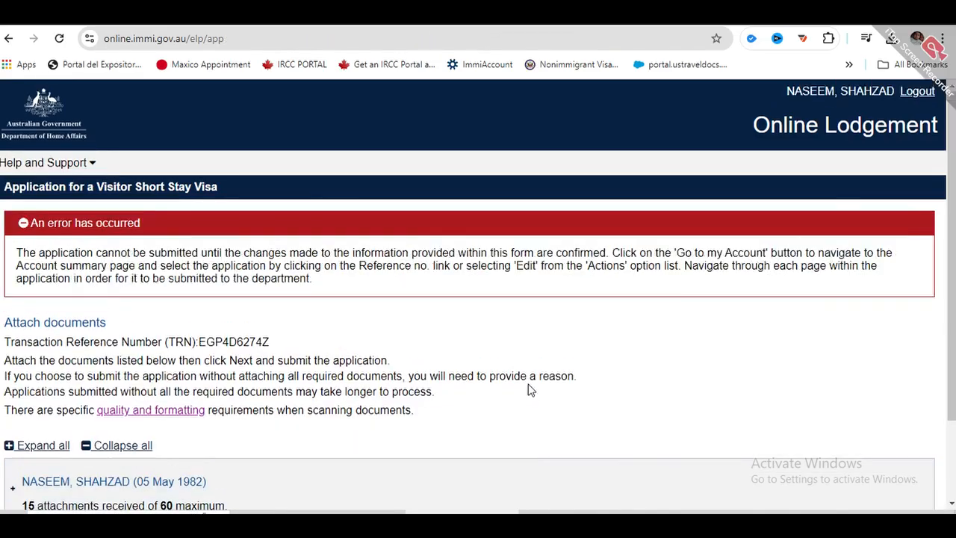
scroll(389, 325, down, 1)
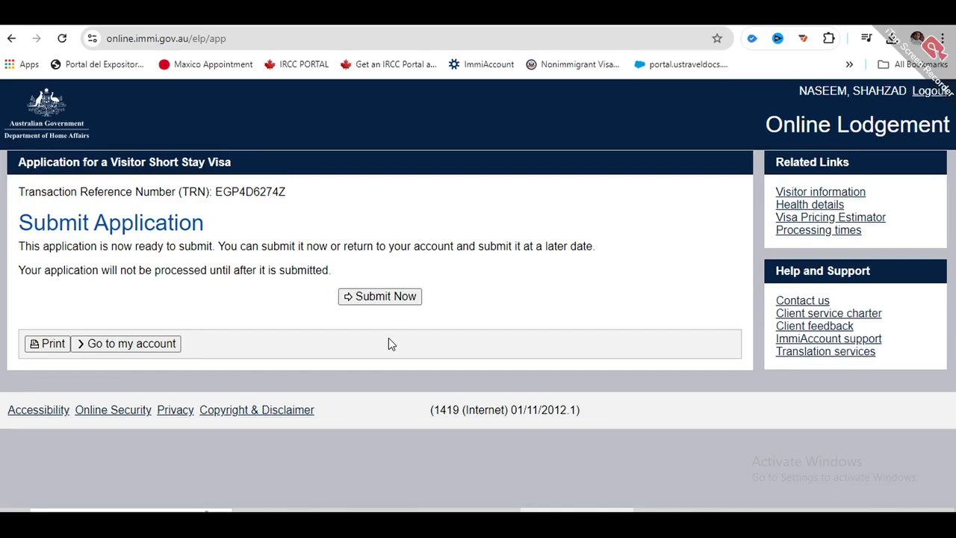
click(390, 296)
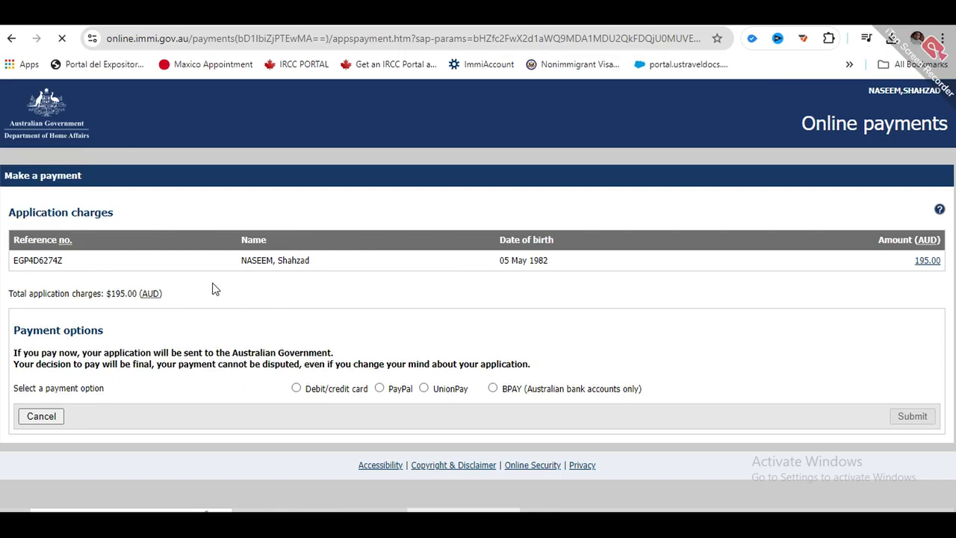
- Choose debit/credit card as the payment method and look over the card details form
click(296, 388)
scroll(269, 415, down, 5)
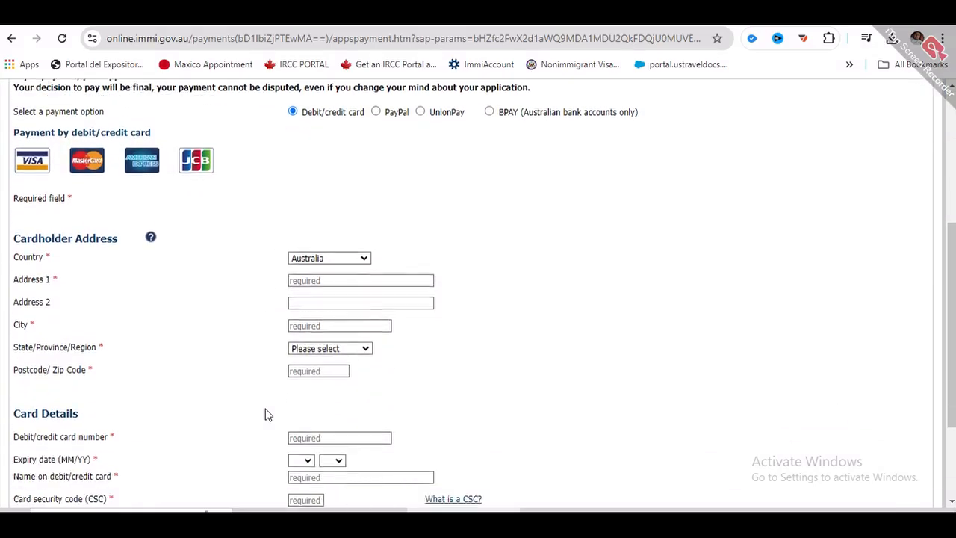
scroll(299, 315, down, 1)
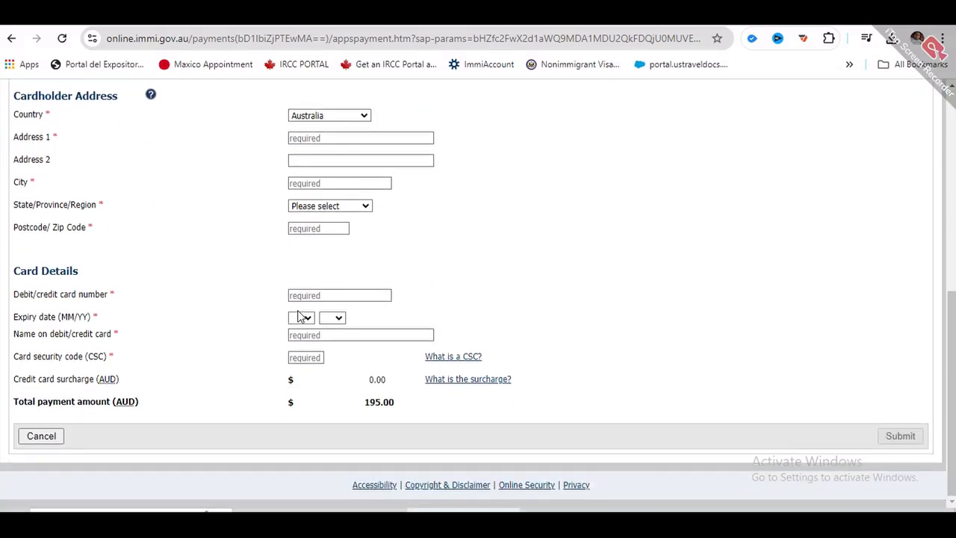
scroll(299, 317, up, 1)
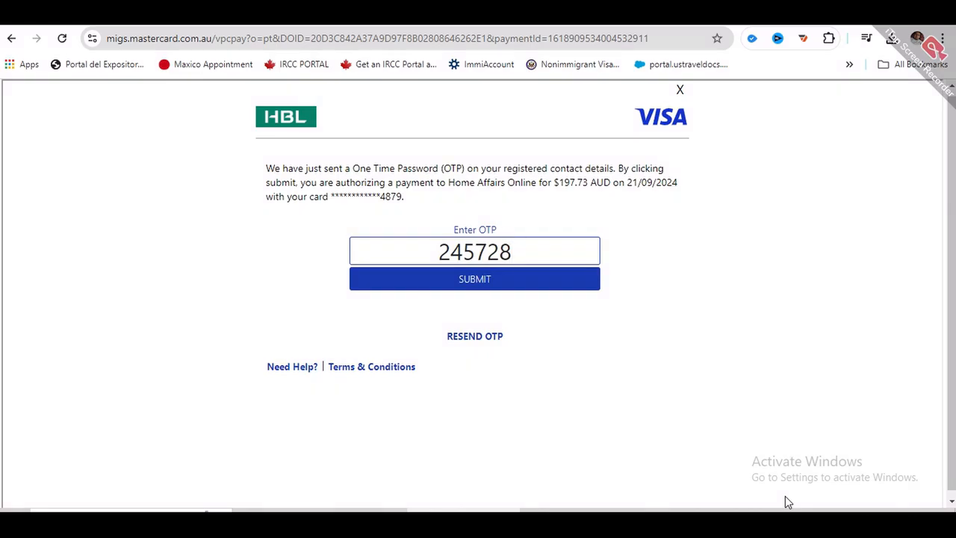
- Authorise the $197.73 AUD card payment with the one-time password
click(478, 288)
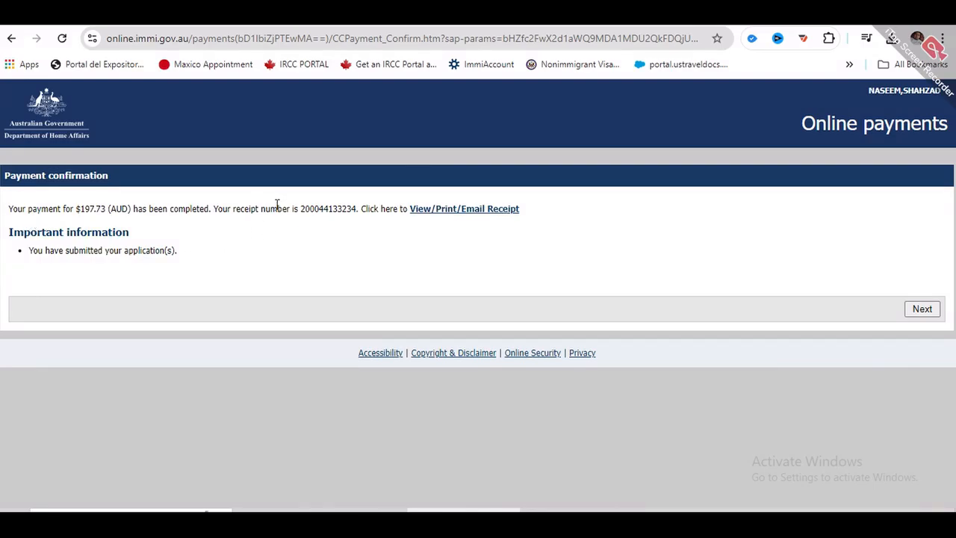
- View the payment receipt PDF, close it, and go on to the application home
click(436, 214)
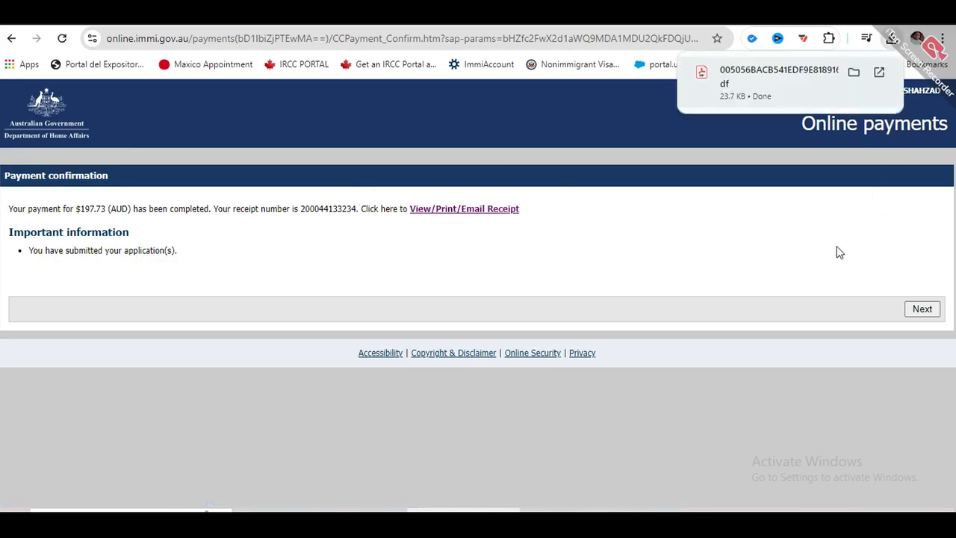
click(941, 66)
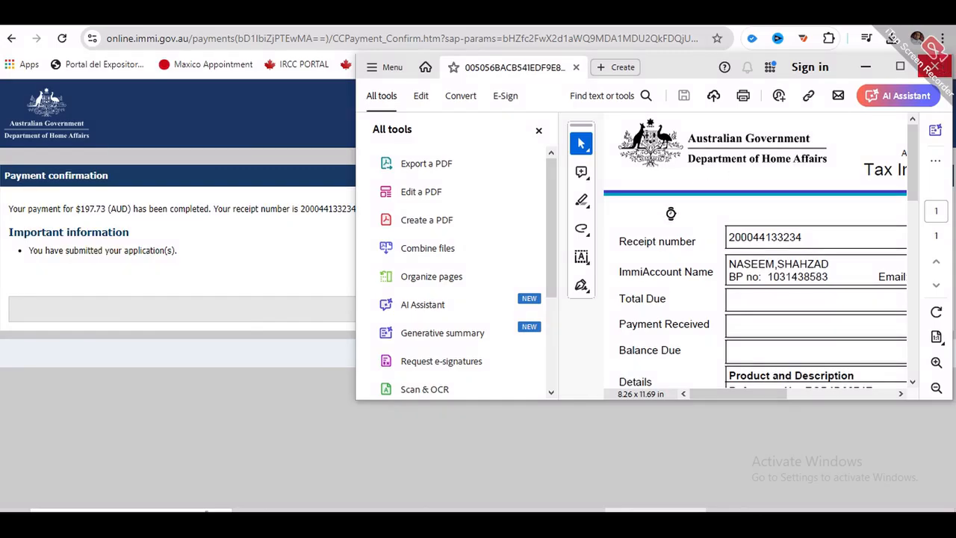
click(932, 309)
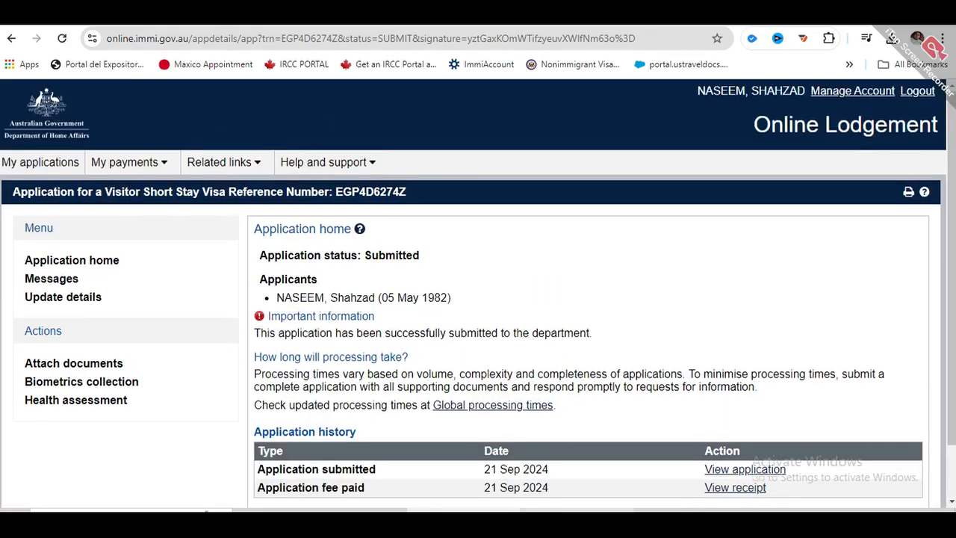
- Scroll down the application home page, then start a new browser tab
scroll(362, 221, down, 1)
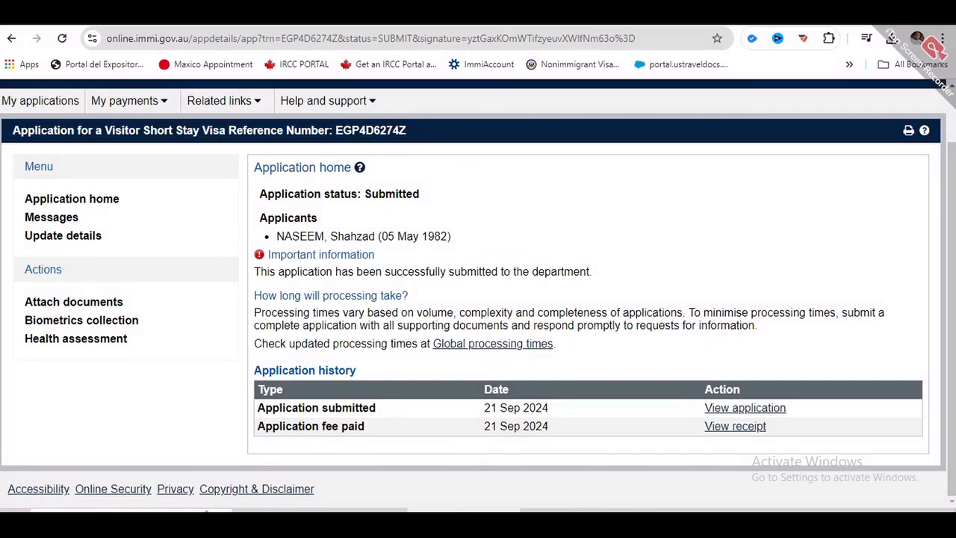
key(ctrl+t)
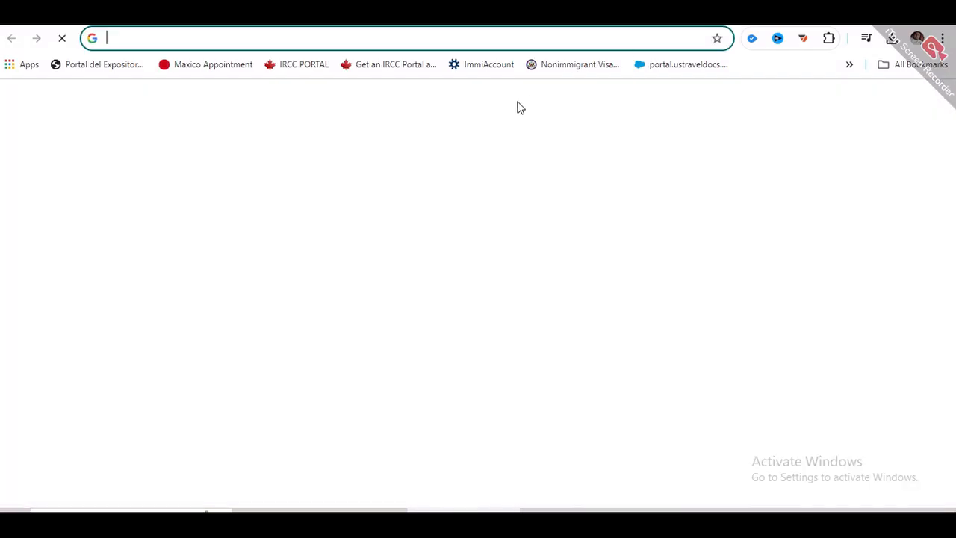